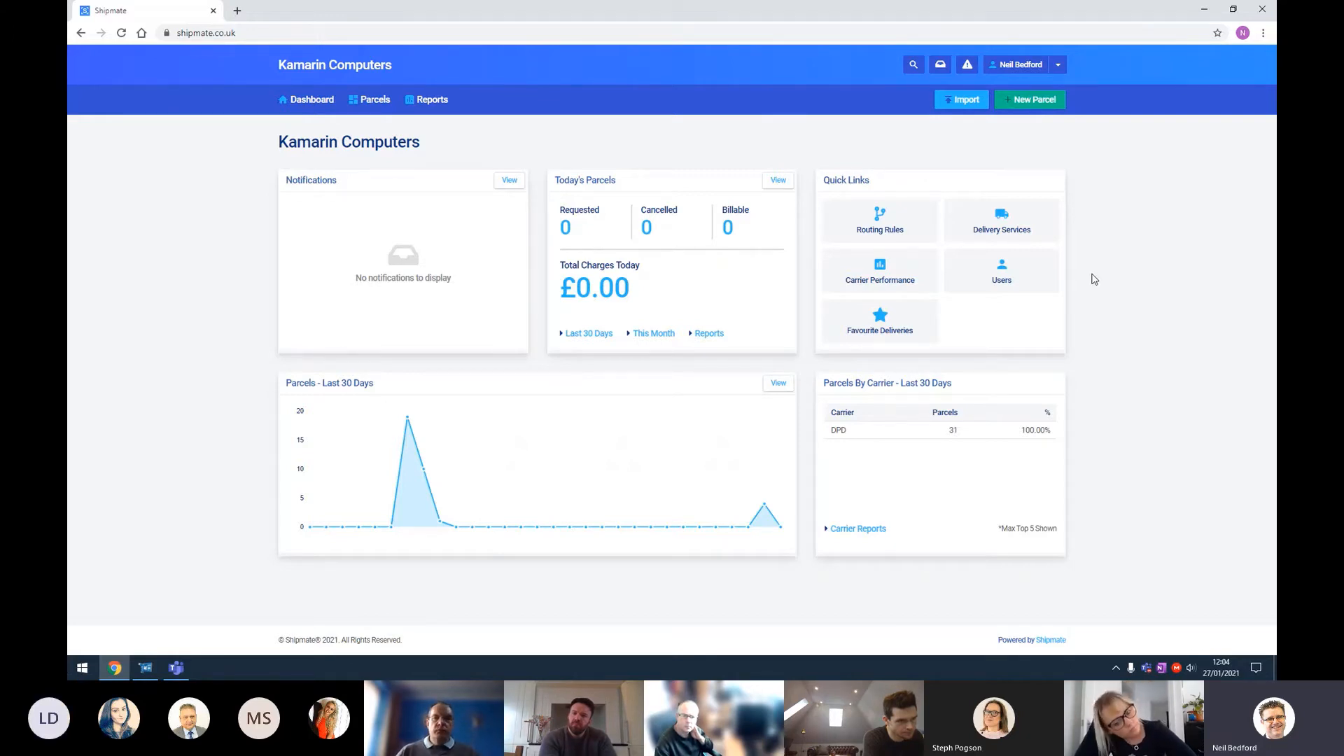
Step: Open the delivery services settings and expand the DPD carrier's list of active services
left_click(985, 231)
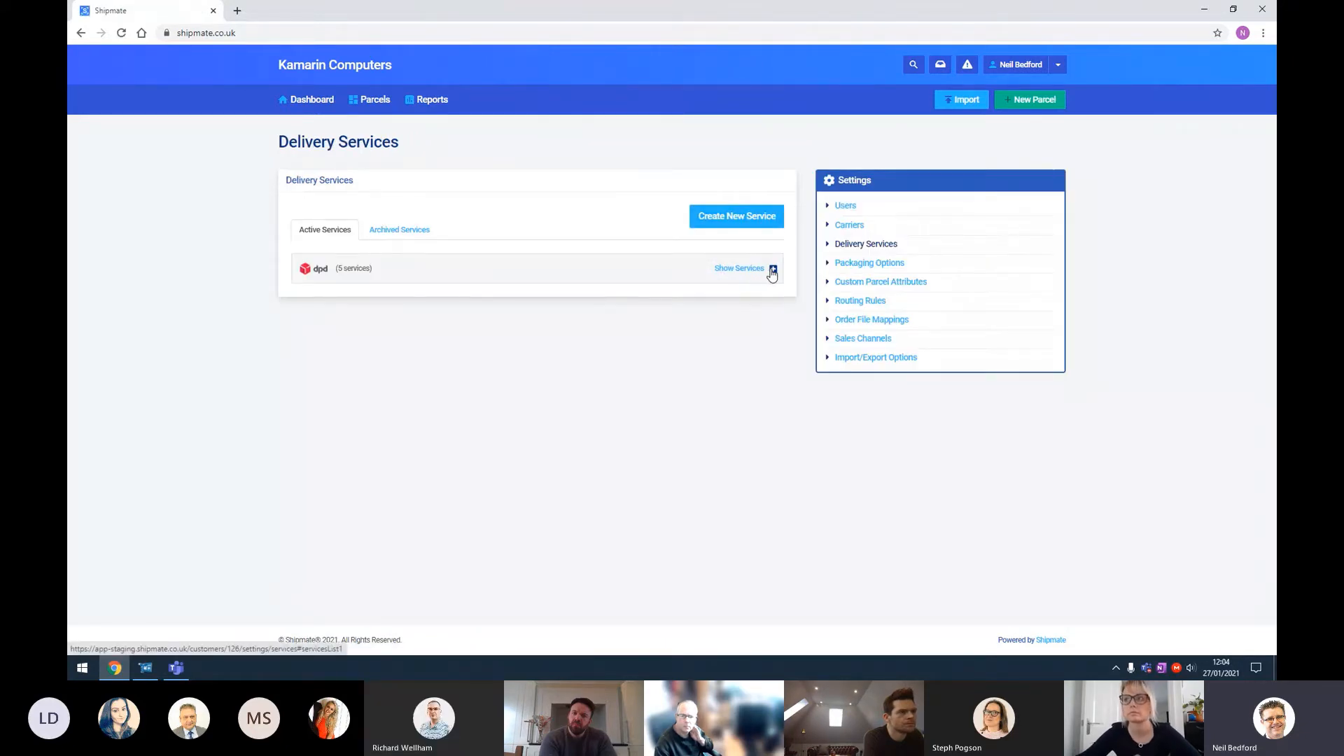
left_click(773, 269)
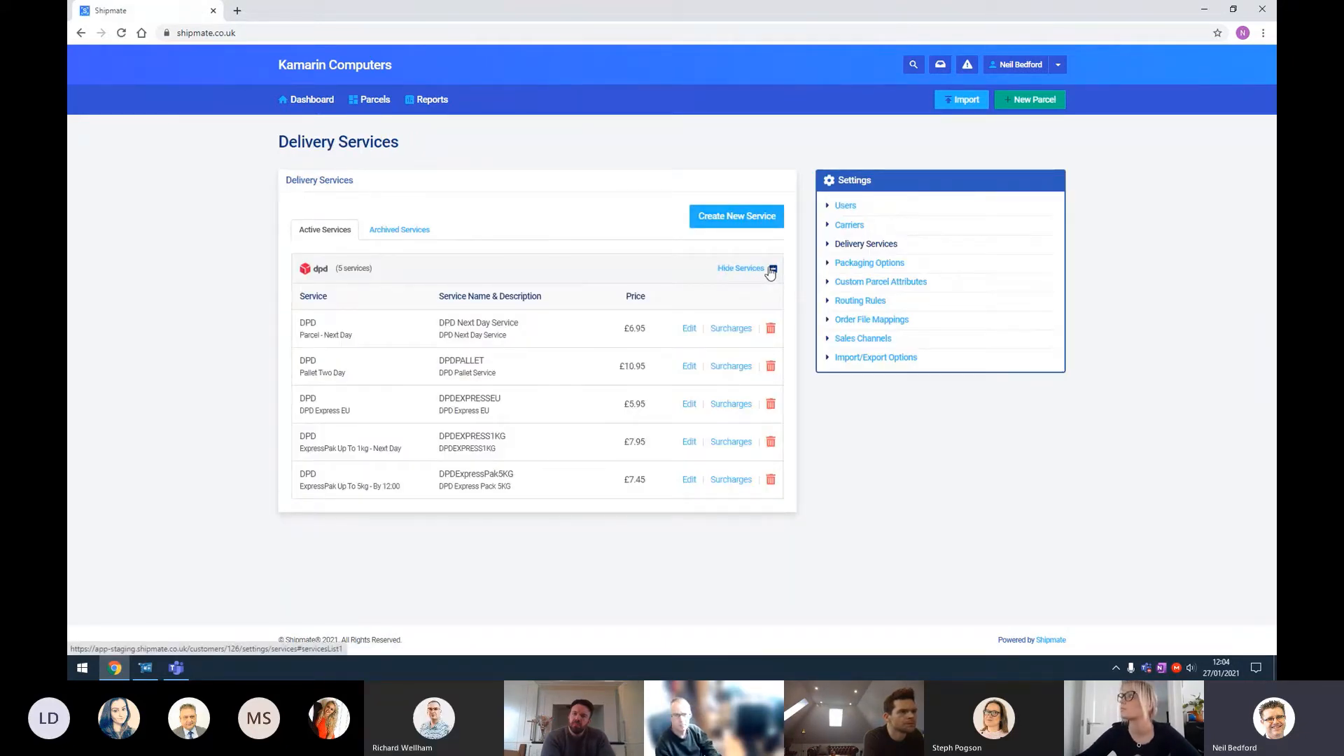
Step: Open the new service setup form, view the carrier choices, and return to the delivery services page
left_click(746, 224)
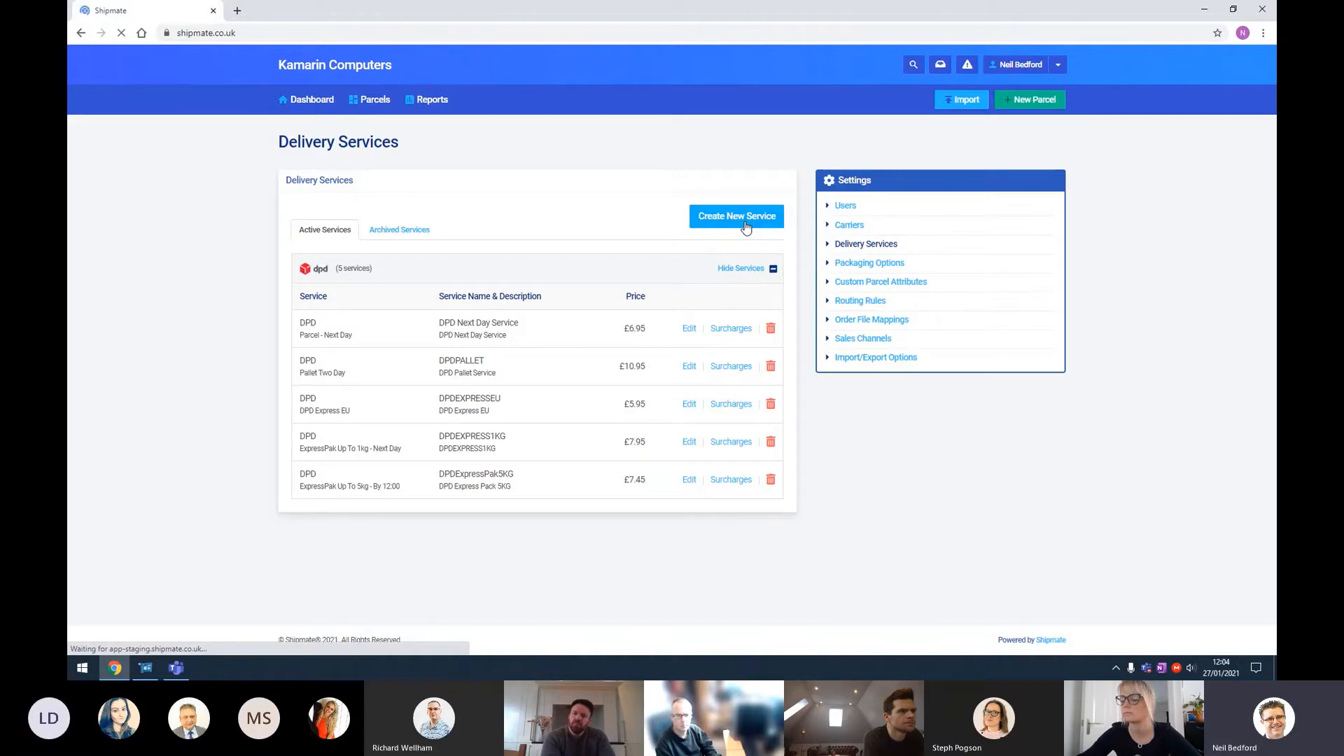
left_click(641, 259)
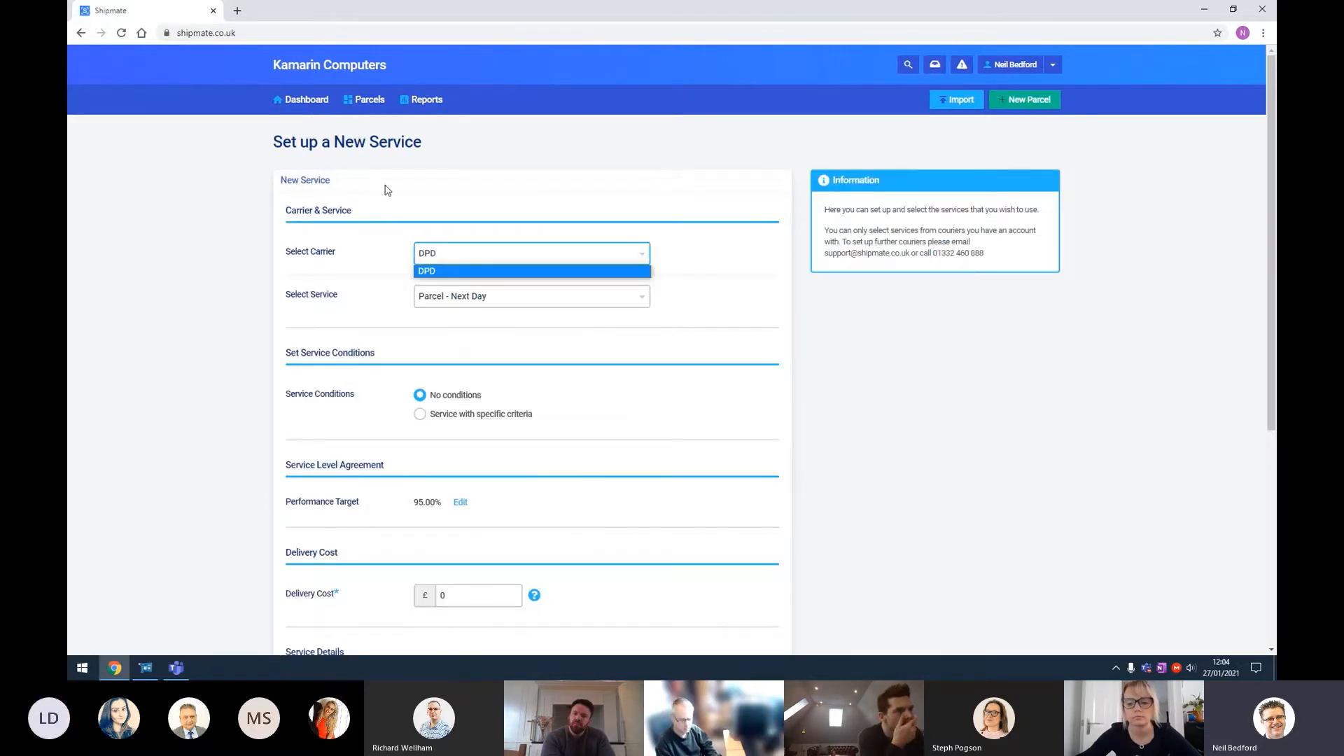
left_click(81, 33)
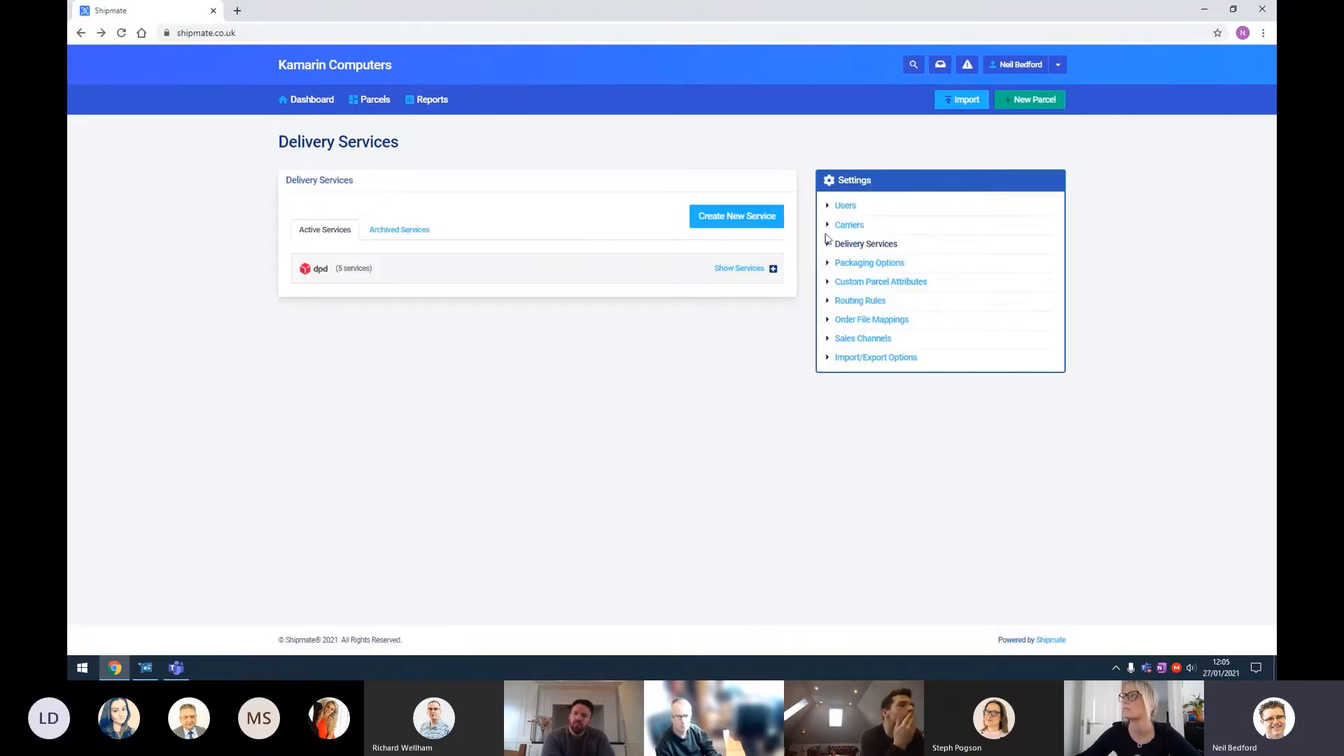
Step: Open the carrier integrations page and scroll through the list of available carriers
left_click(844, 230)
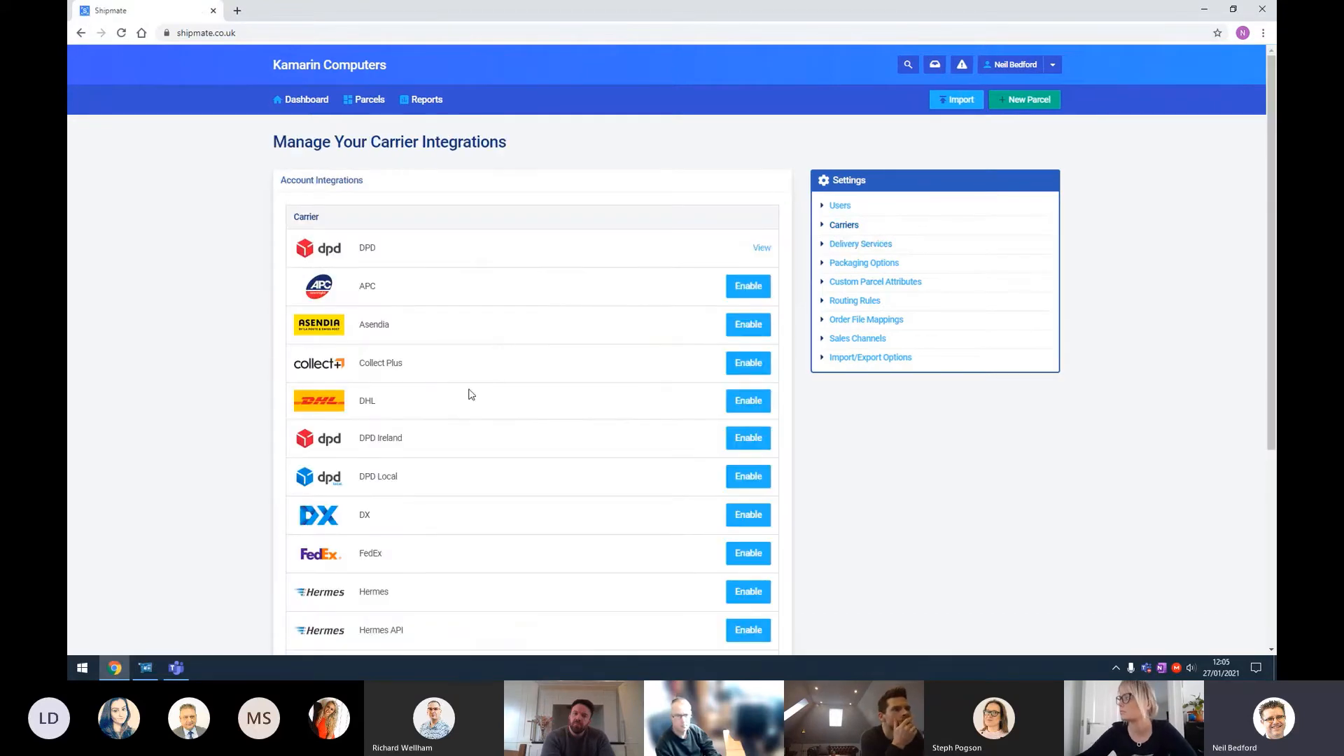
scroll(469, 392, "down", 2)
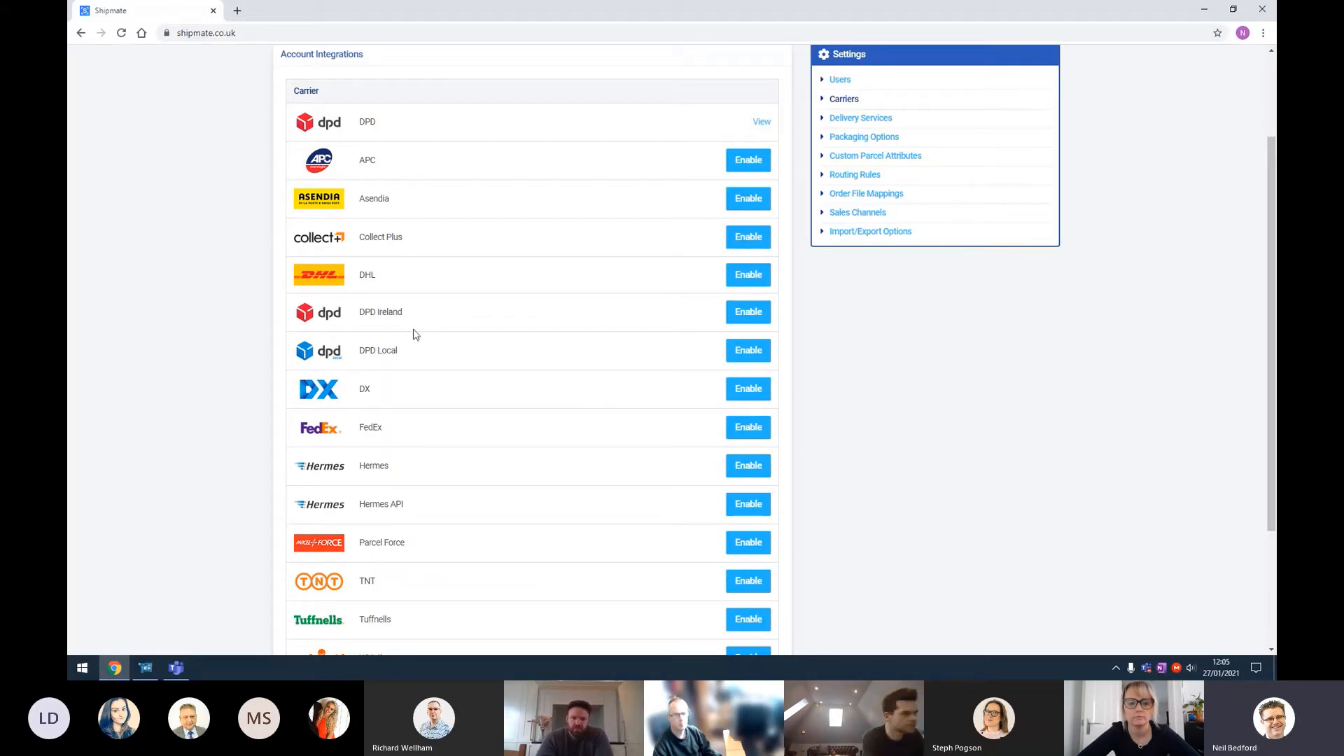
Step: Return to delivery services and expand the DPD services list again
left_click(860, 119)
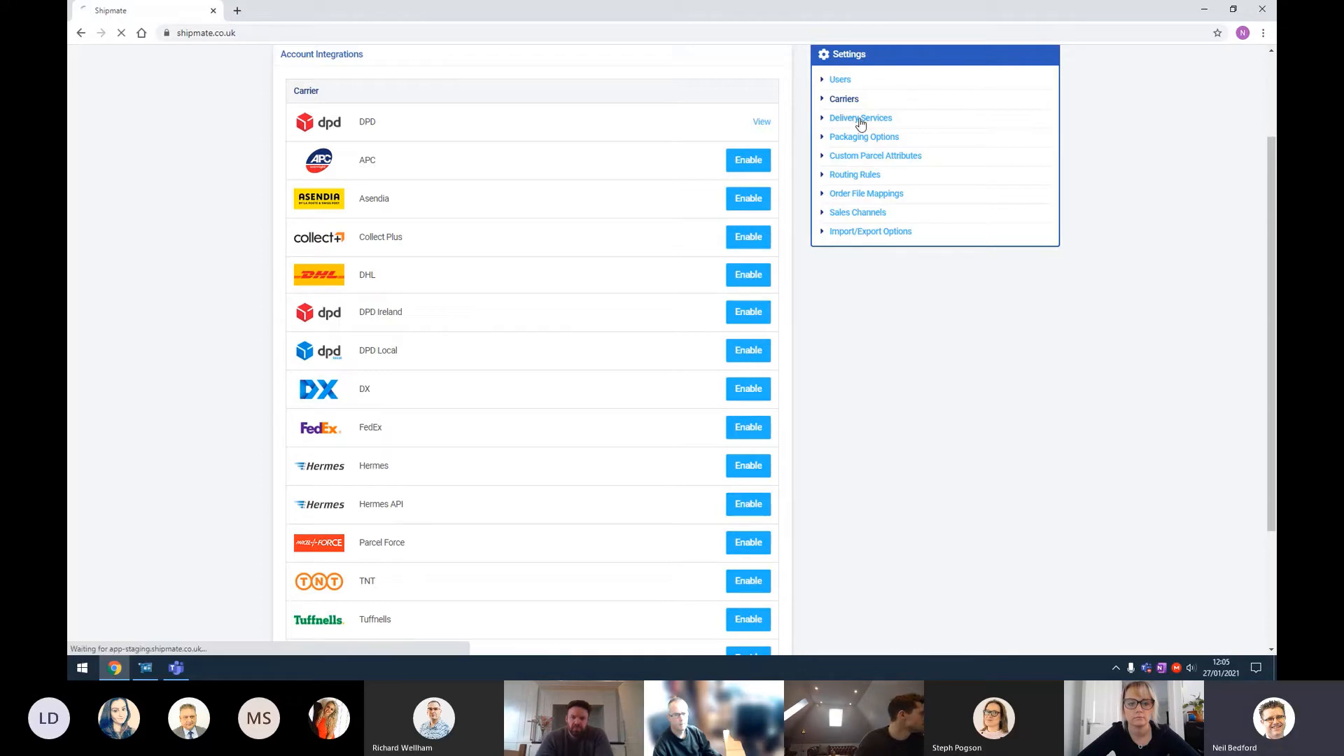
left_click(759, 270)
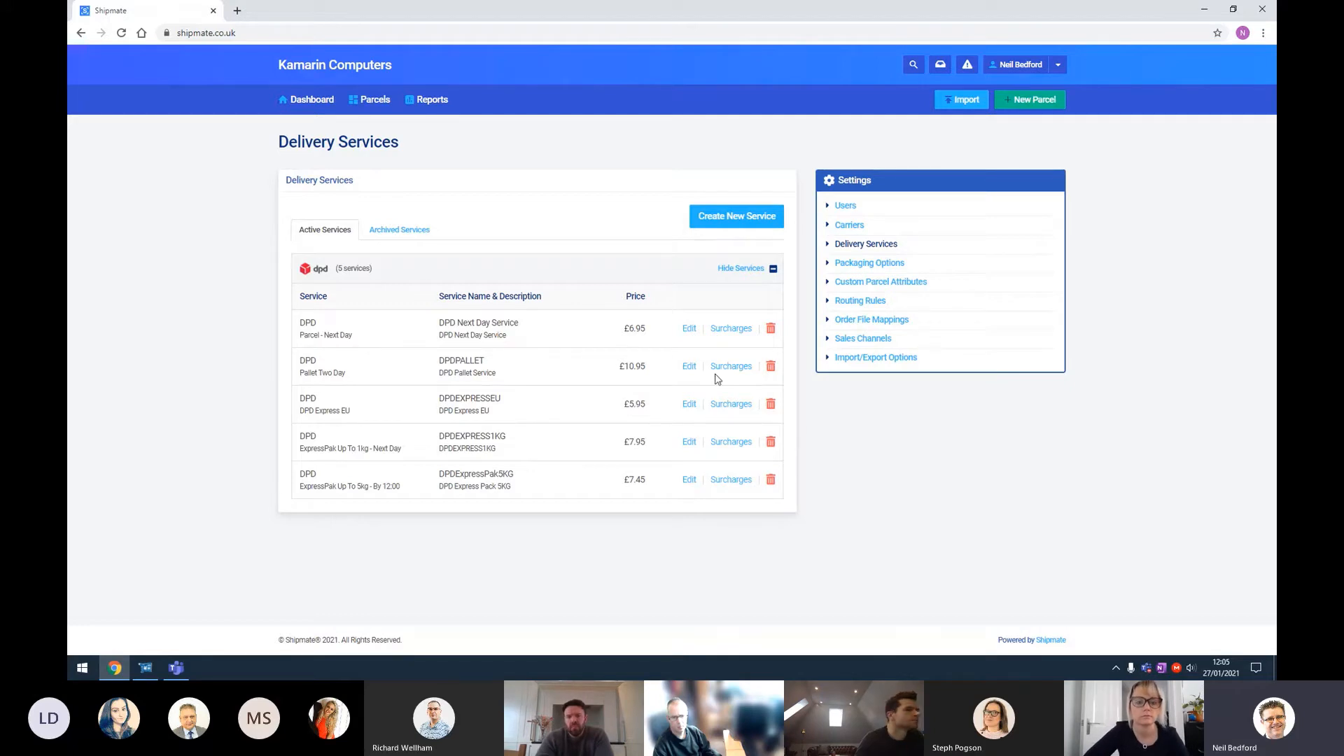
Step: Open the Parcel - Next Day service for editing and browse the criteria available for specific service conditions
left_click(689, 332)
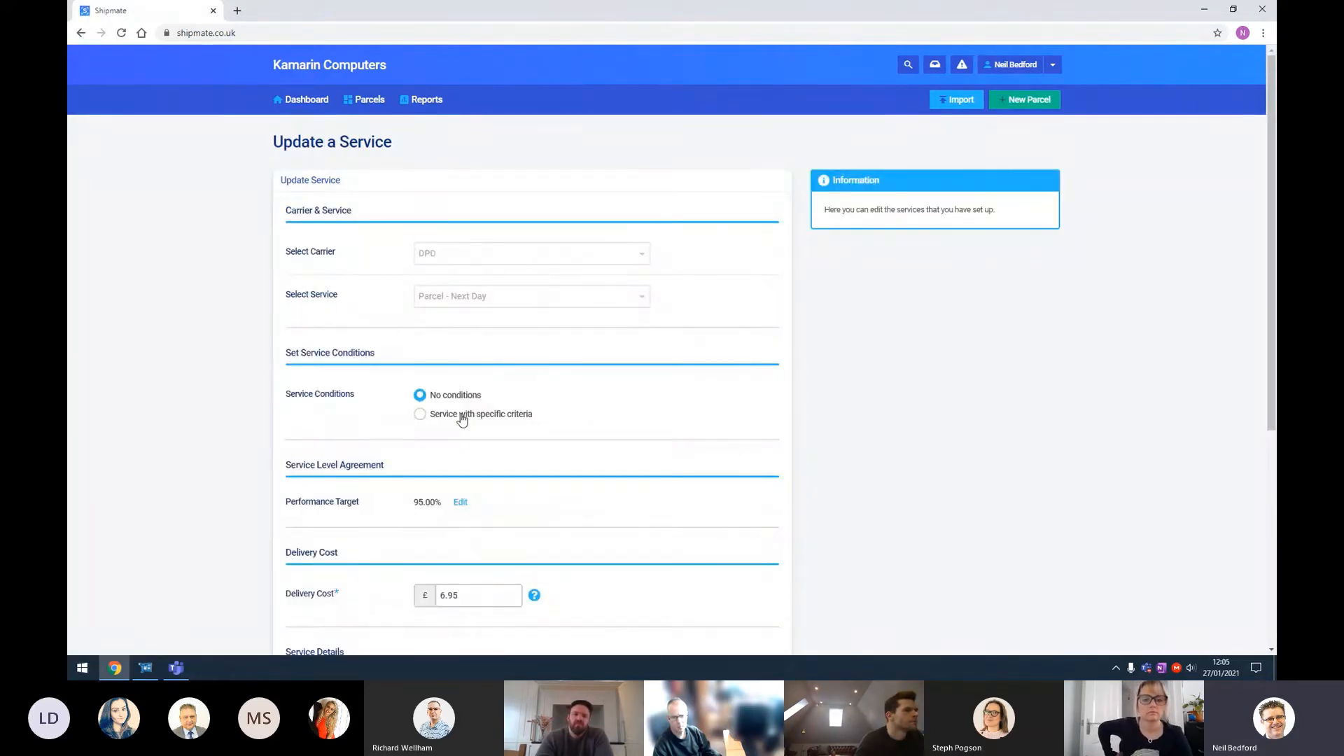
left_click(462, 417)
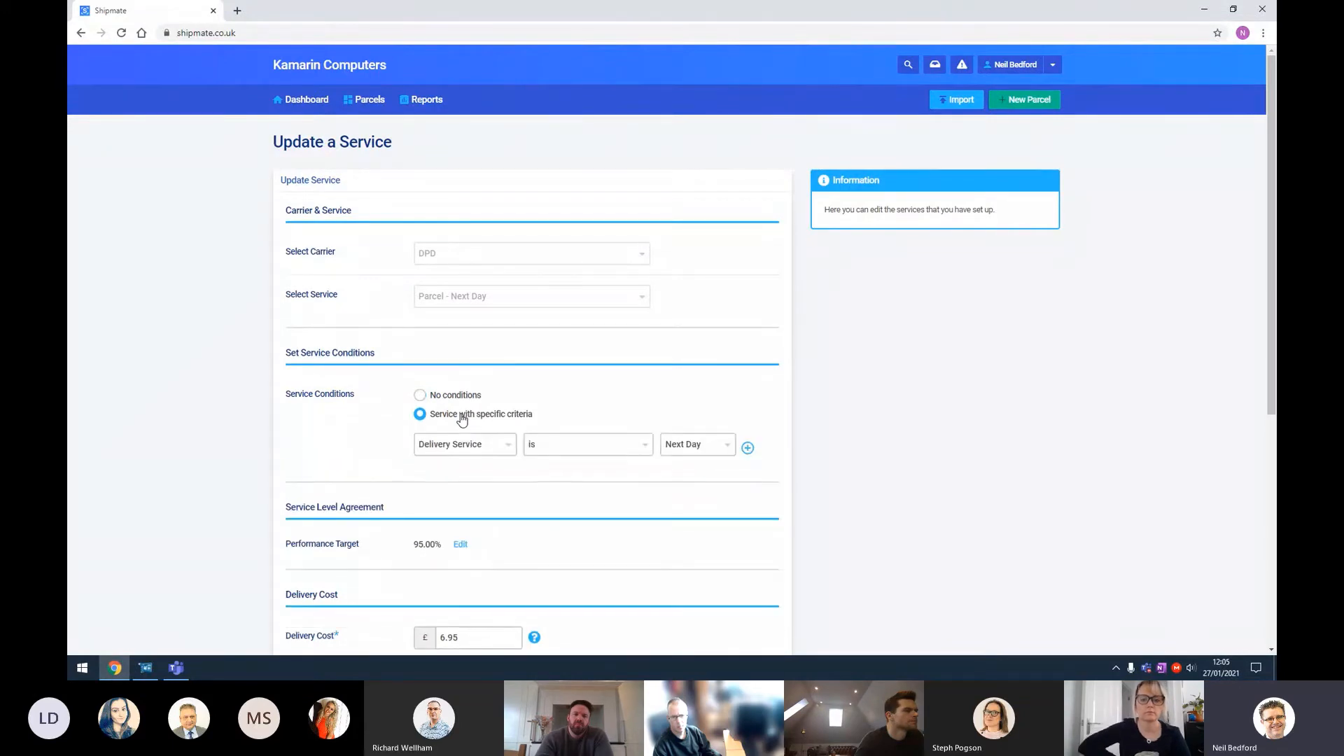
left_click(507, 451)
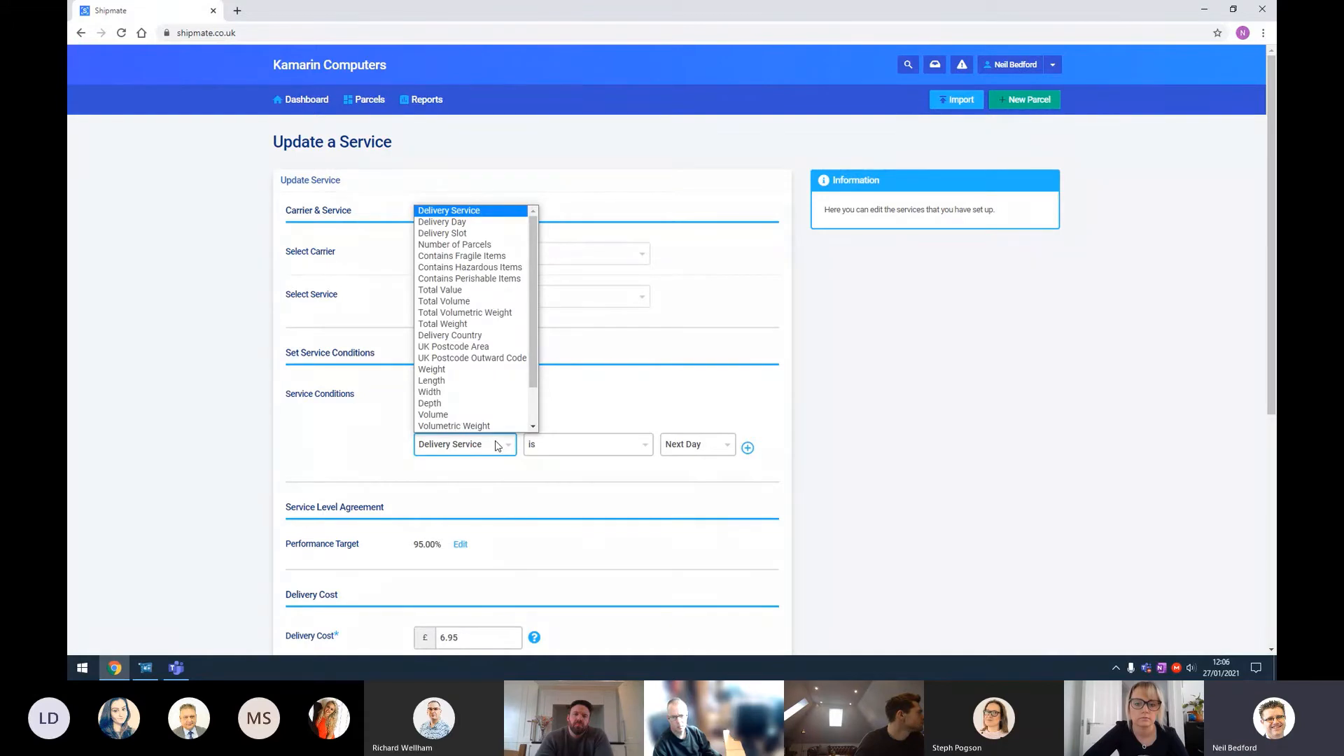
scroll(482, 333, "down", 1)
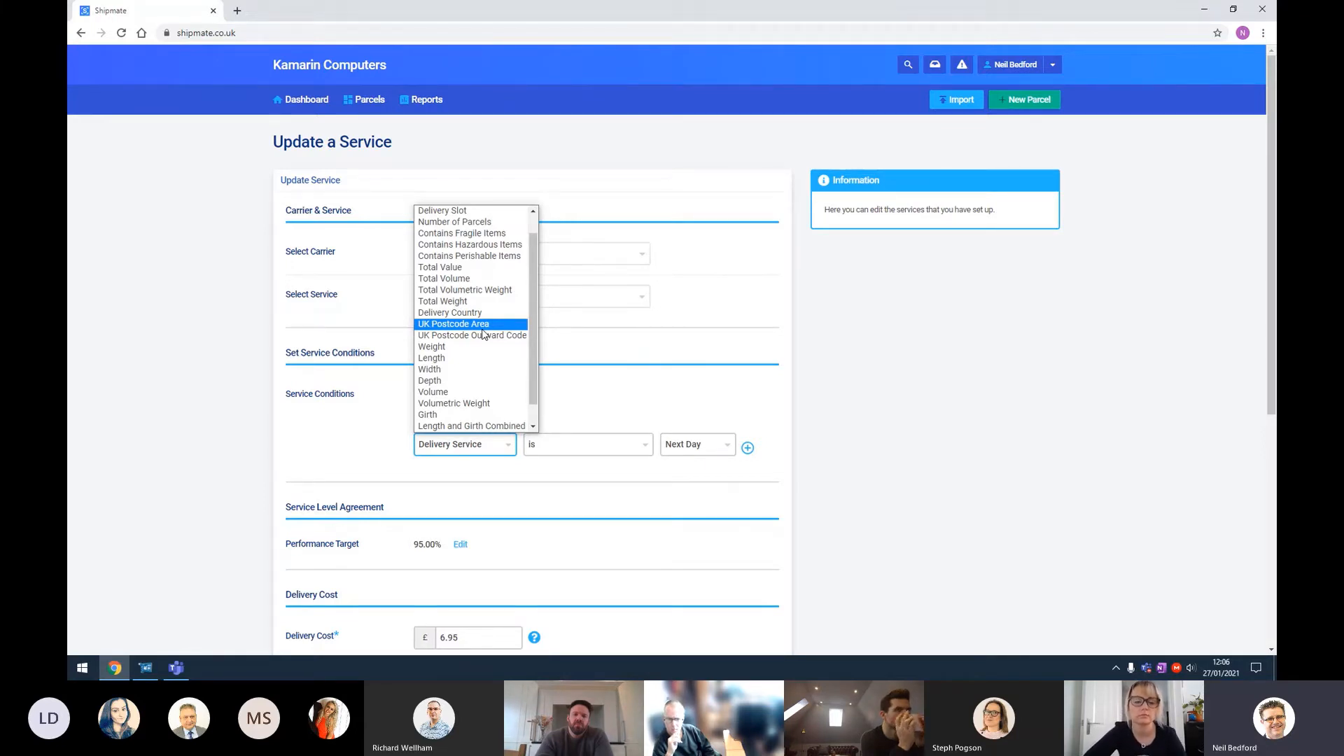
left_click(543, 578)
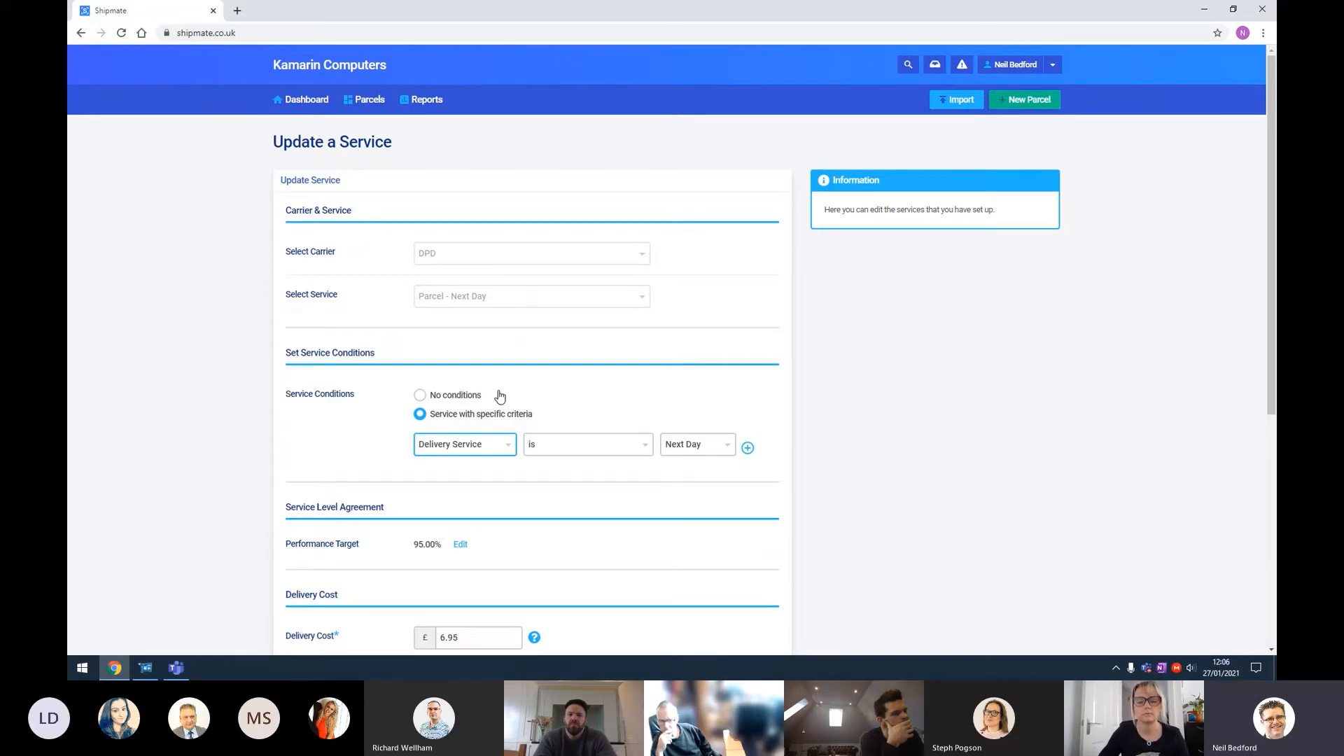
Step: View the parcels list, then return to the dashboard
left_click(369, 103)
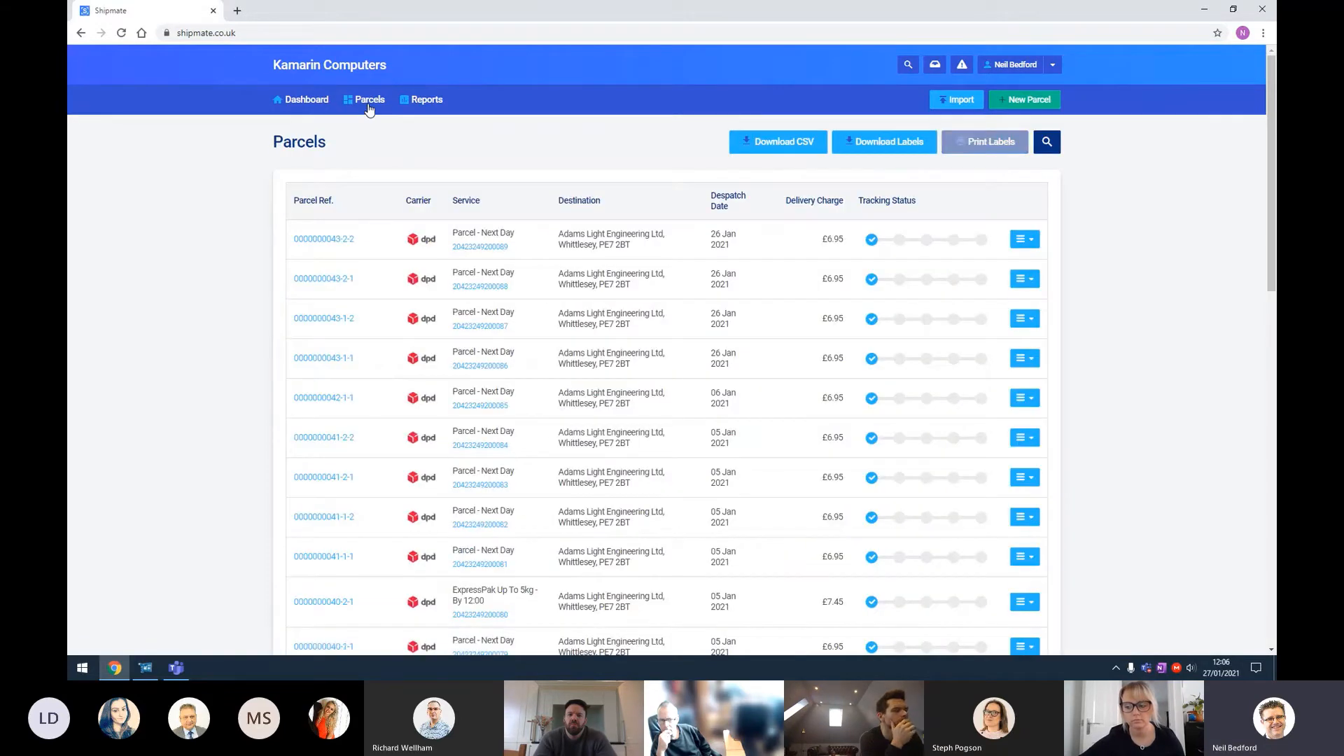
left_click(315, 100)
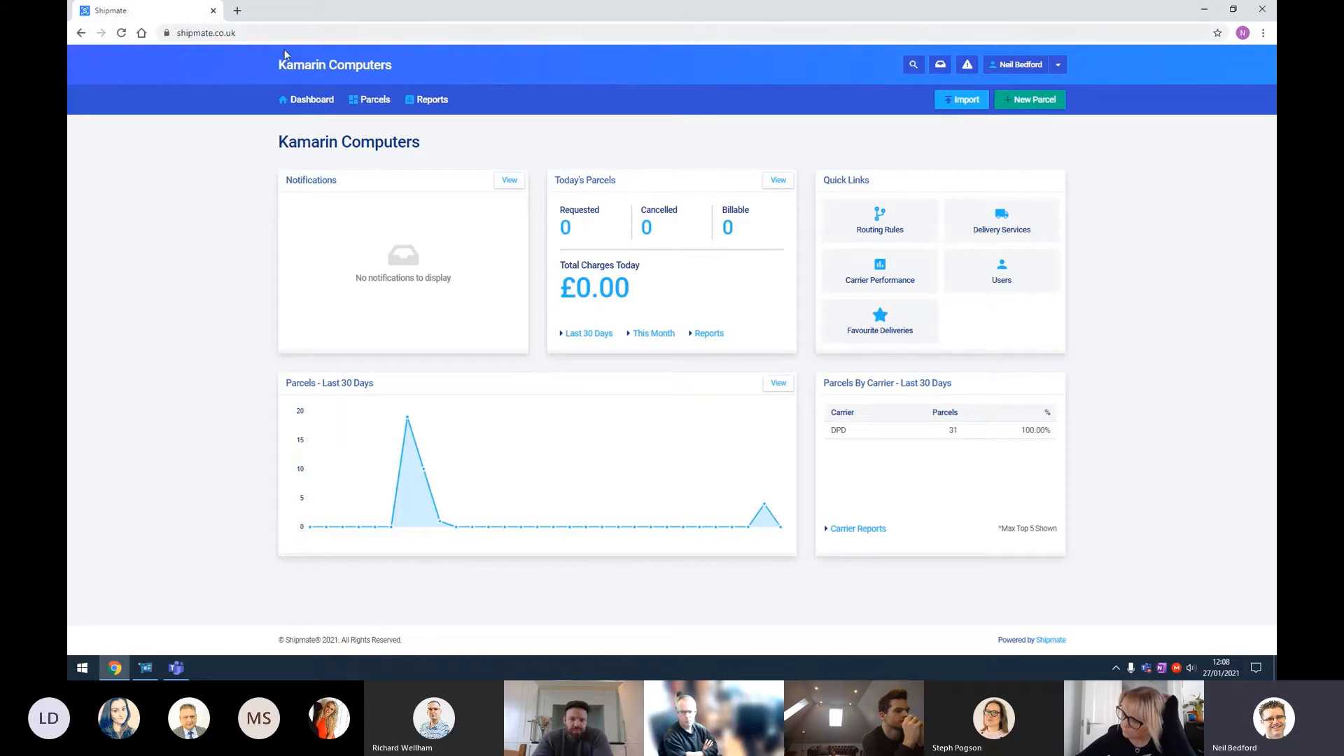
Step: Switch to KC Smart Stock and review the Despatch Management tab of the Head Office Settings, then cancel
left_click(1203, 9)
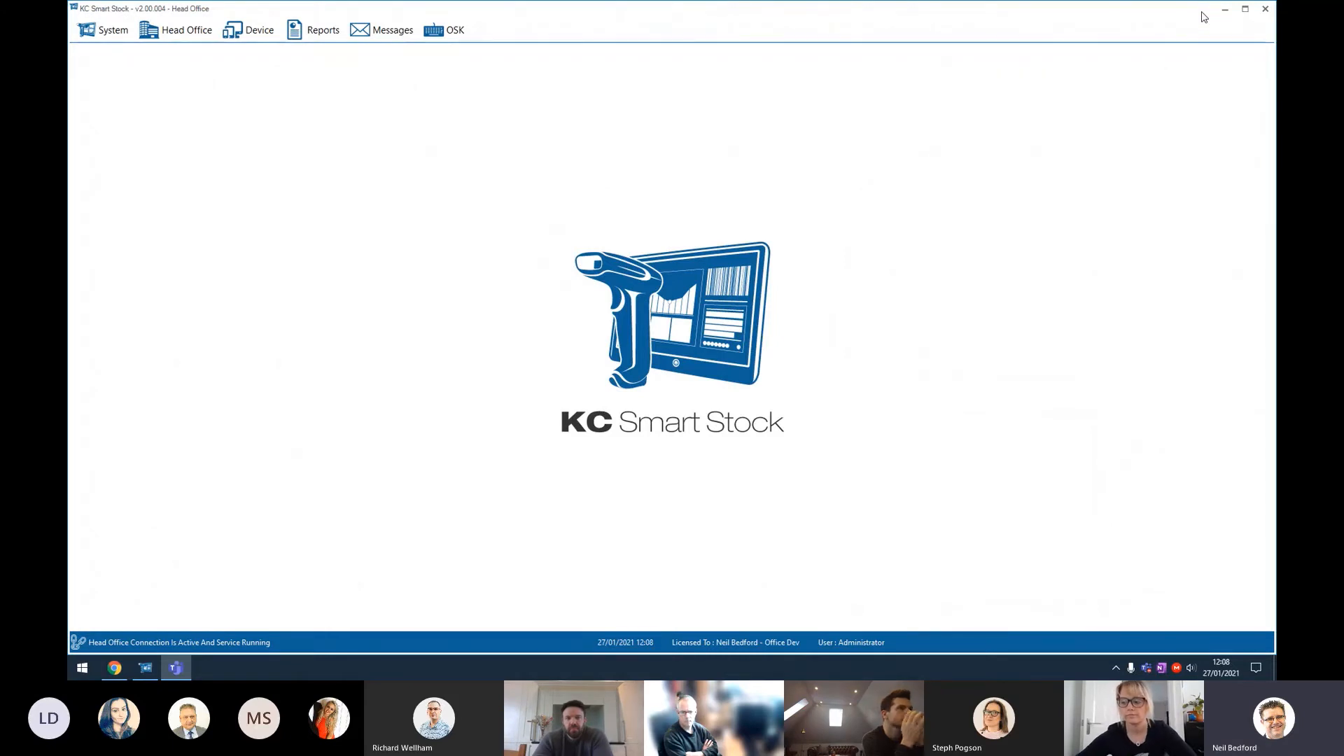
left_click(105, 30)
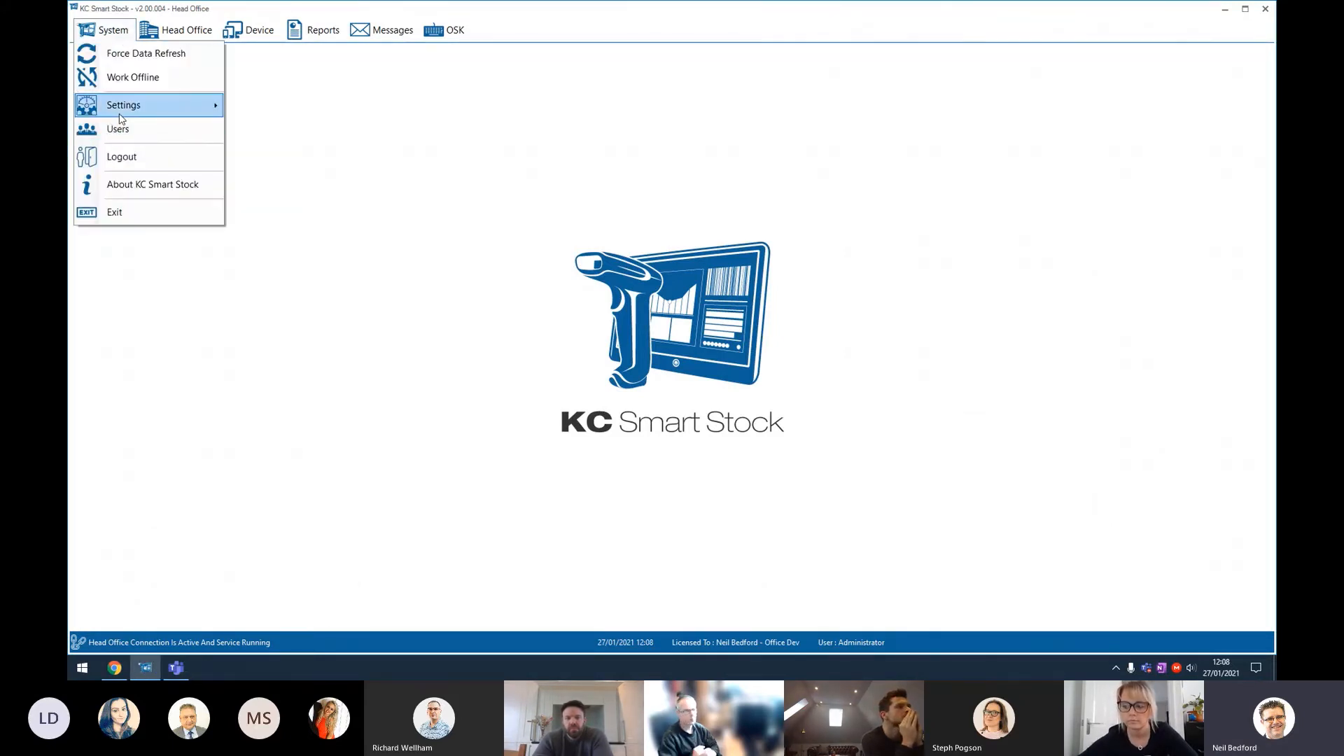
mouse_move(121, 119)
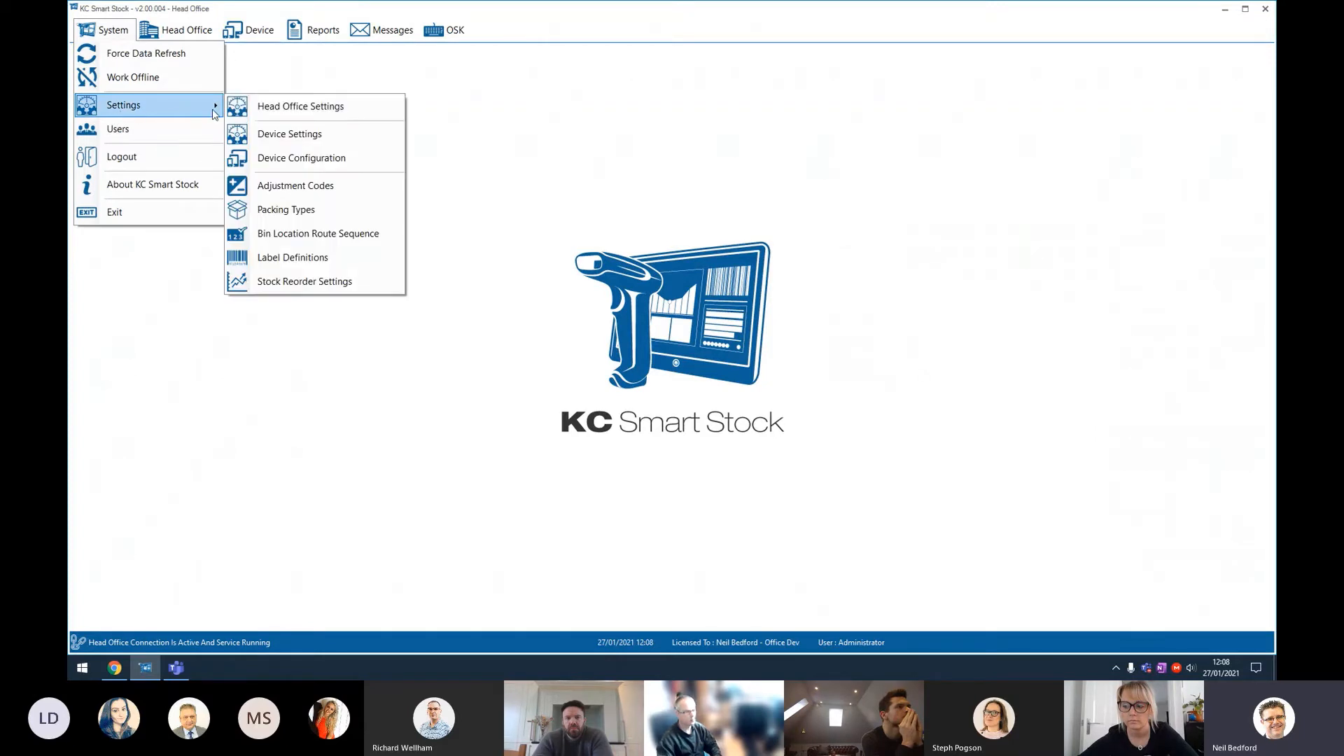
left_click(293, 107)
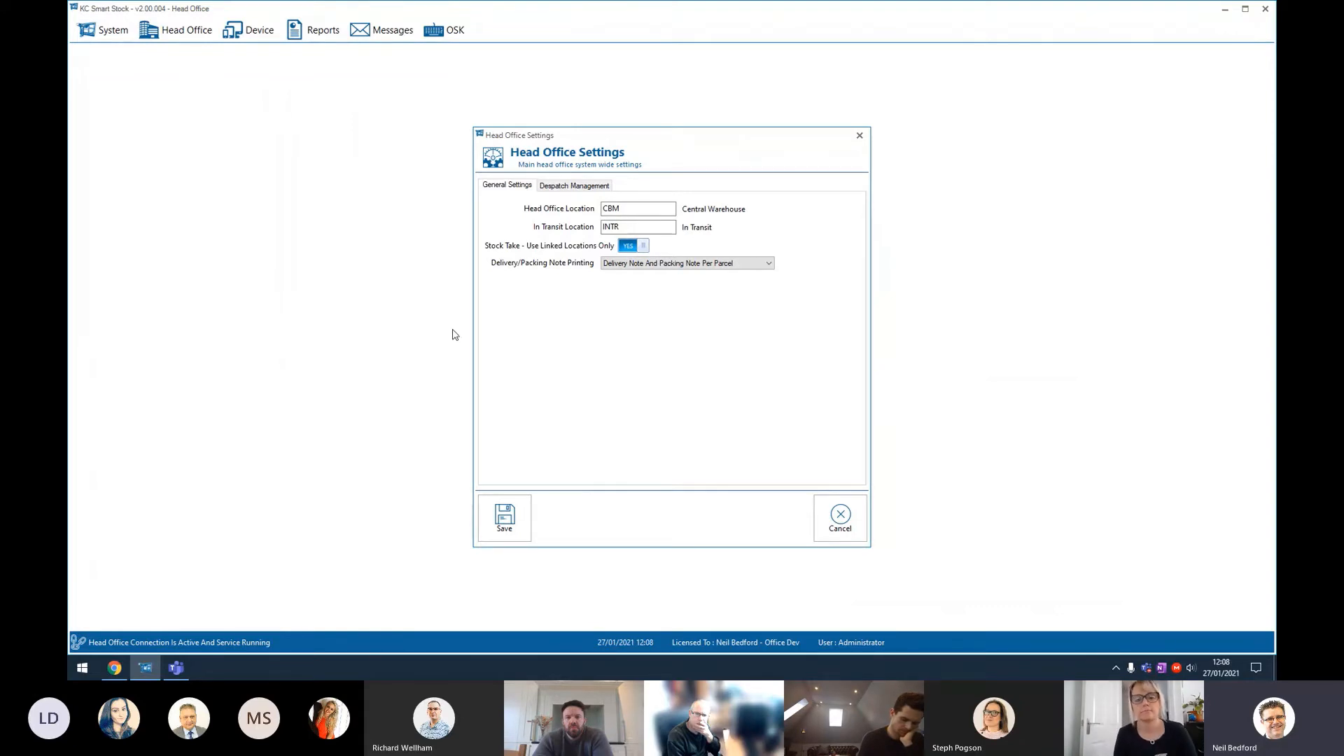
left_click(575, 187)
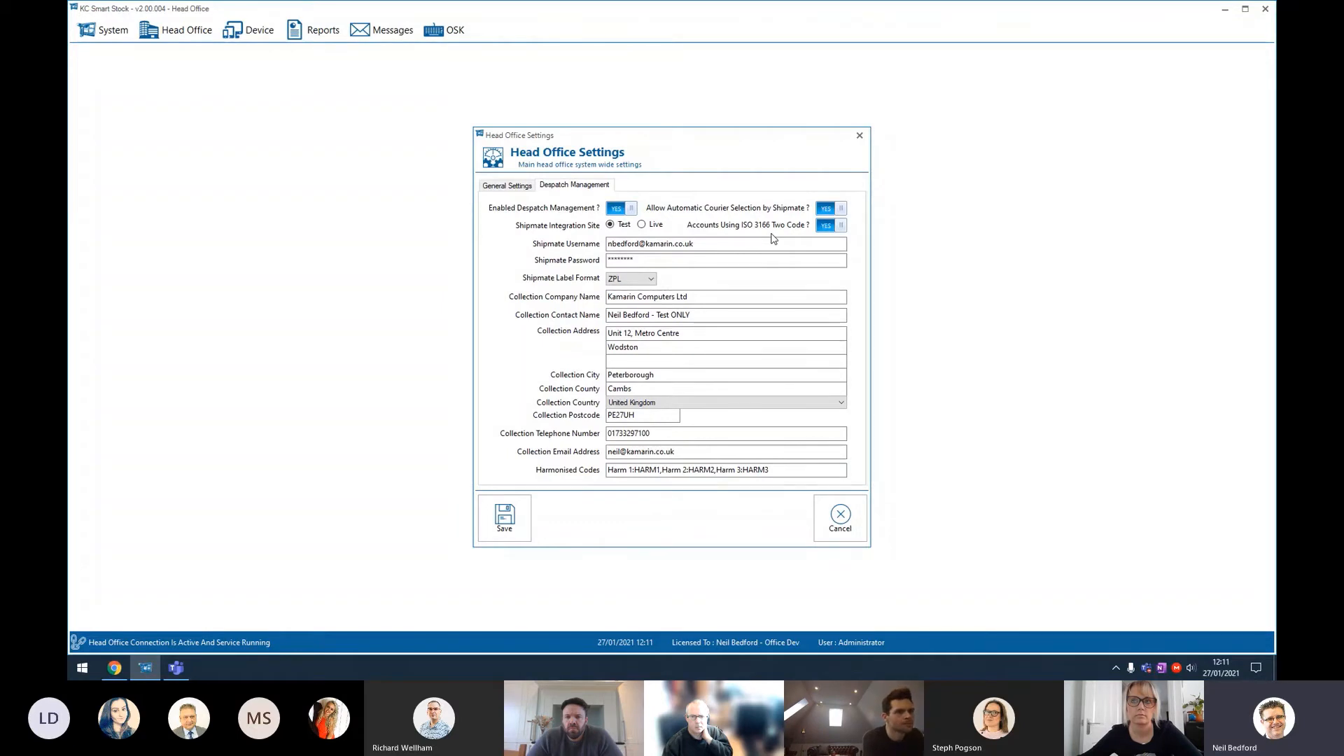
left_click(841, 521)
Step: Open the Packing Types settings, view the LARGEBOX packing type's details, and close without changes
left_click(105, 32)
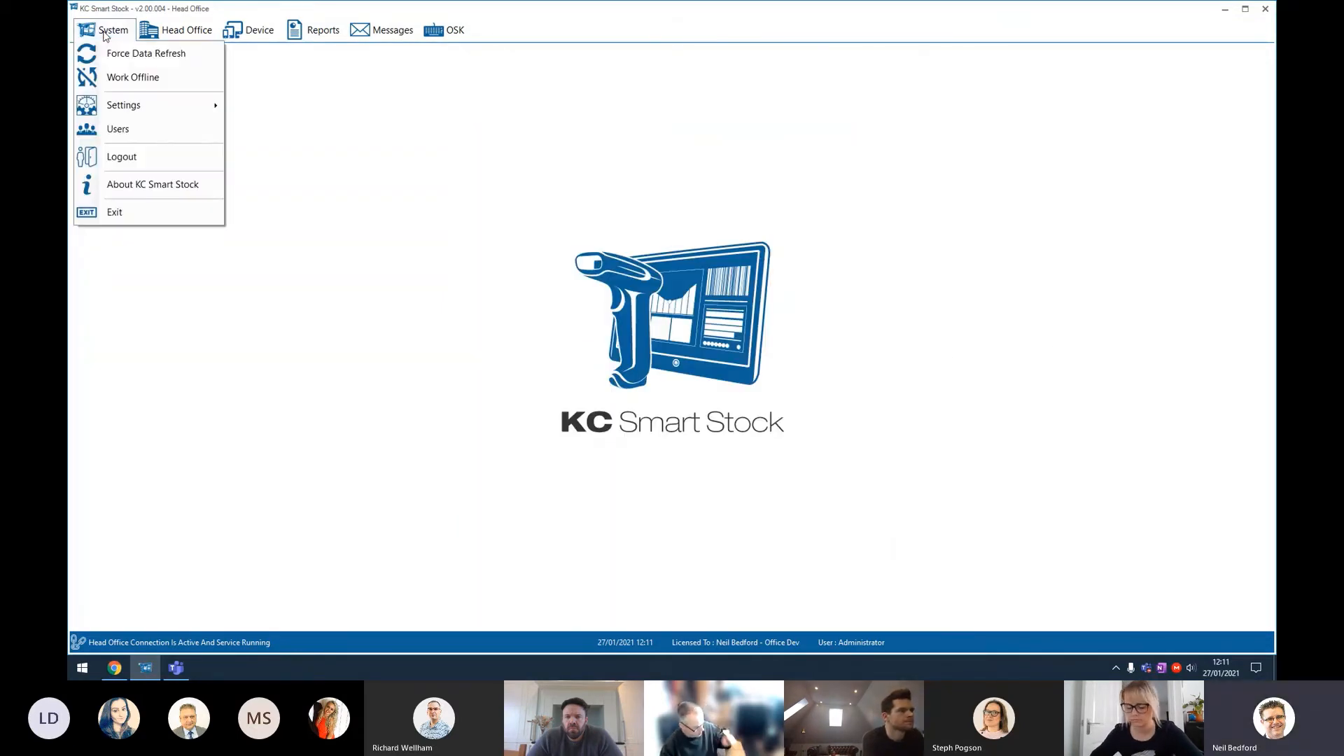
mouse_move(203, 105)
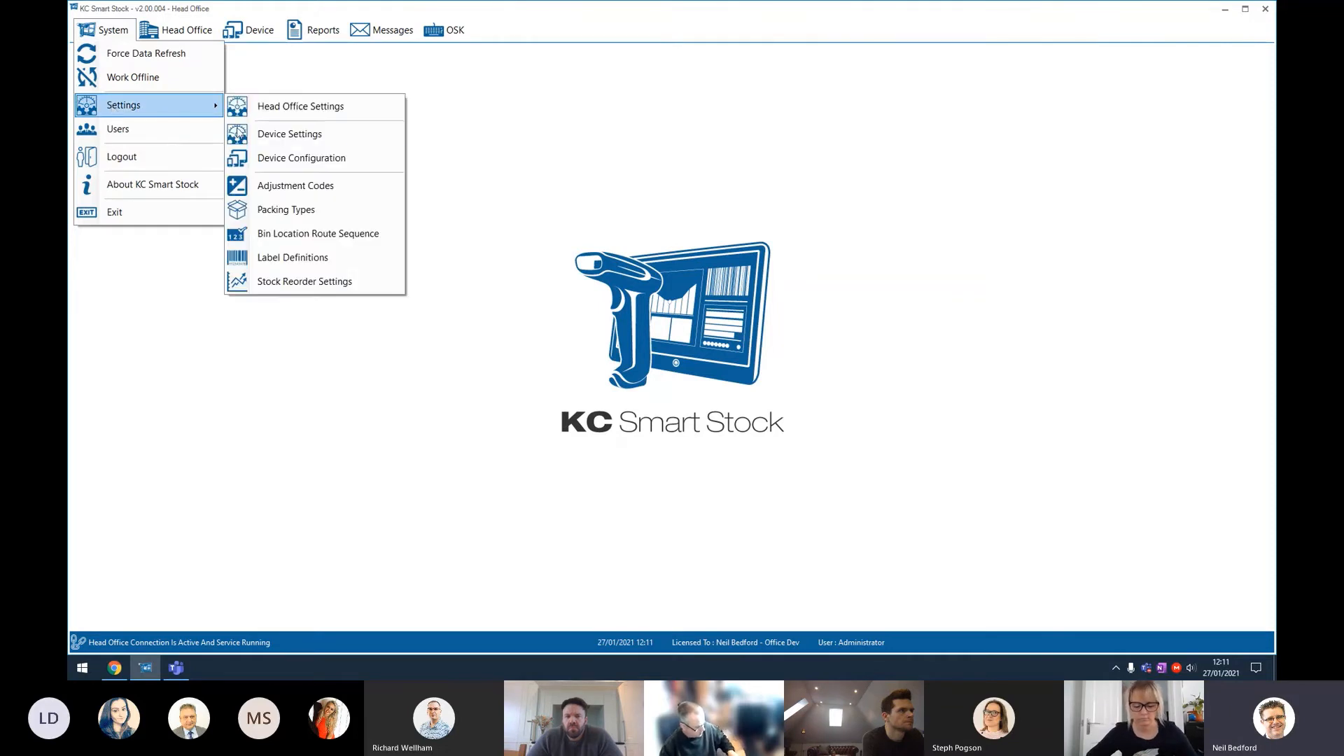
left_click(329, 220)
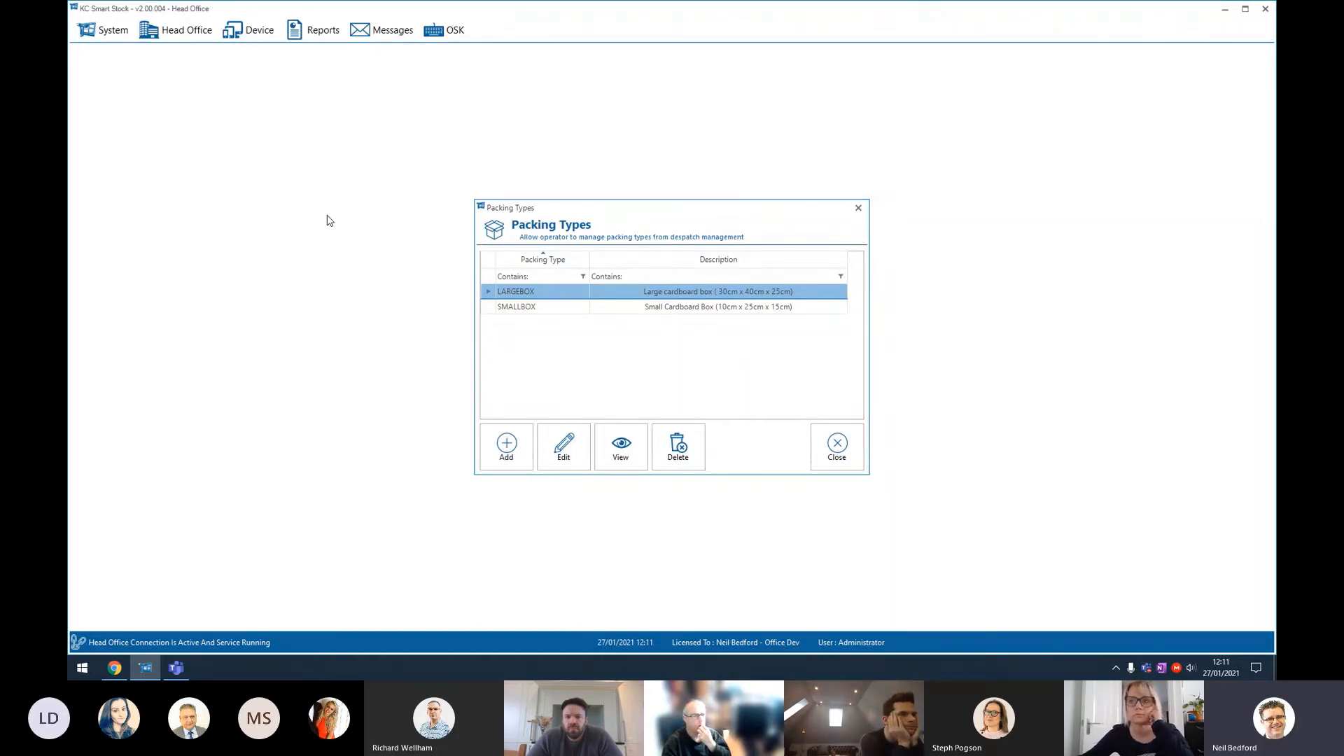
left_click(565, 297)
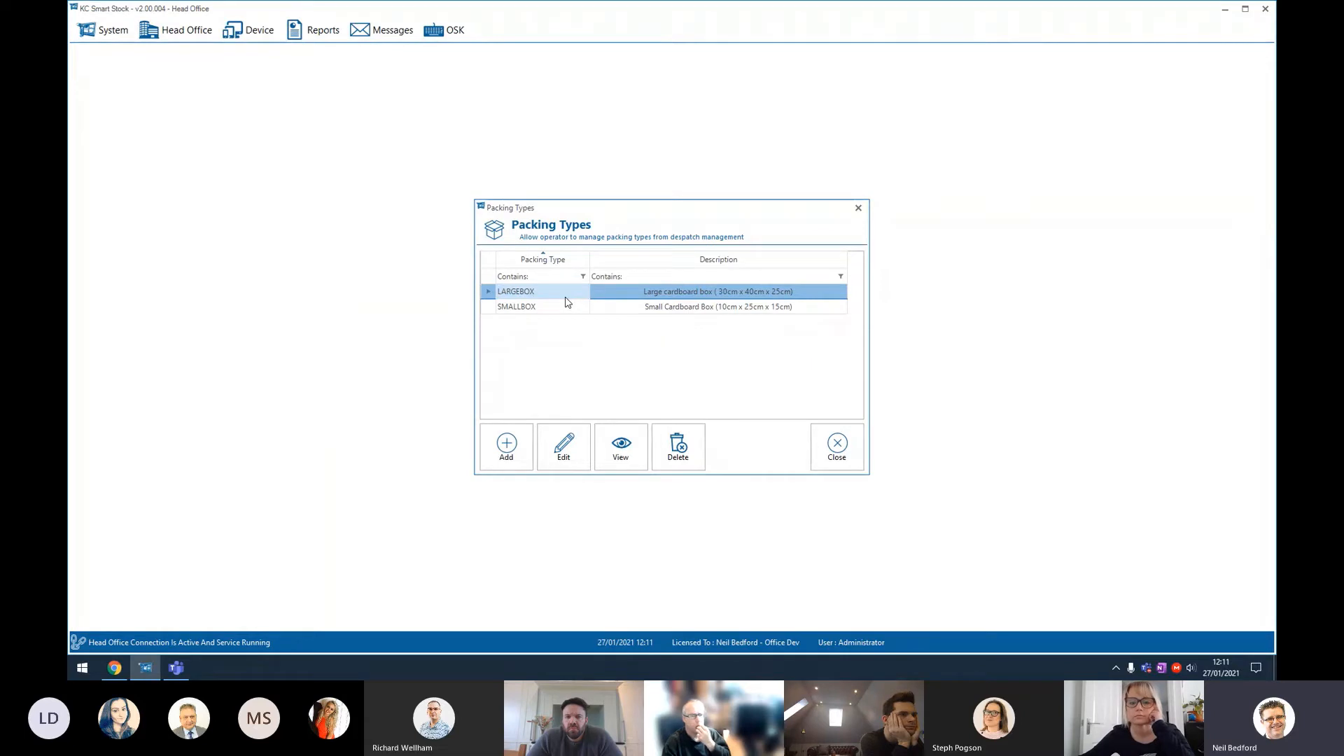
double_click(566, 301)
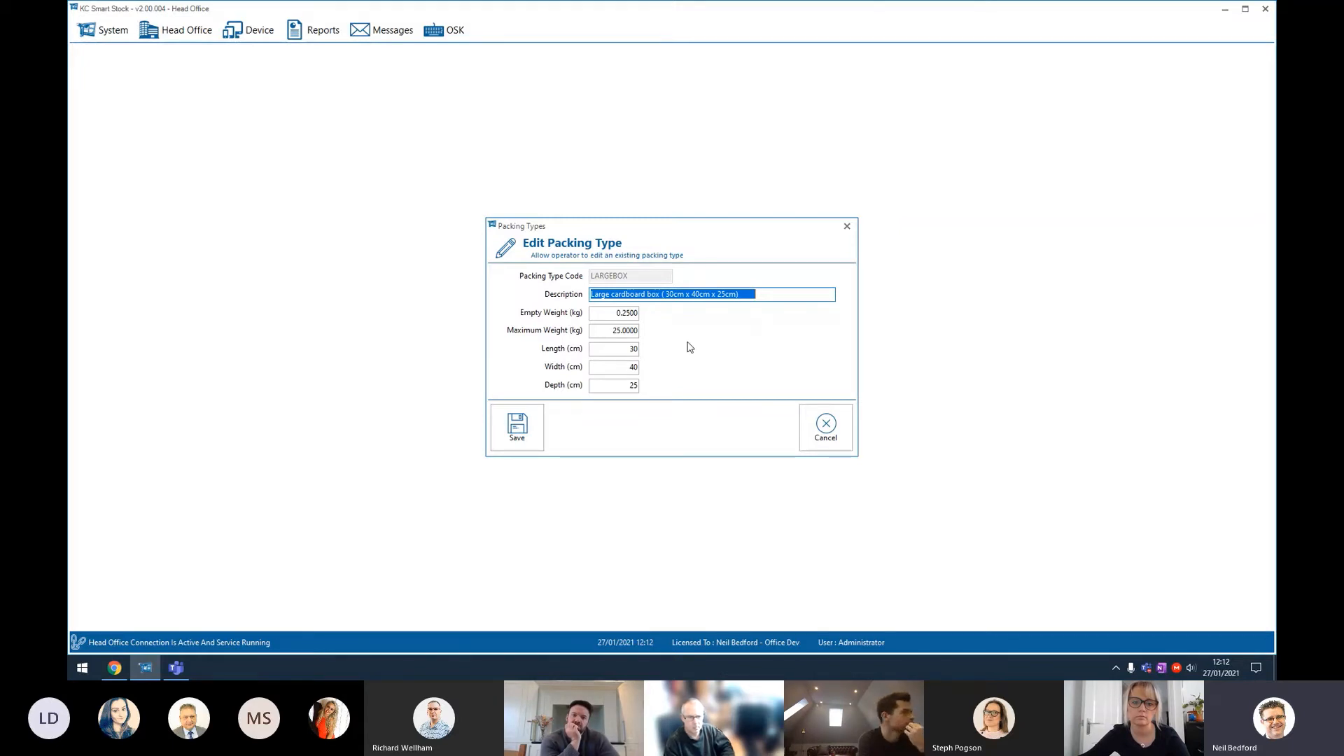
left_click(829, 433)
left_click(828, 448)
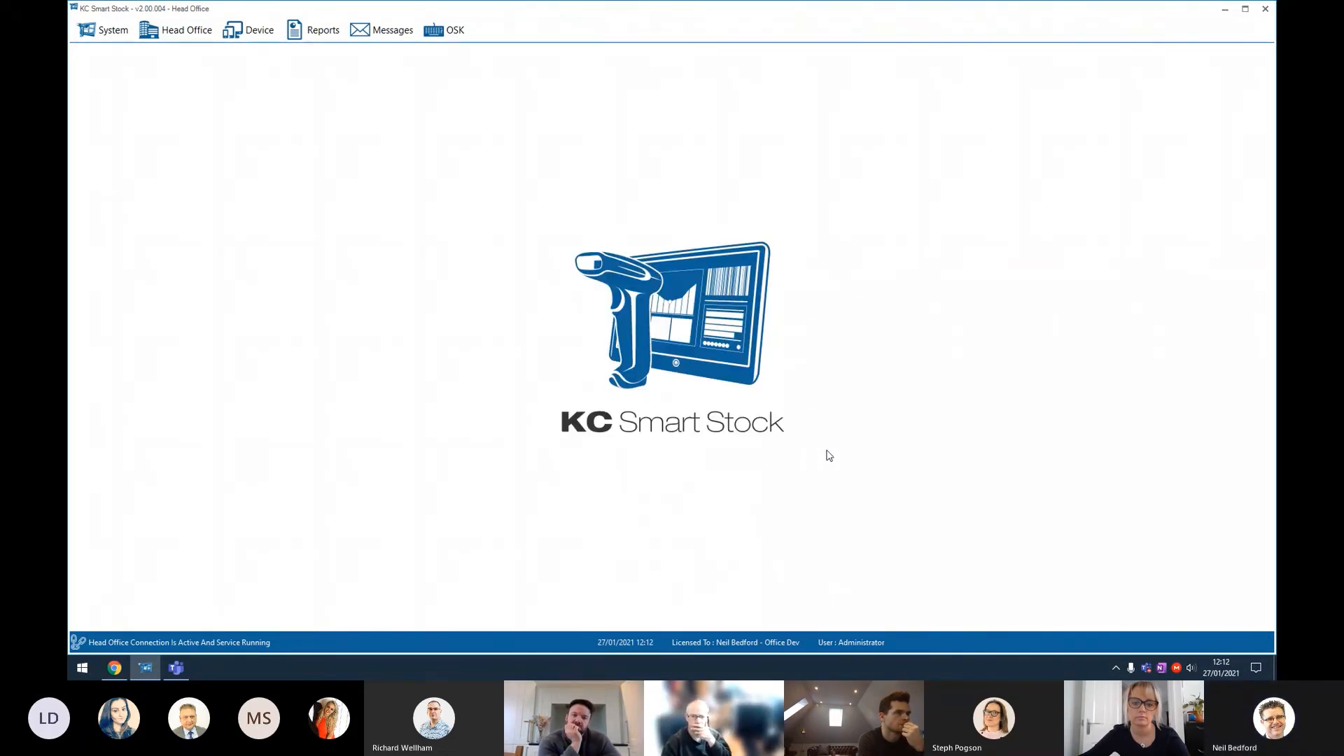
Step: Open Despatch Management under Sales Orders and start adding a new packing record
left_click(181, 31)
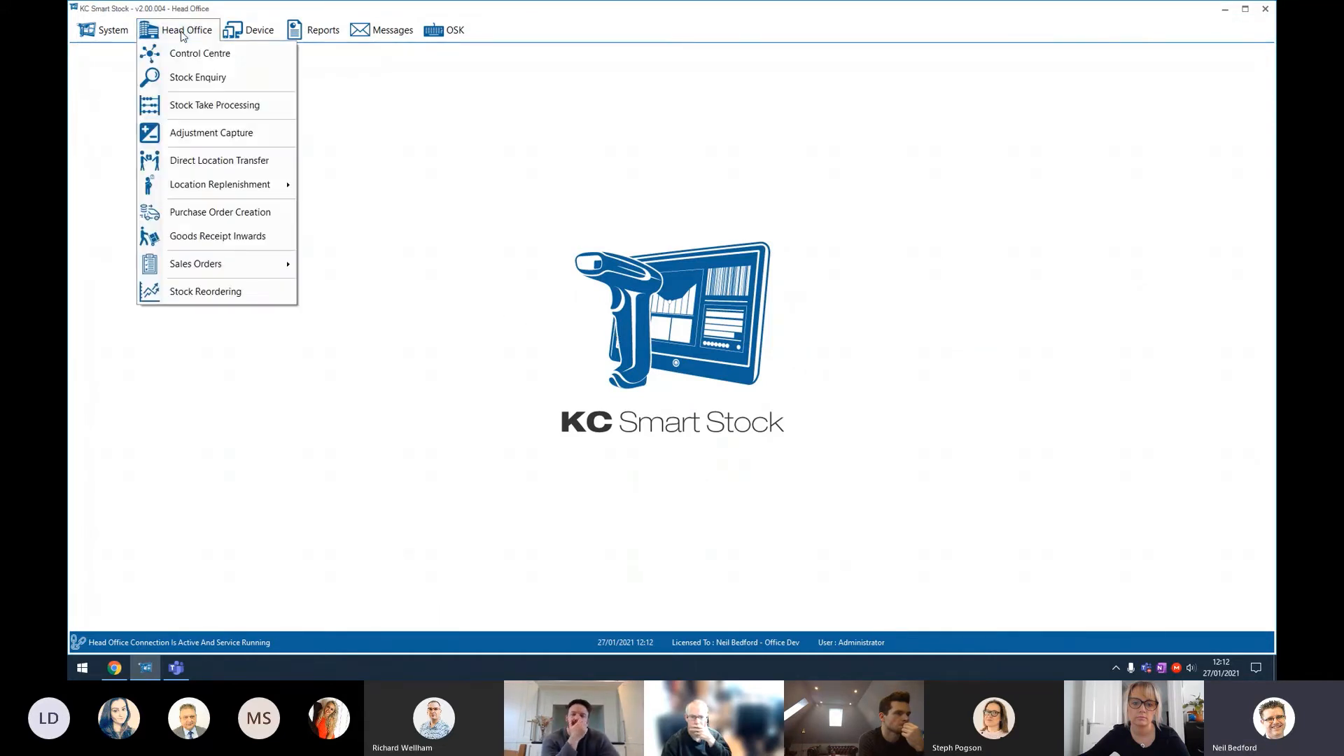
mouse_move(218, 275)
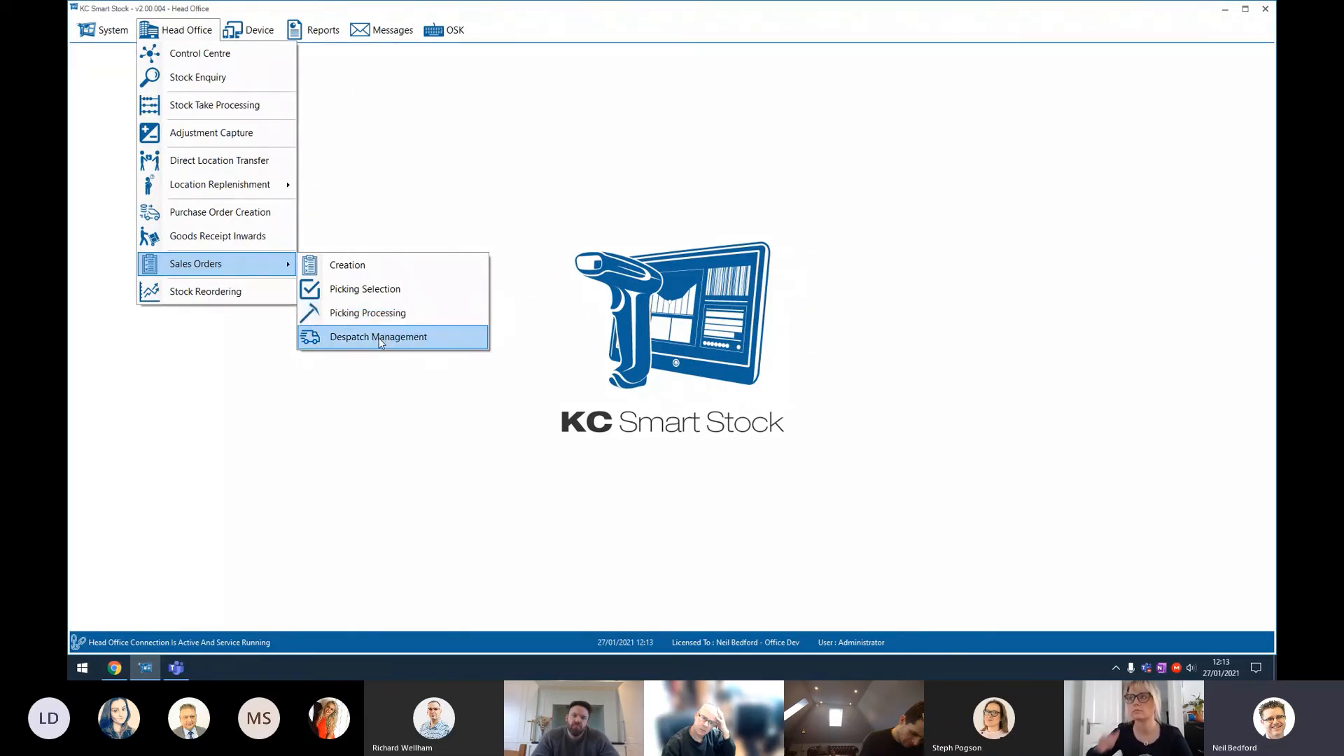
left_click(379, 338)
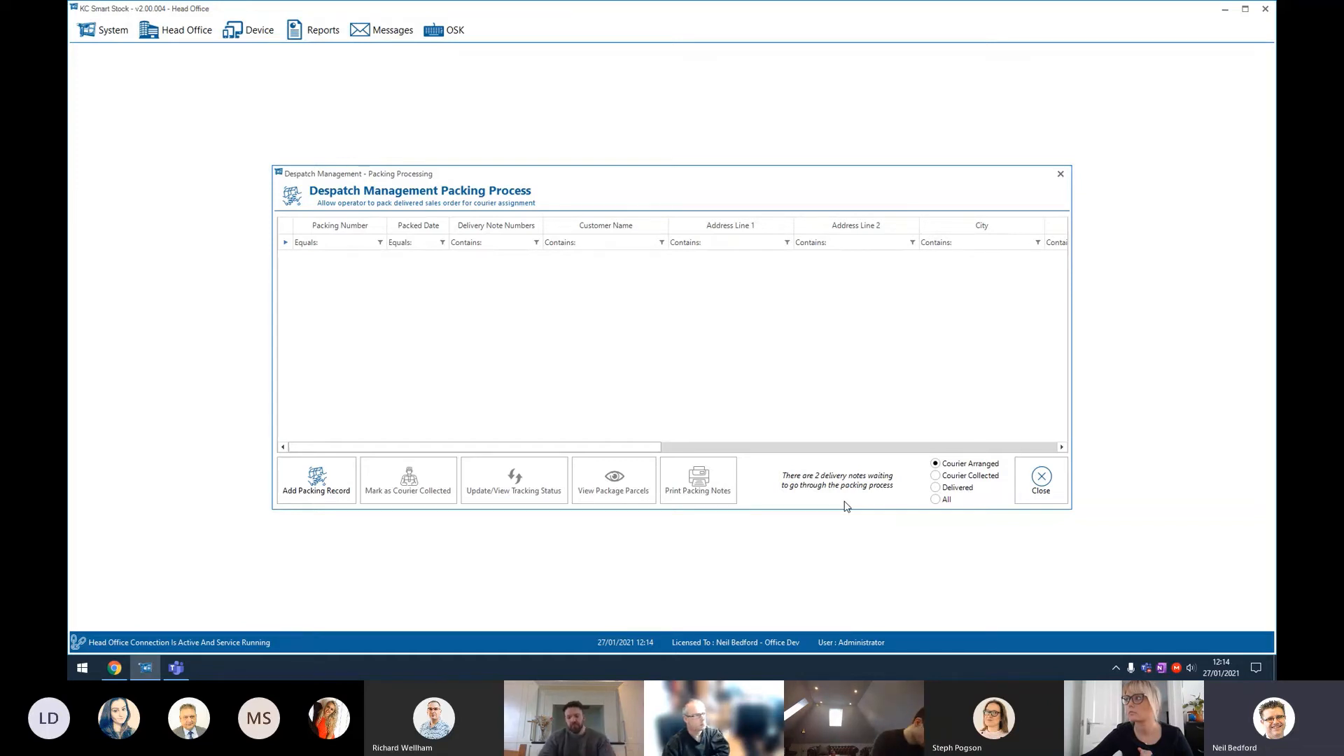
left_click(333, 488)
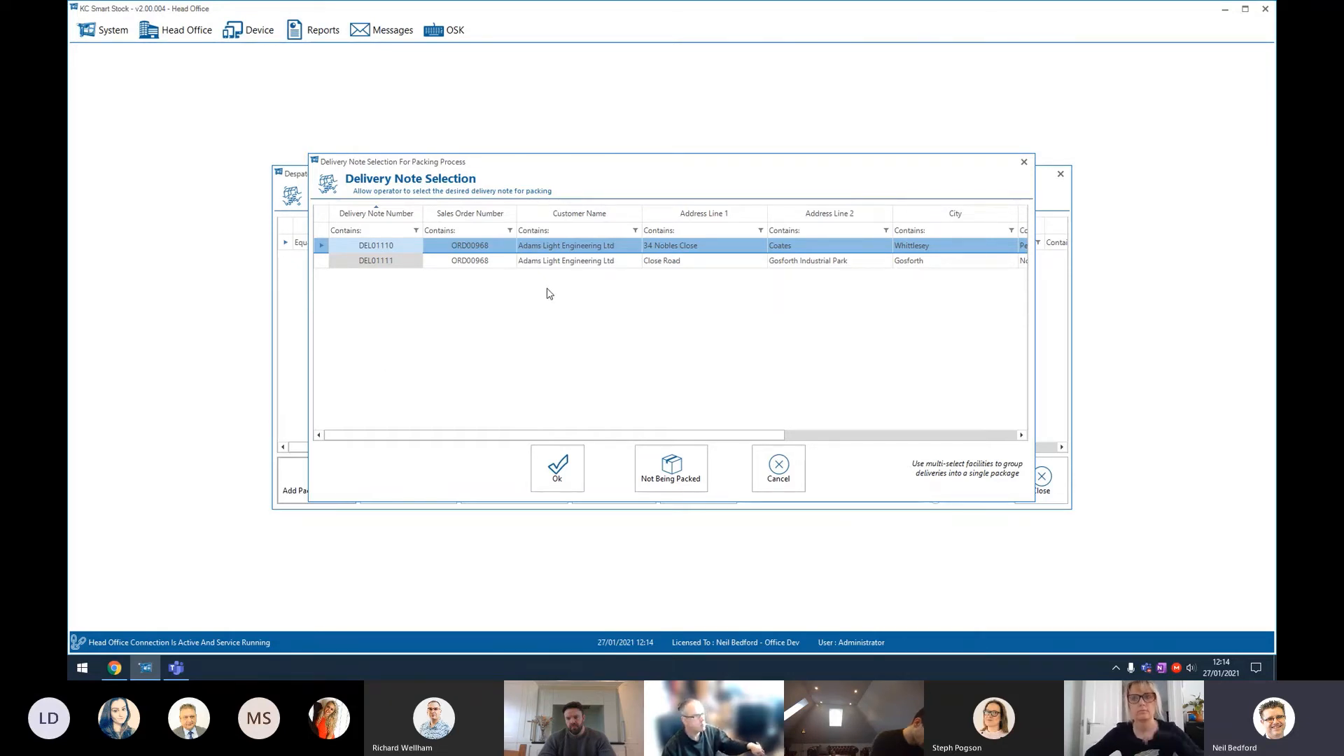
Step: Compare the two delivery notes, multi-selecting both, then open DEL01110's delivery confirmation and cancel it
left_click(624, 269)
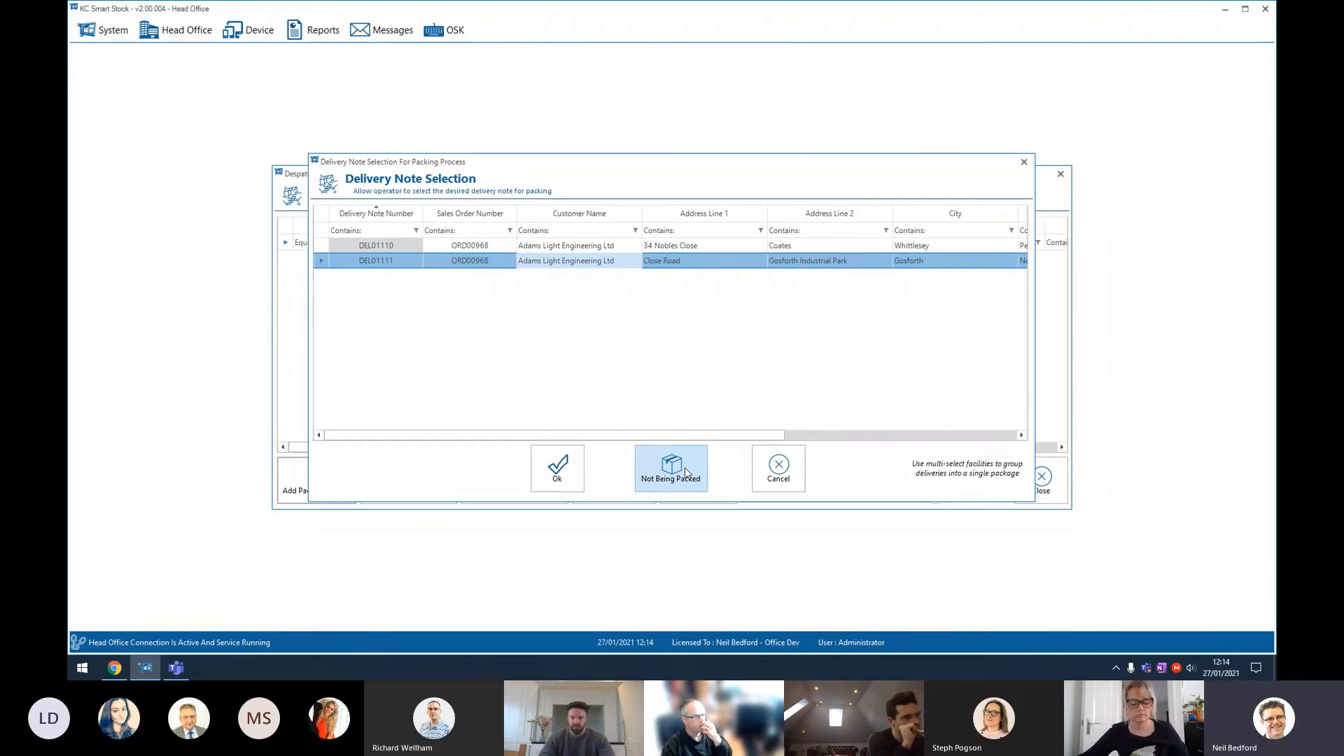
left_click(498, 247)
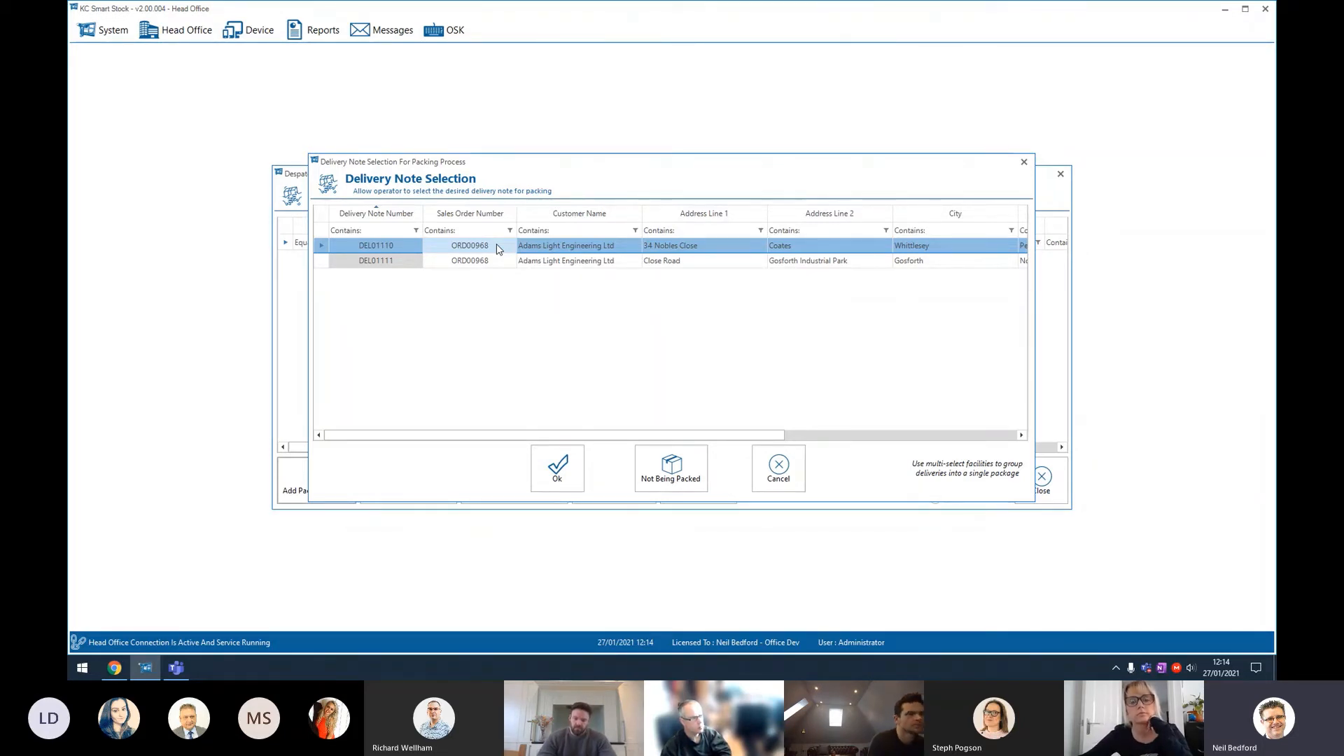
left_click(539, 262, "ctrl")
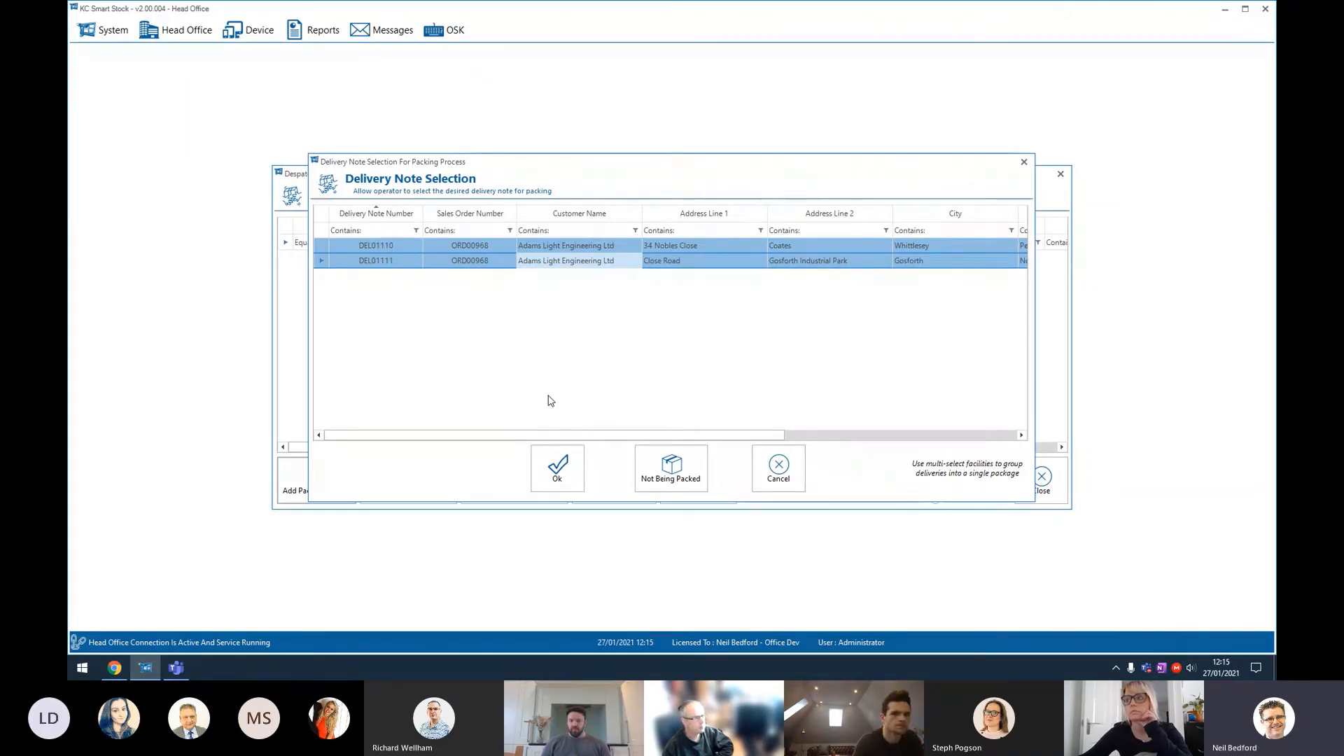
left_click(468, 247)
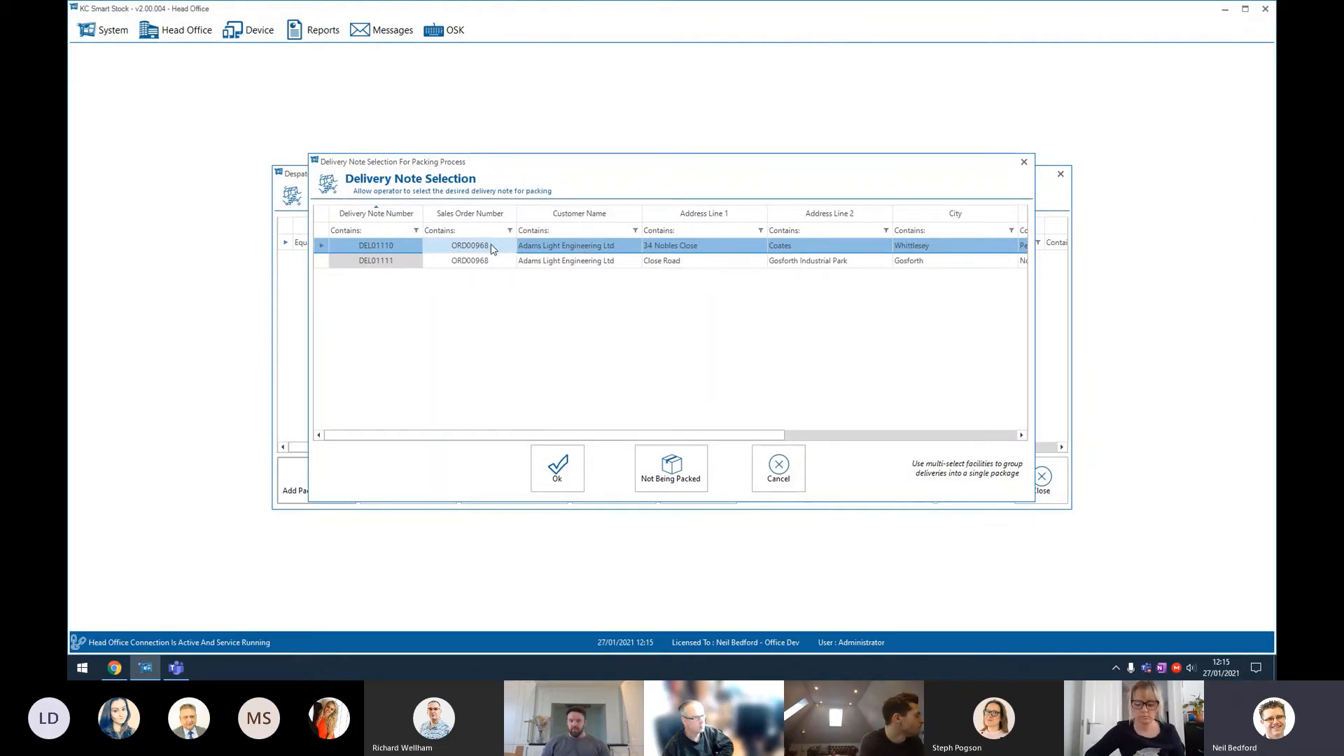
double_click(492, 245)
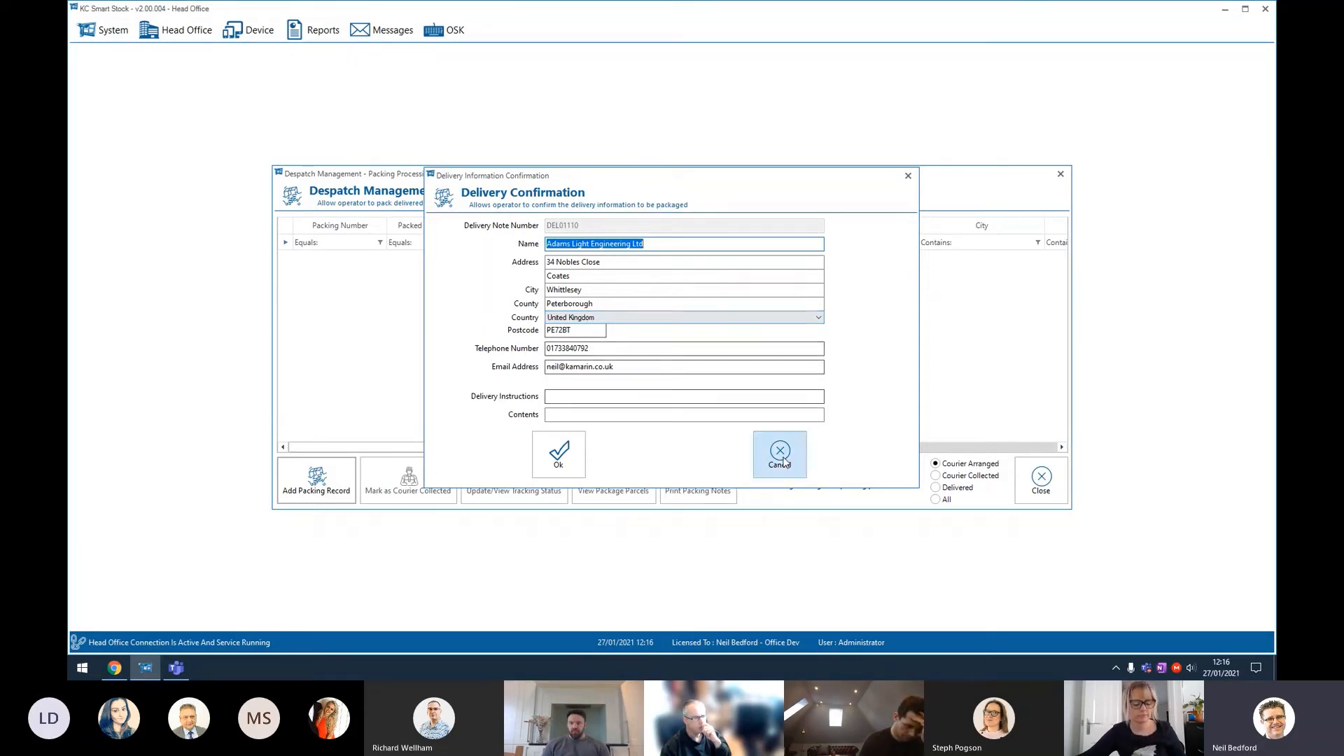
left_click(804, 458)
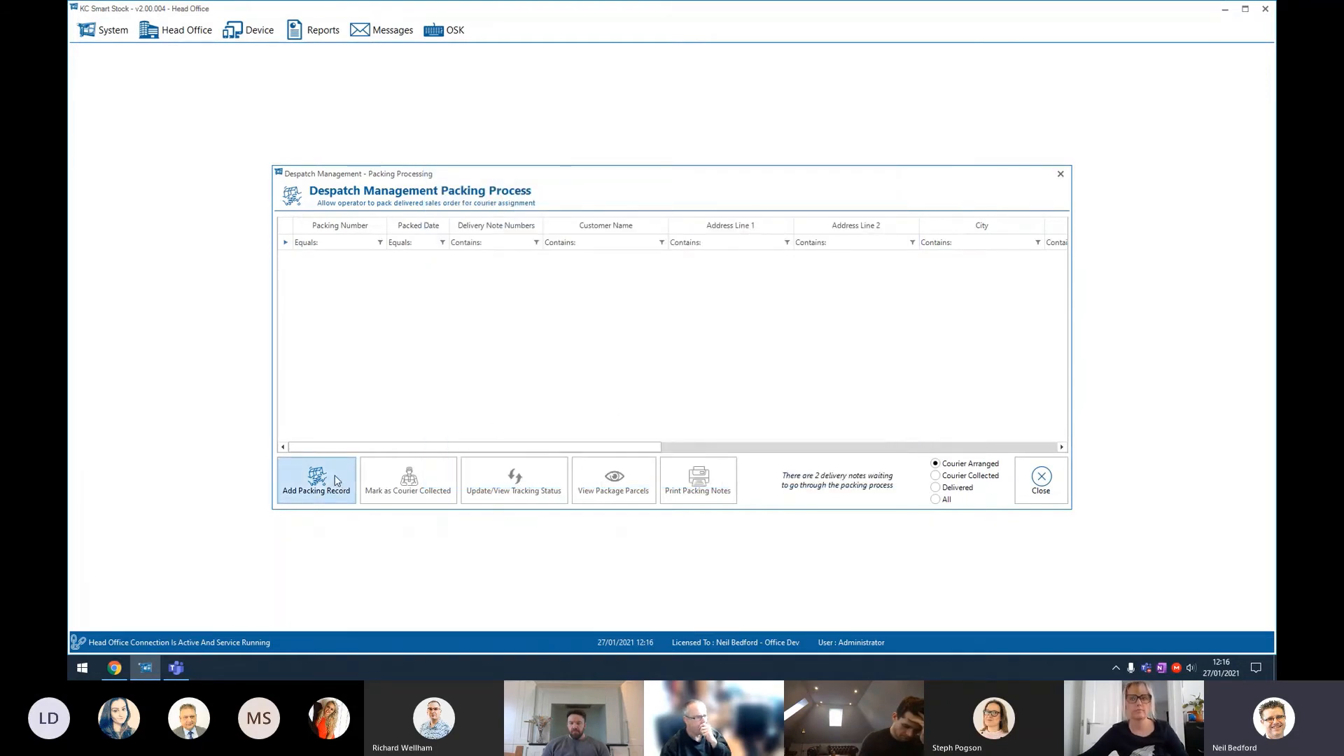
Step: Start a packing record for DEL01111 and set its delivery country to United Kingdom, then cancel
left_click(316, 479)
double_click(585, 263)
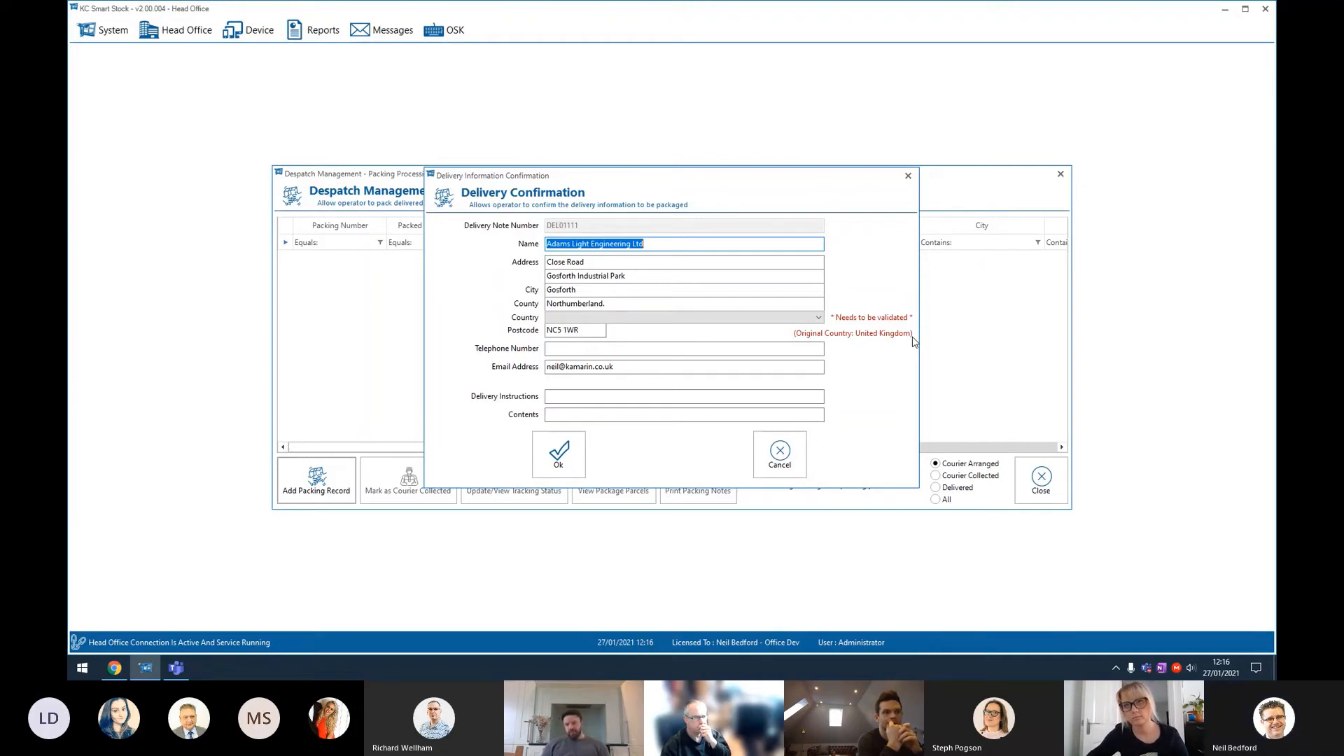
left_click(821, 318)
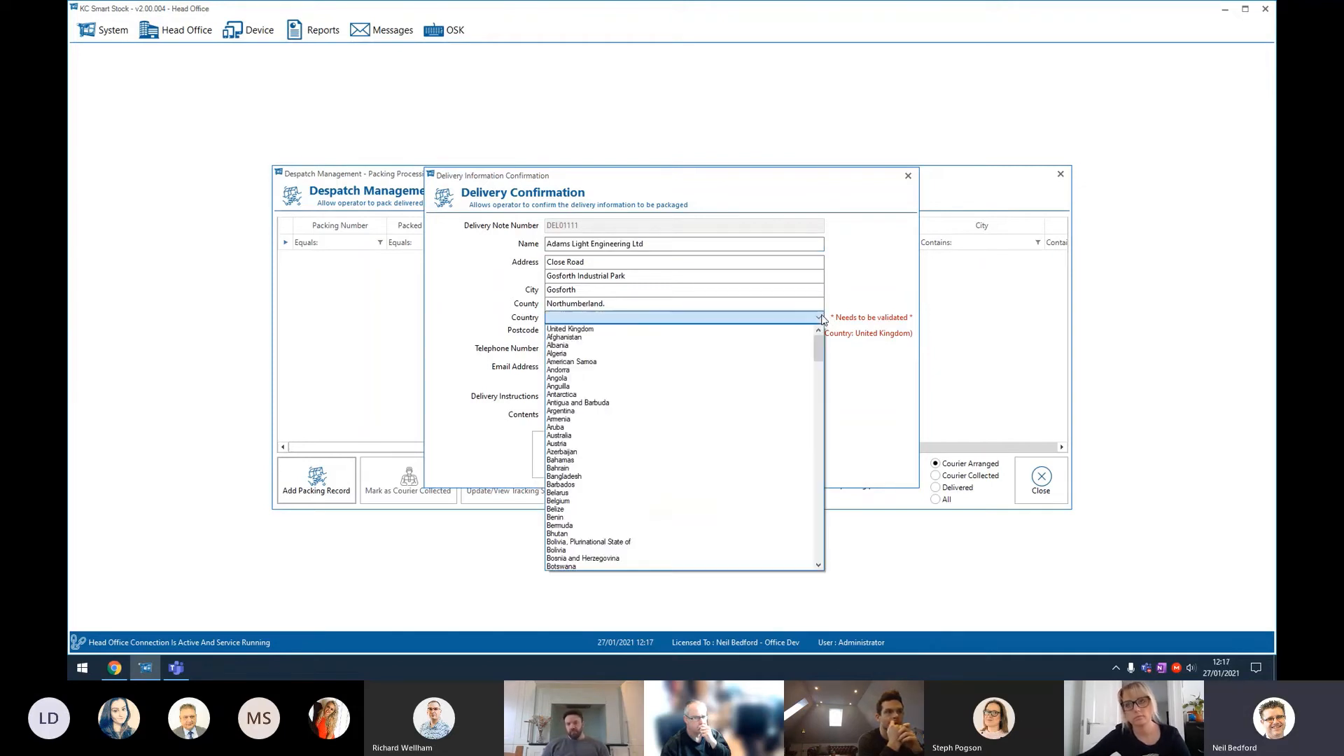
left_click(606, 329)
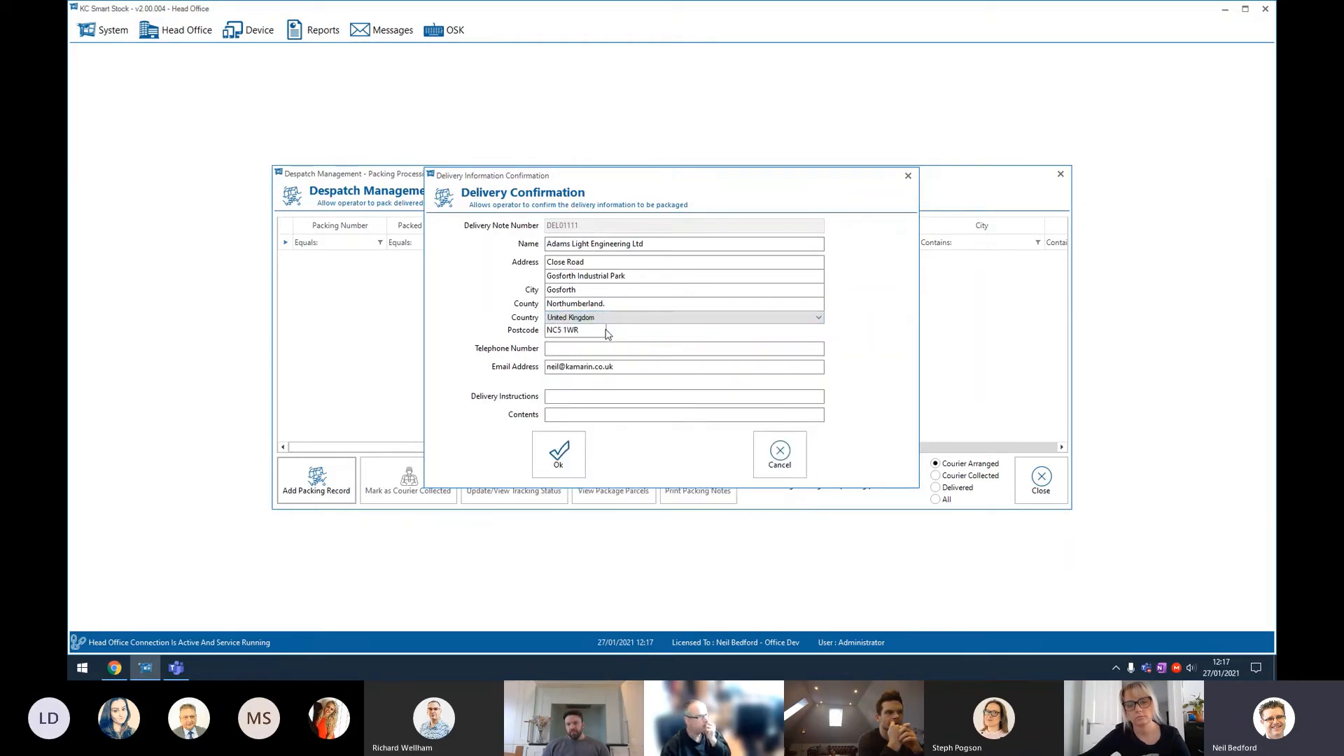
left_click(607, 317)
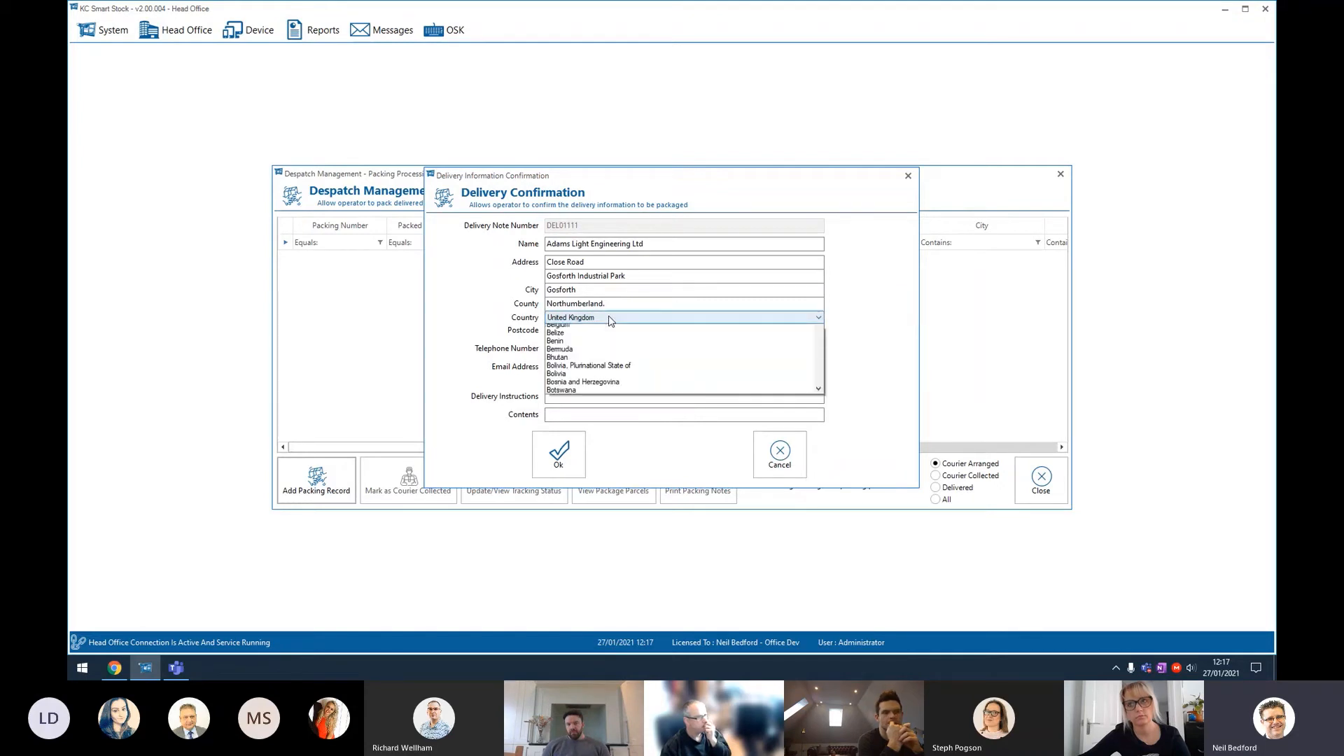
mouse_move(818, 348)
left_mouse_down()
mouse_move(823, 535)
mouse_move(816, 335)
left_mouse_up()
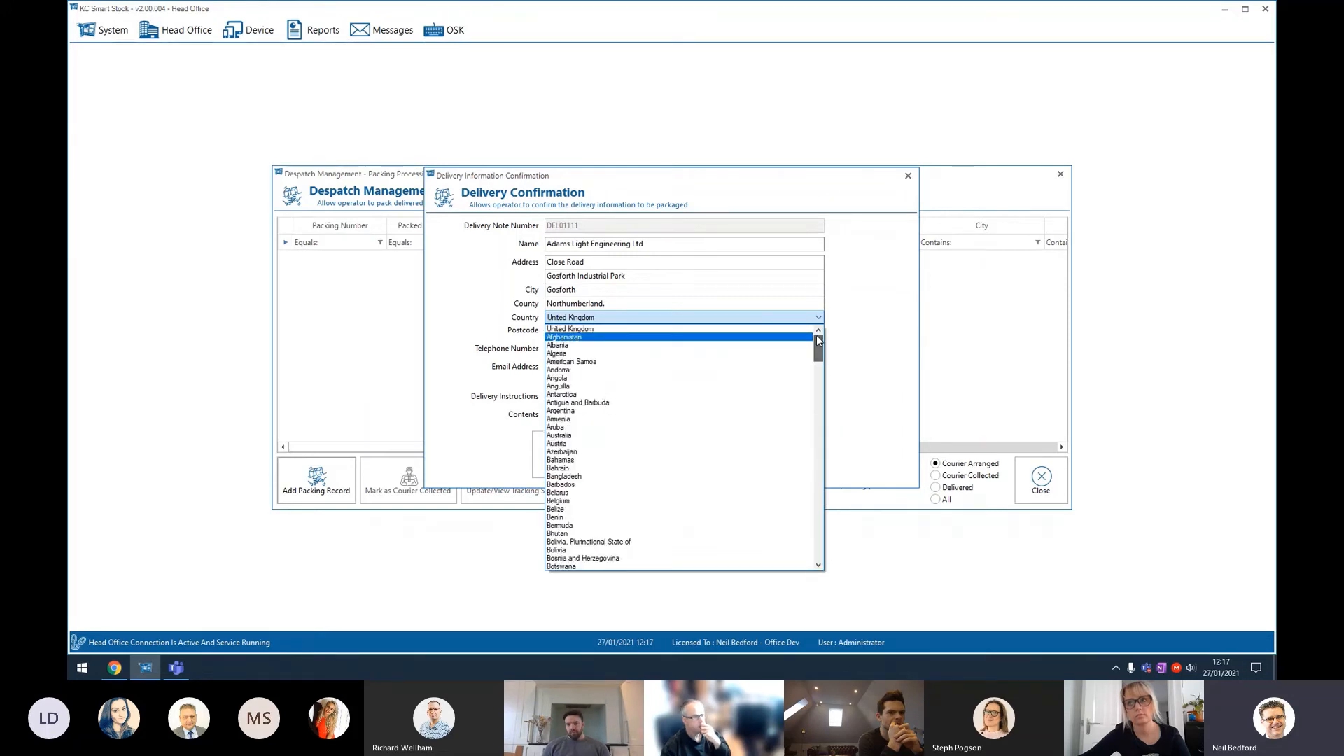
left_click(570, 328)
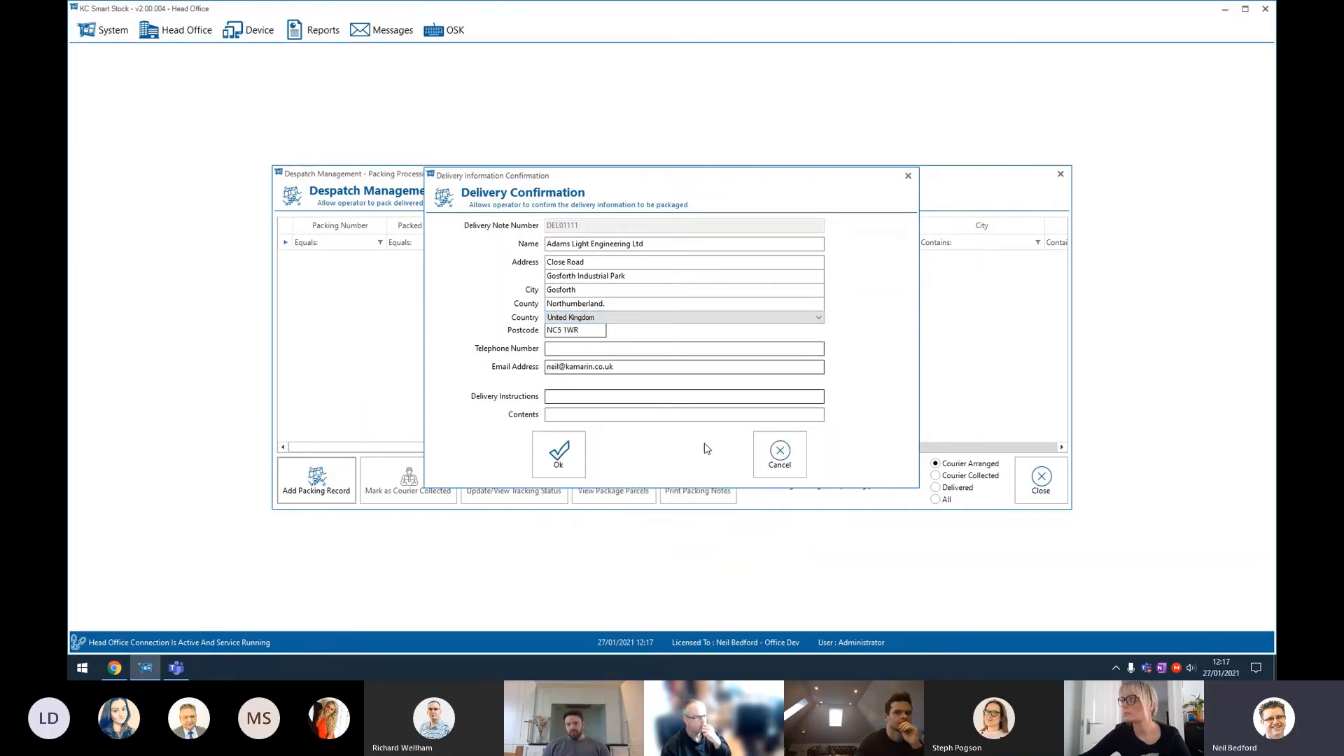
left_click(771, 455)
Step: Start packing DEL01110, confirming its delivery details and adding a Large cardboard box (30cm x 40cm x 25cm) parcel
left_click(335, 478)
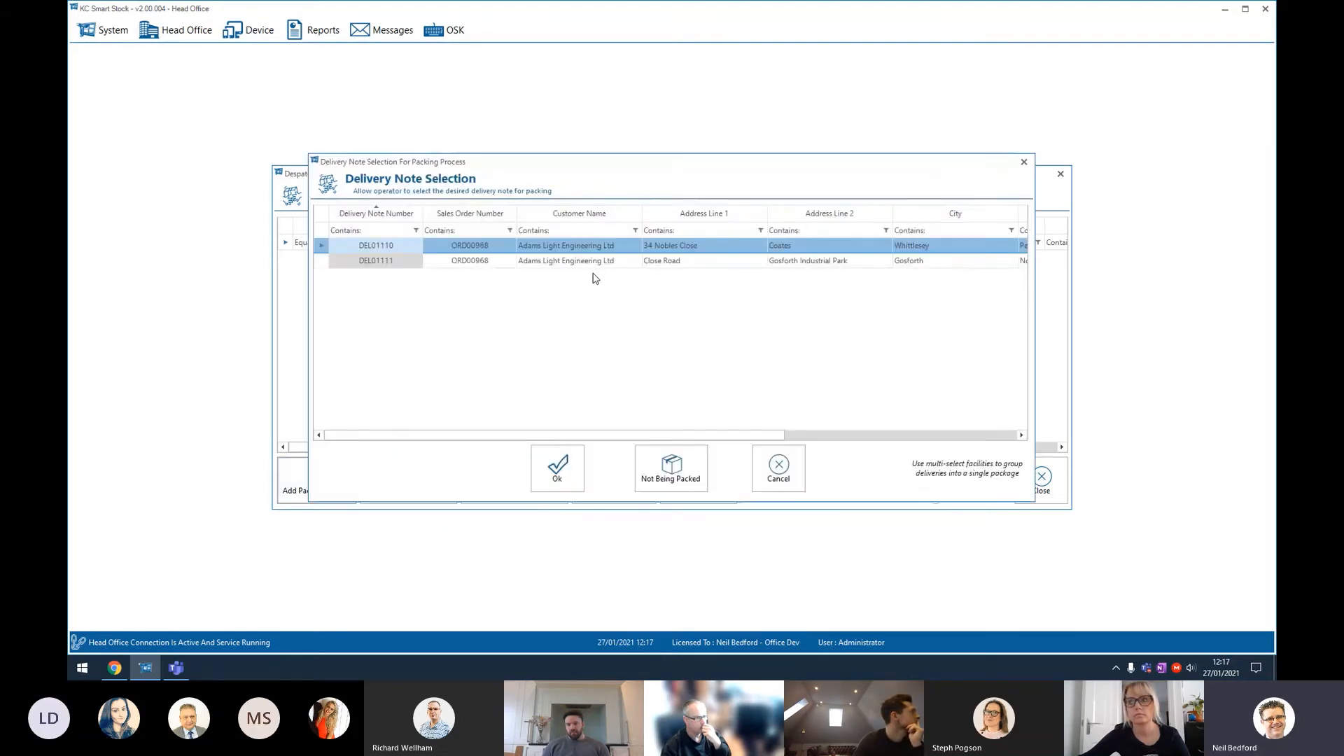
double_click(600, 245)
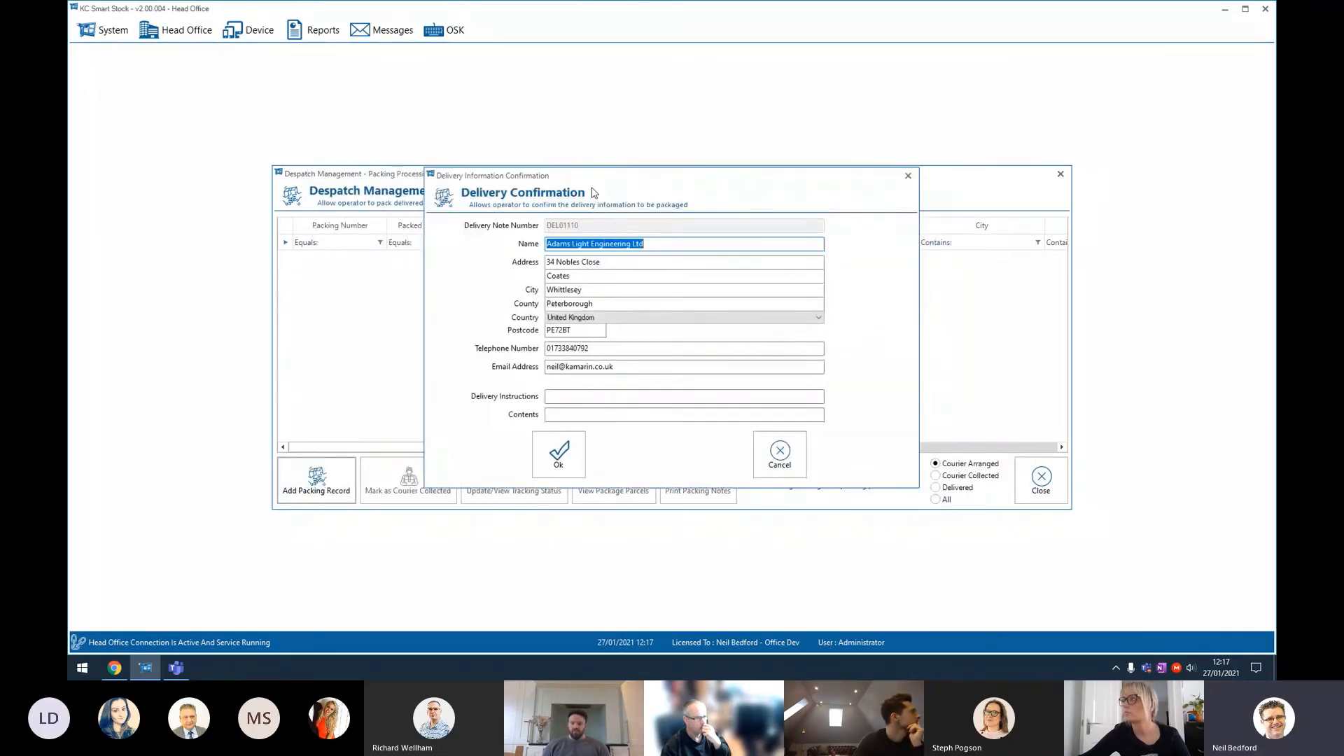
left_click(549, 455)
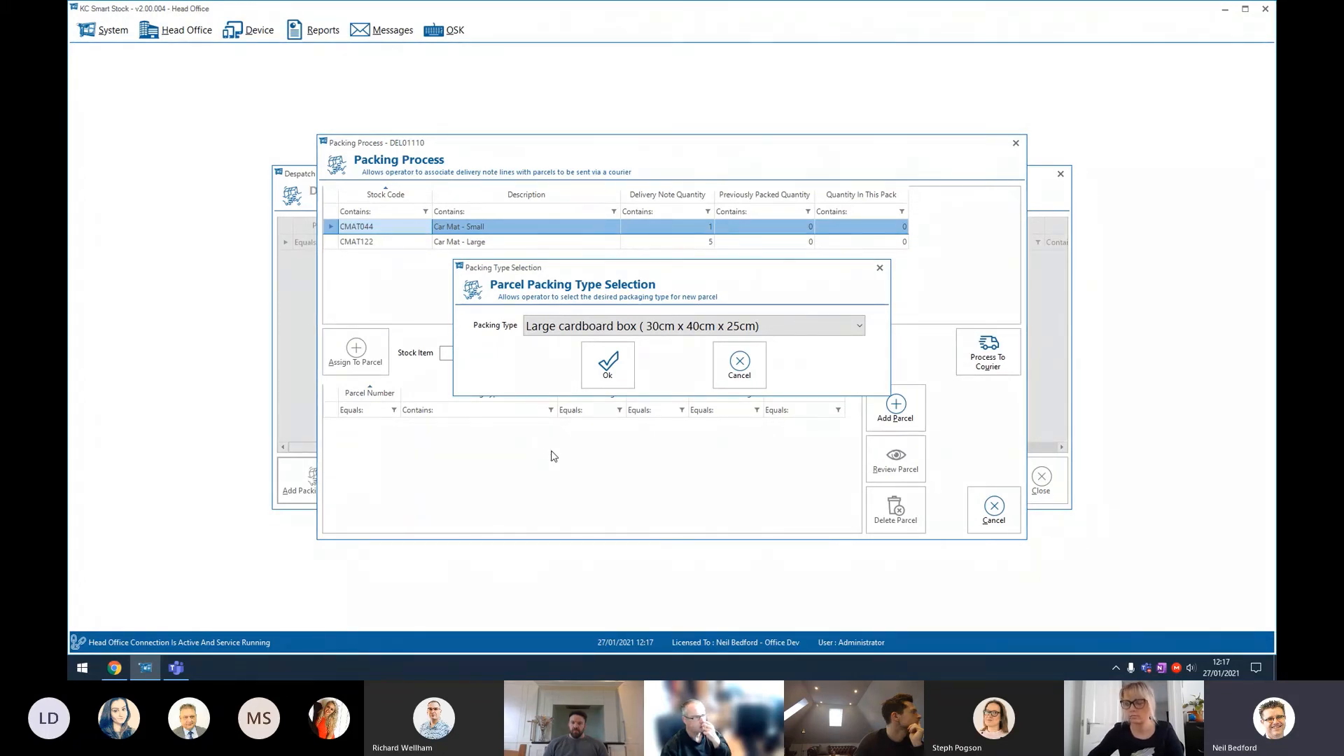
left_click(675, 328)
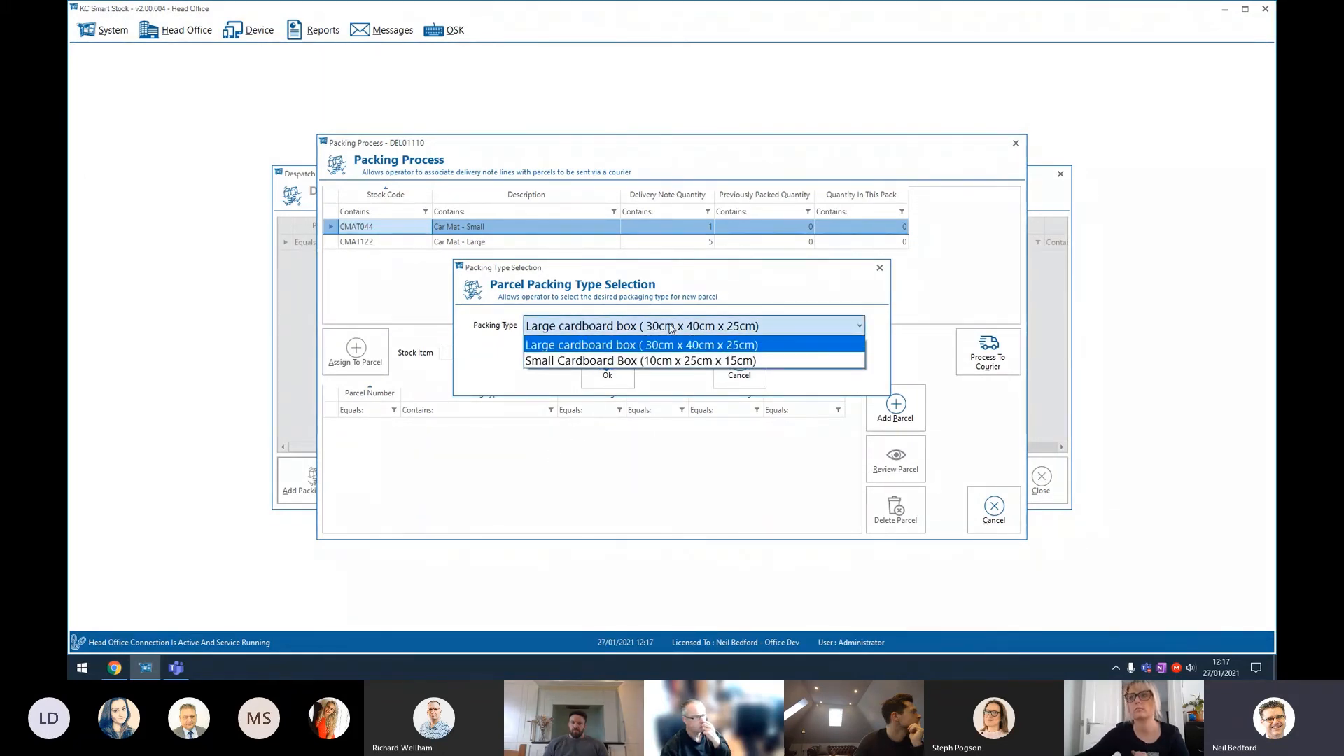
left_click(675, 328)
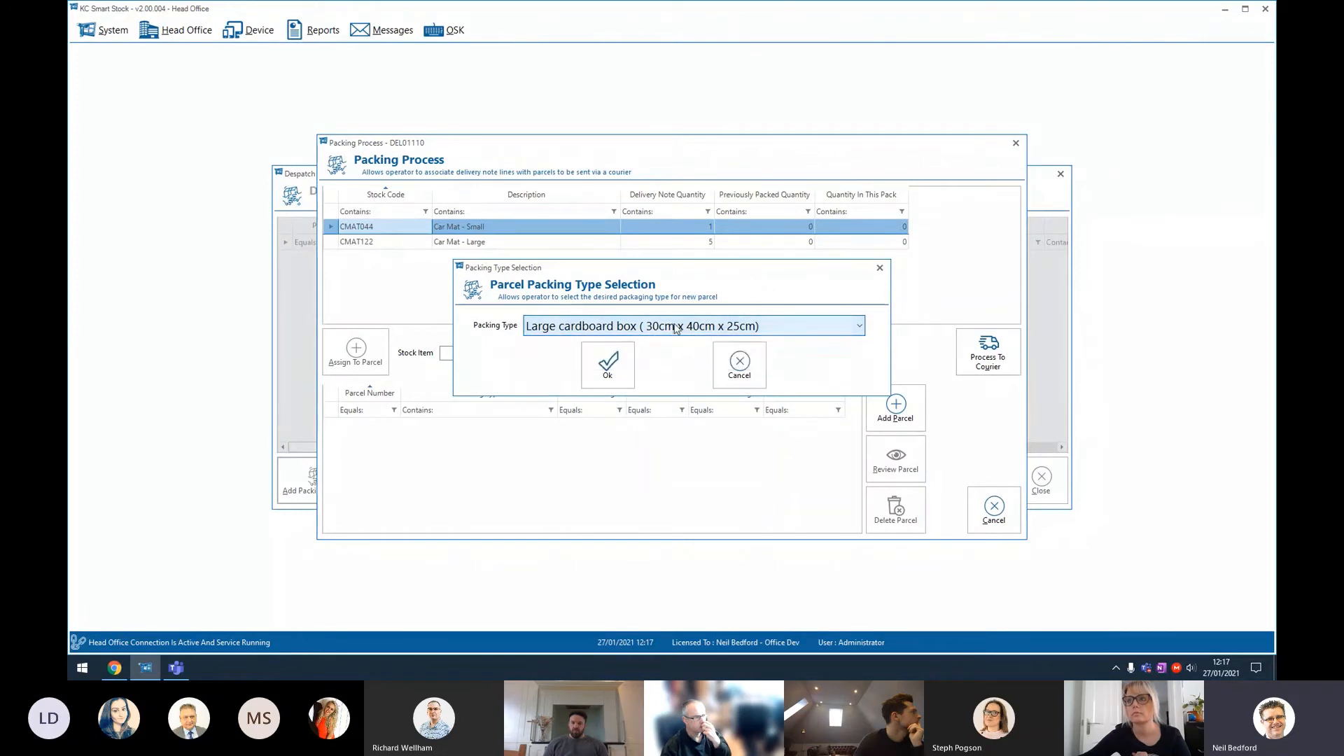
left_click(607, 366)
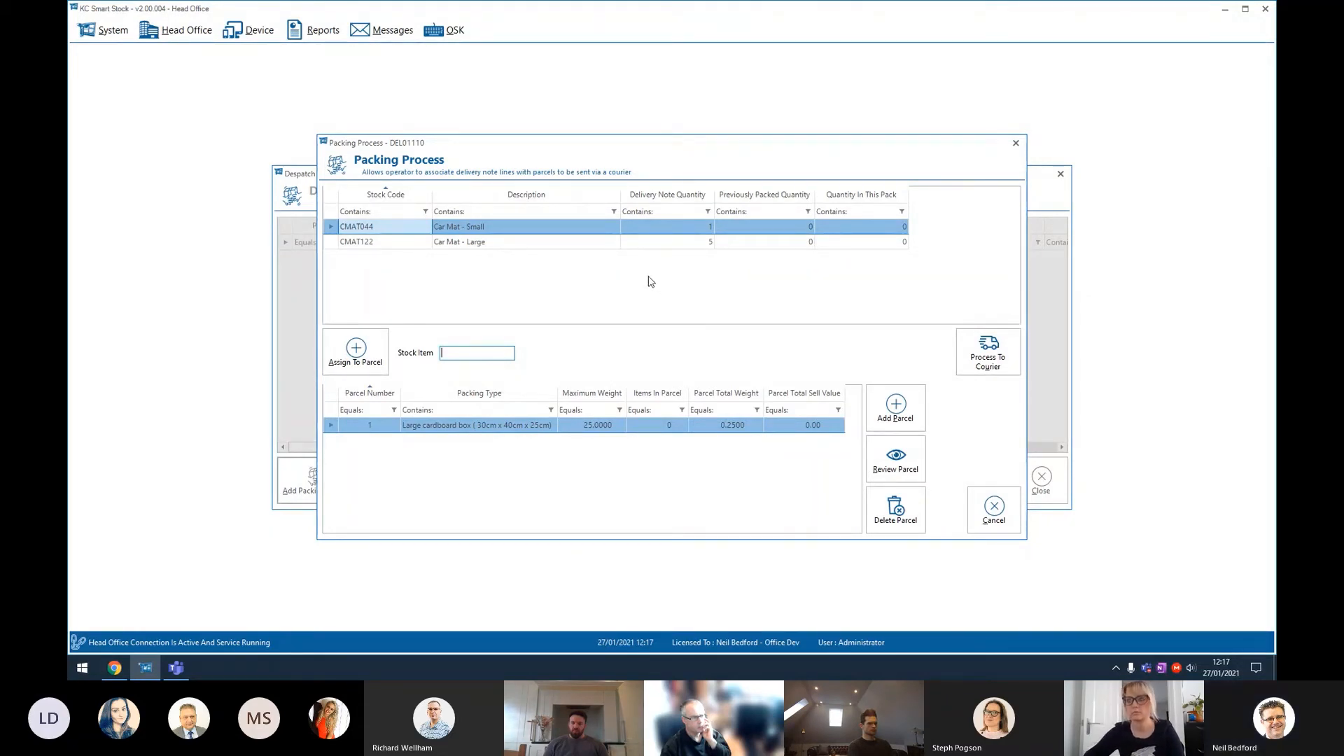
Step: Pack 2 of the Car Mat - Large into parcel 1 and review that parcel's contents
double_click(549, 248)
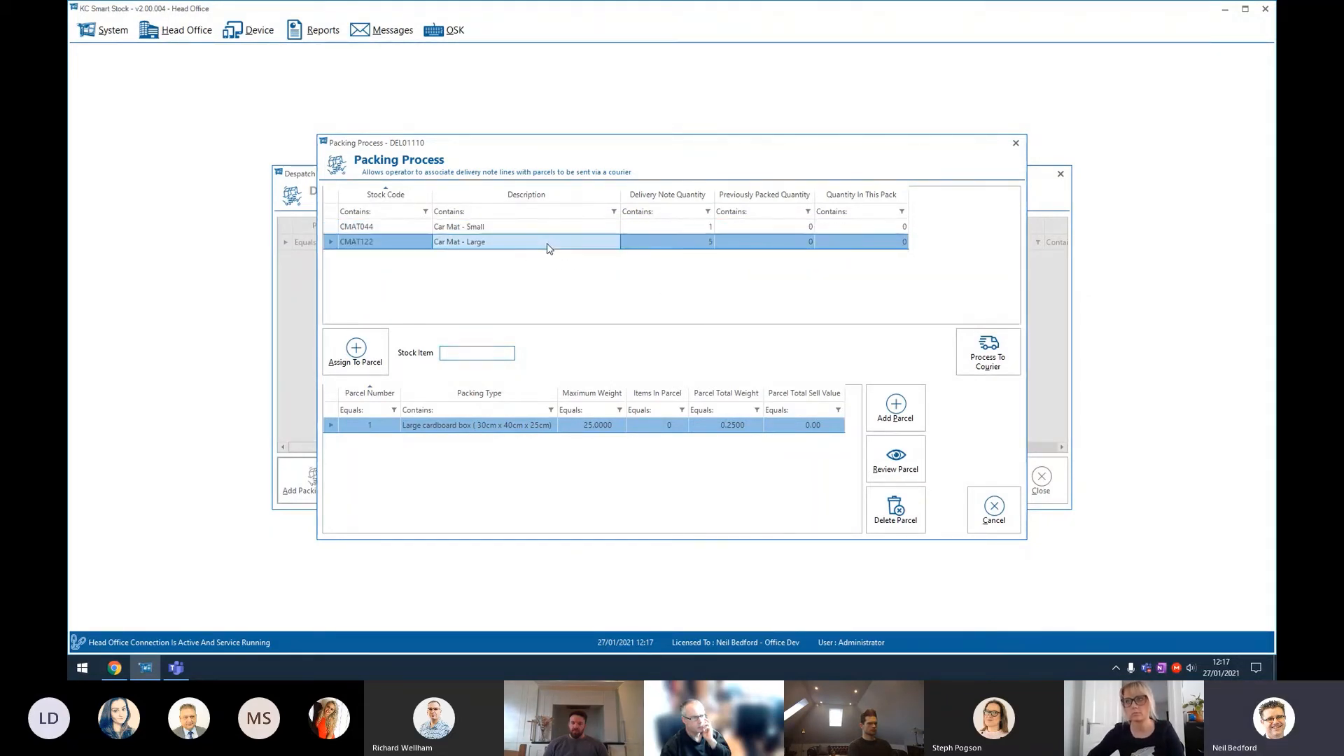
type("2")
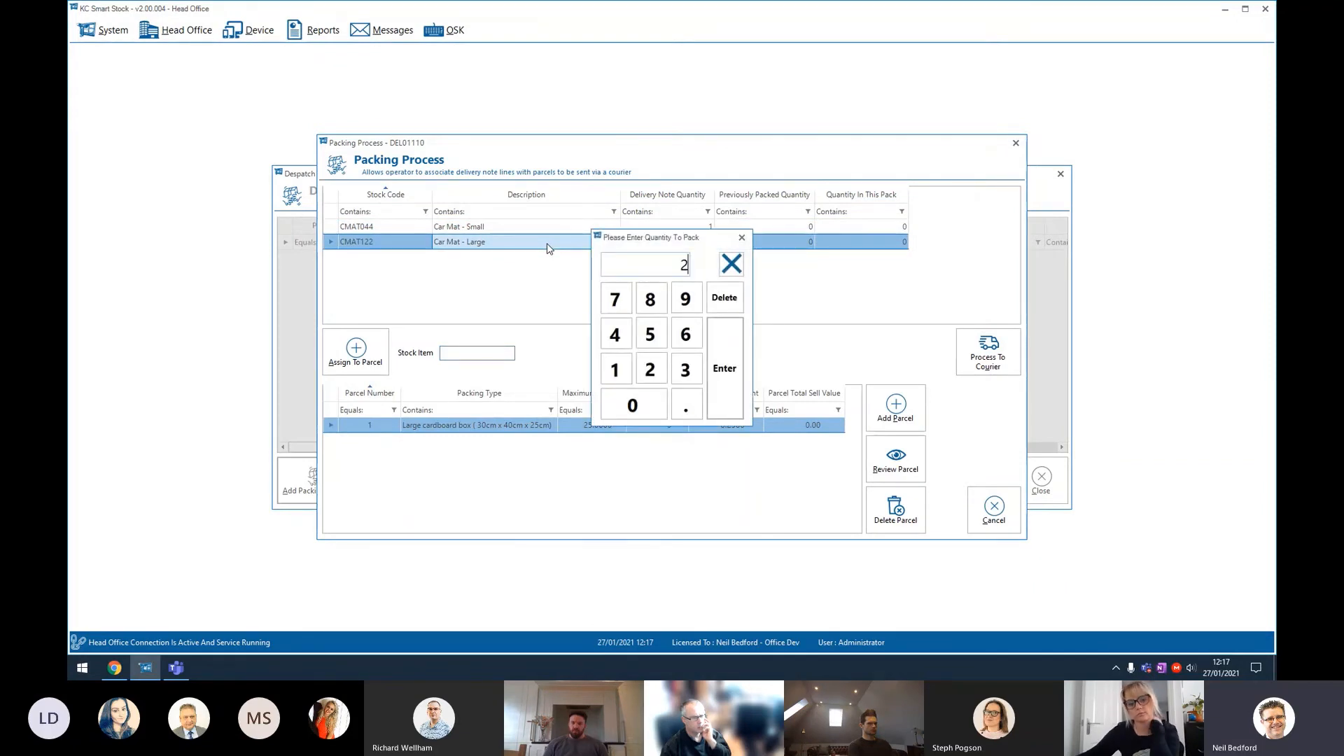
key("Return")
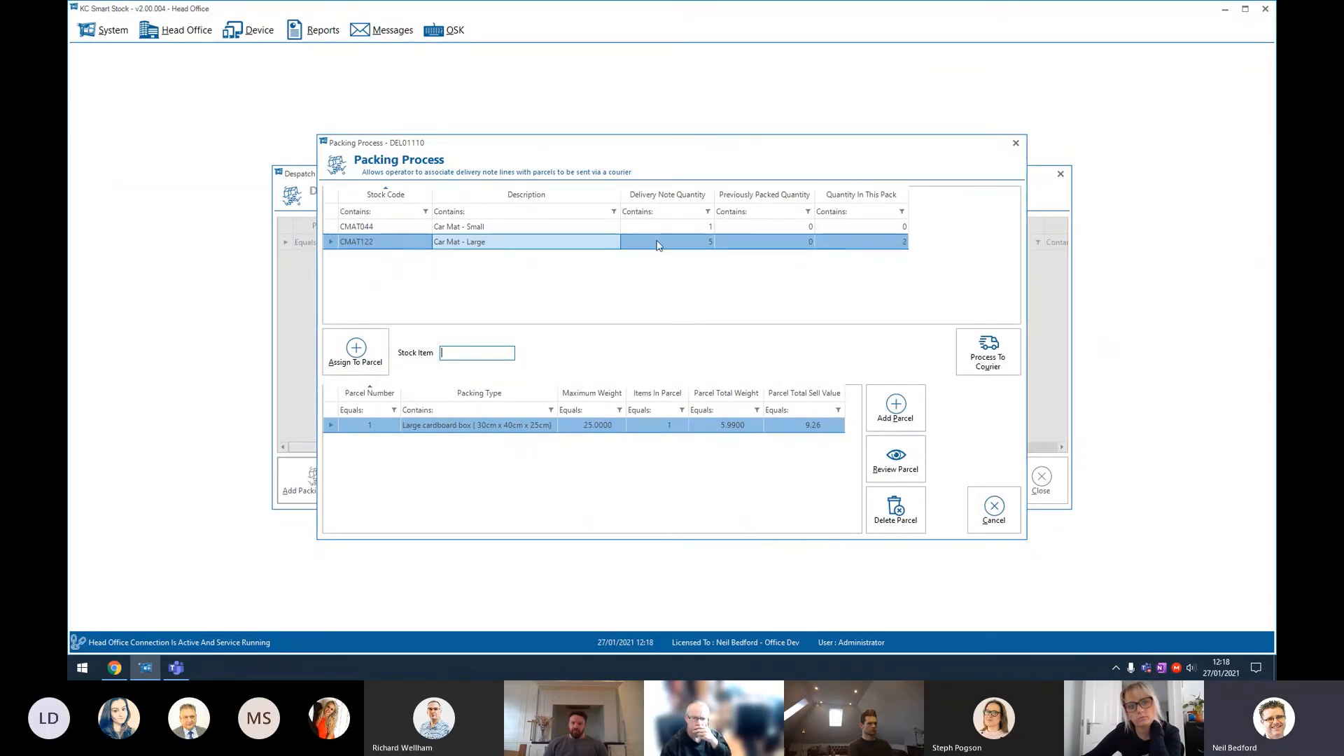
left_click(732, 425)
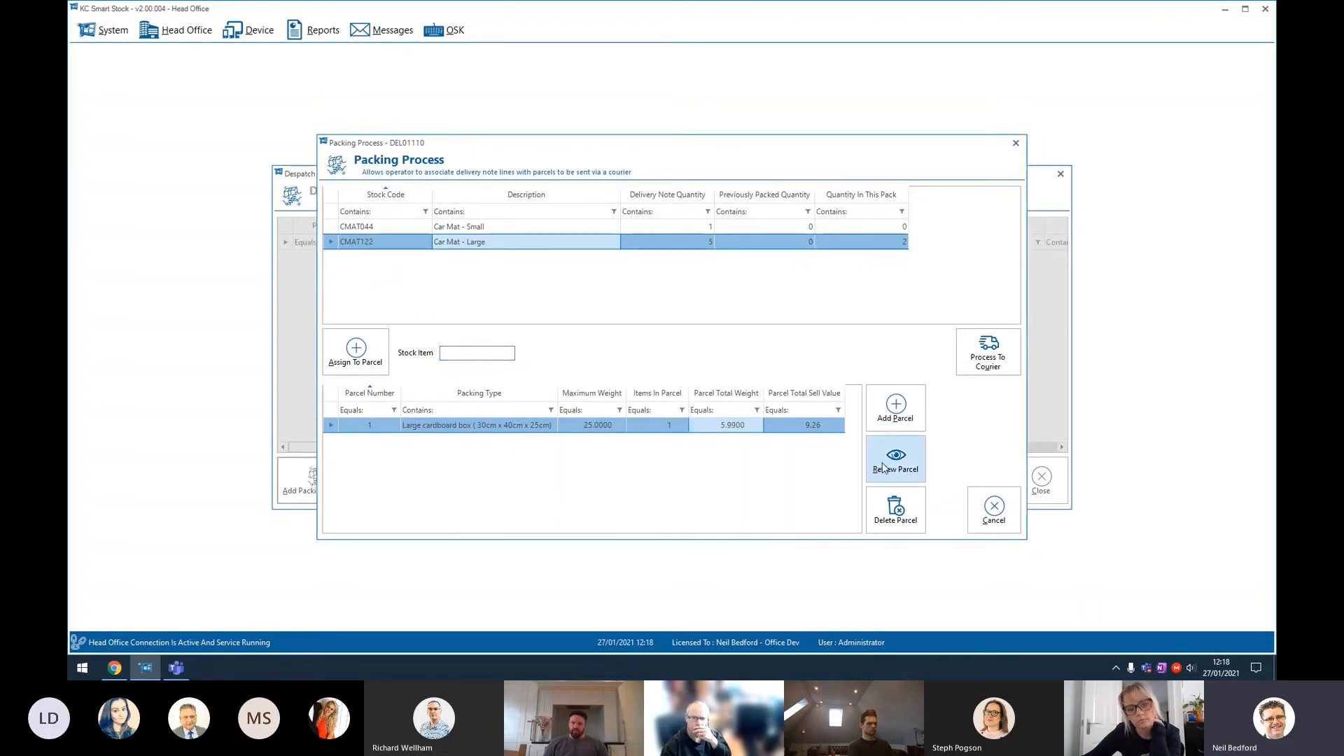
left_click(883, 468)
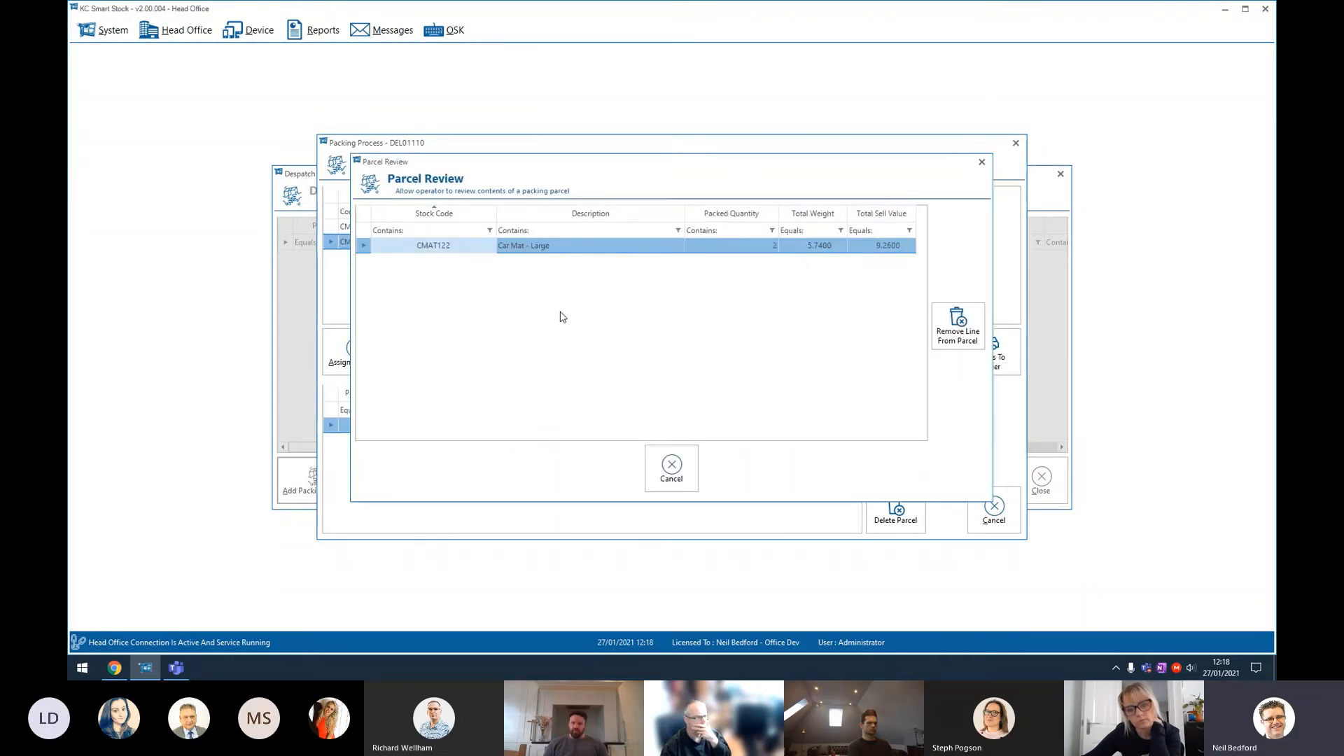
left_click(676, 464)
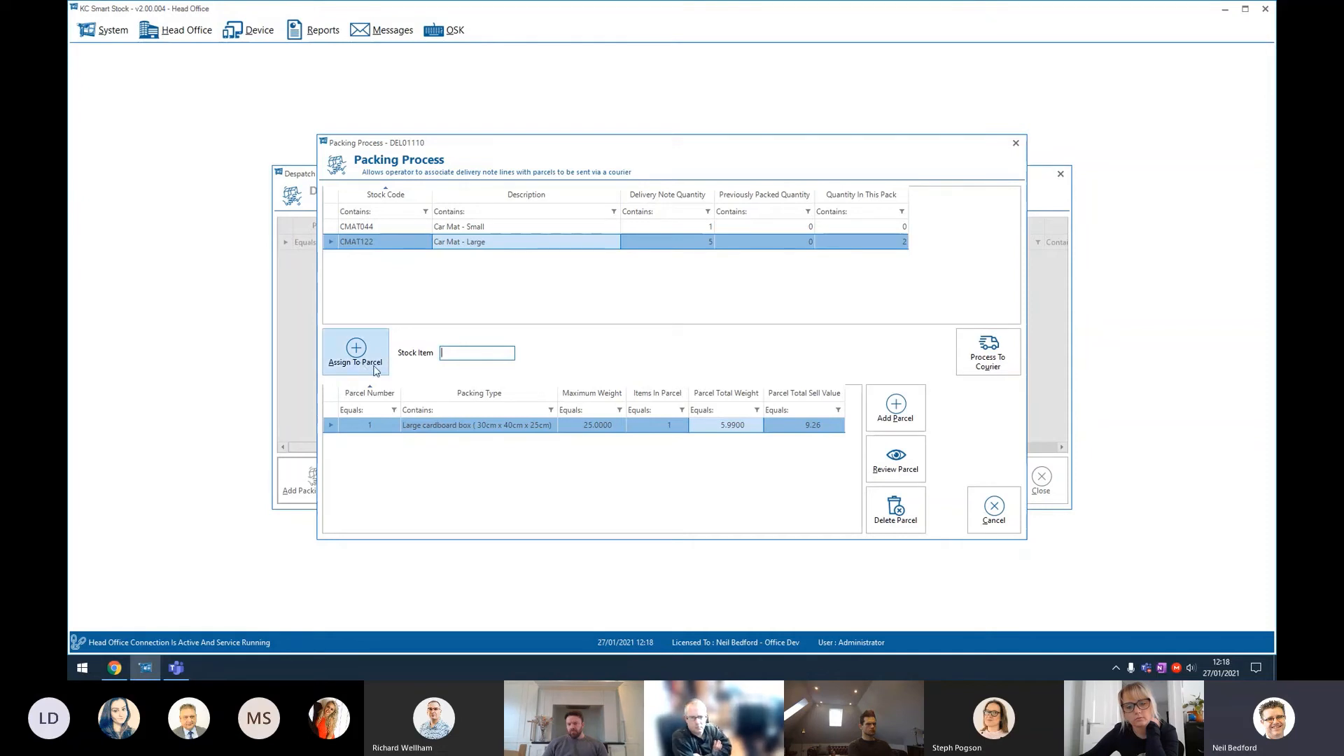
Step: Add a Small Cardboard Box (10cm x 25cm x 15cm) parcel and pack 1 Car Mat - Small into it
left_click(897, 412)
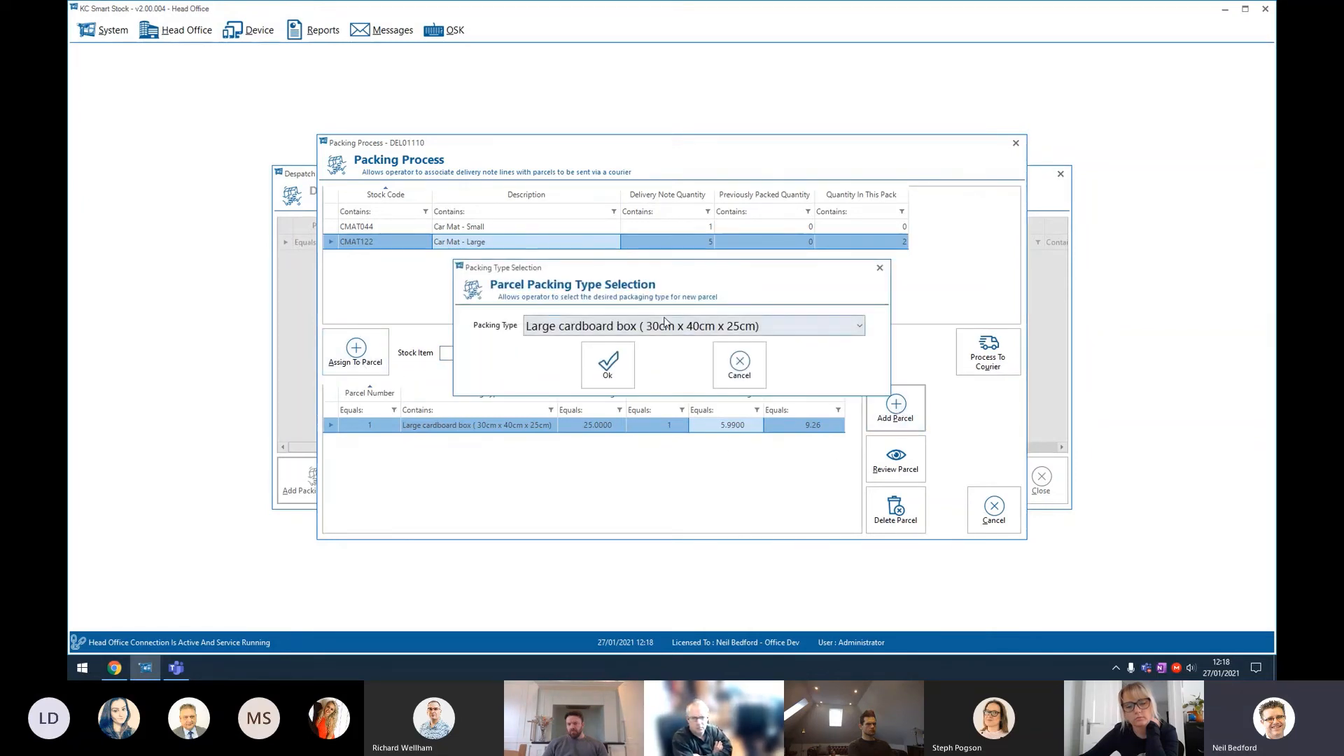
left_click(644, 328)
left_click(630, 360)
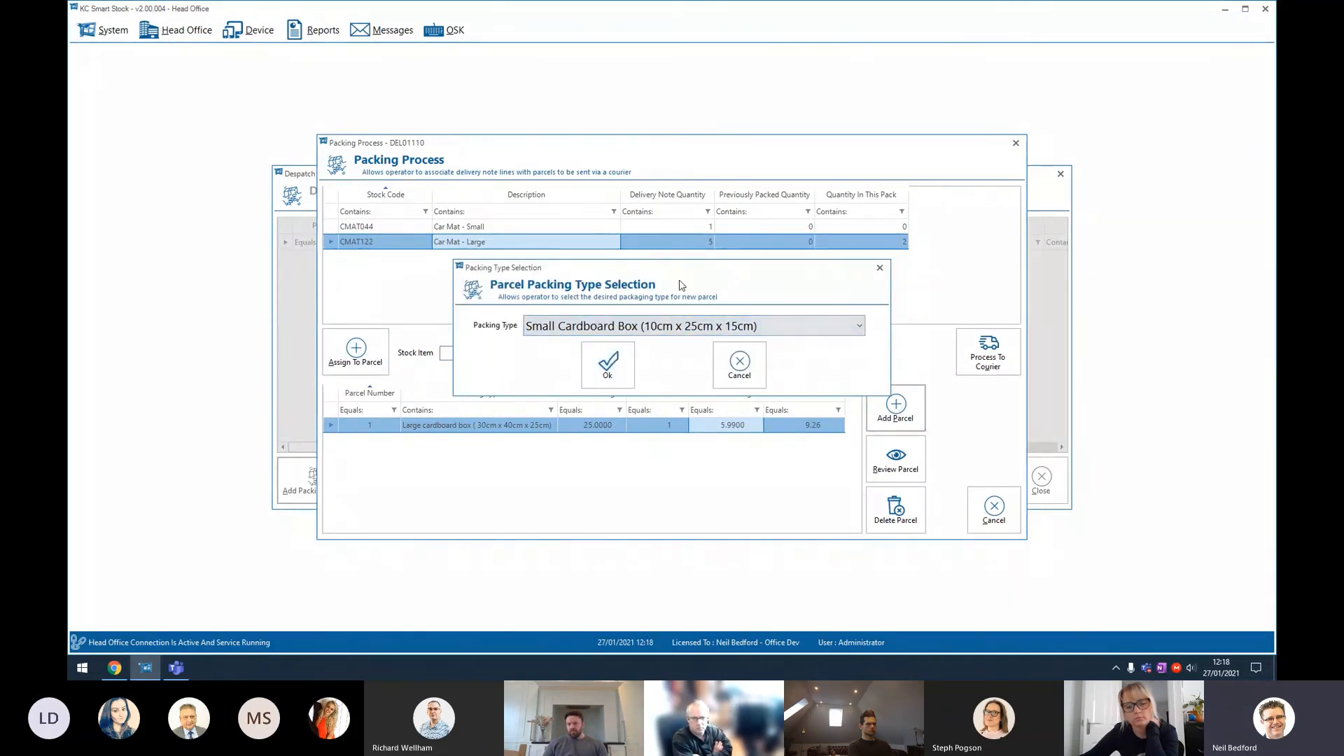
left_click(609, 364)
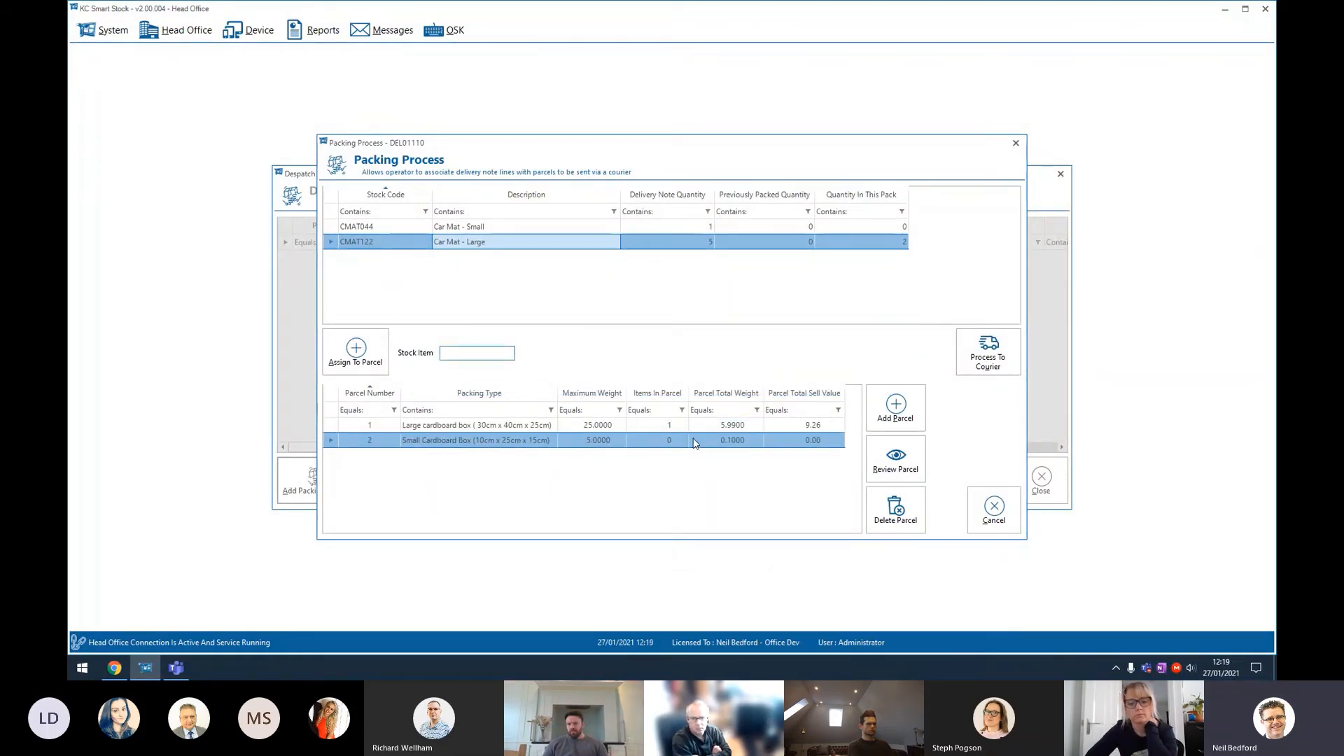
double_click(538, 228)
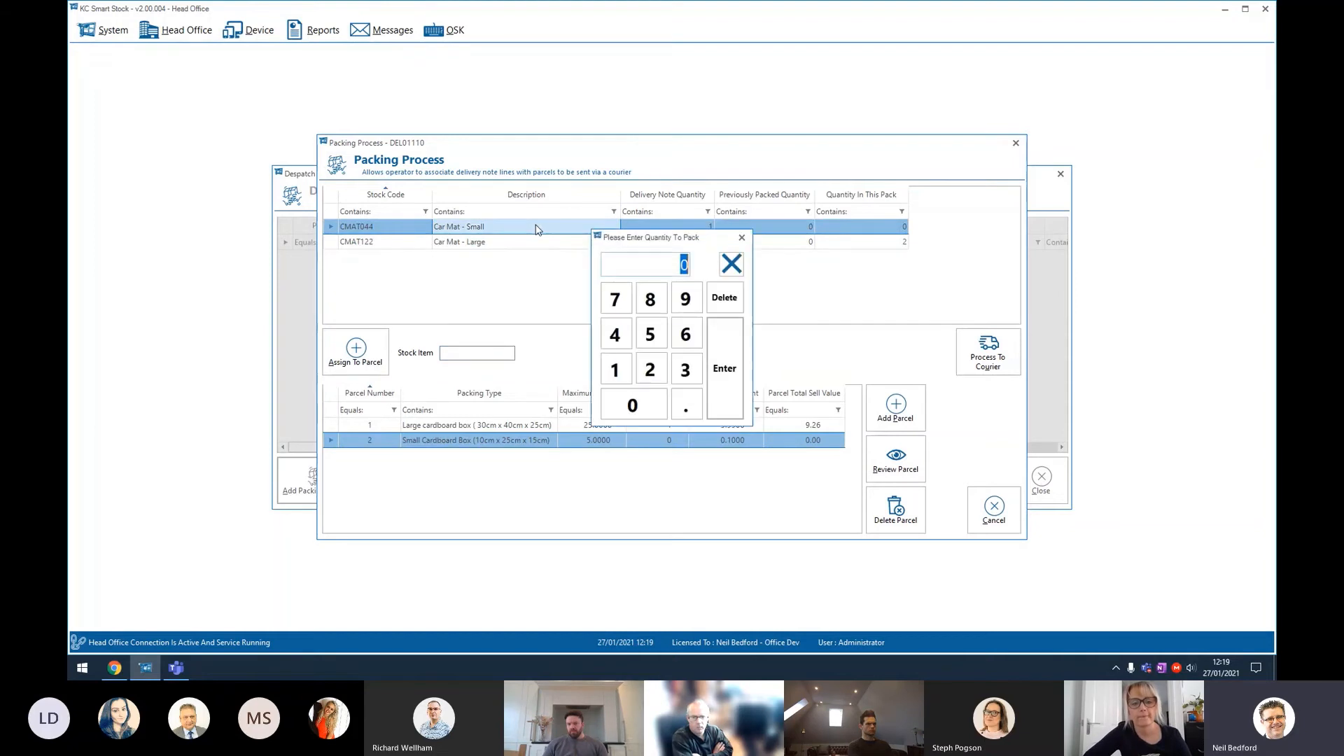
type("1")
key("Return")
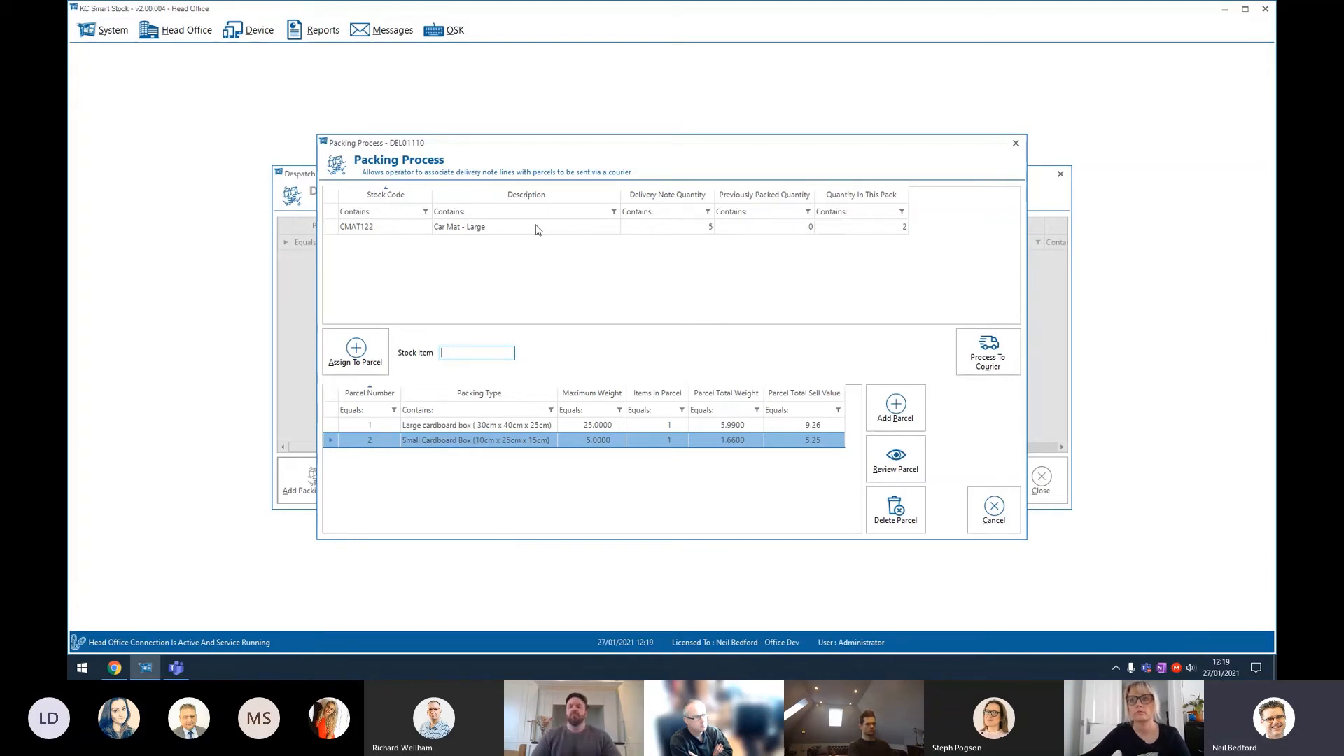
Step: Review the contents of parcel 1
left_click(541, 427)
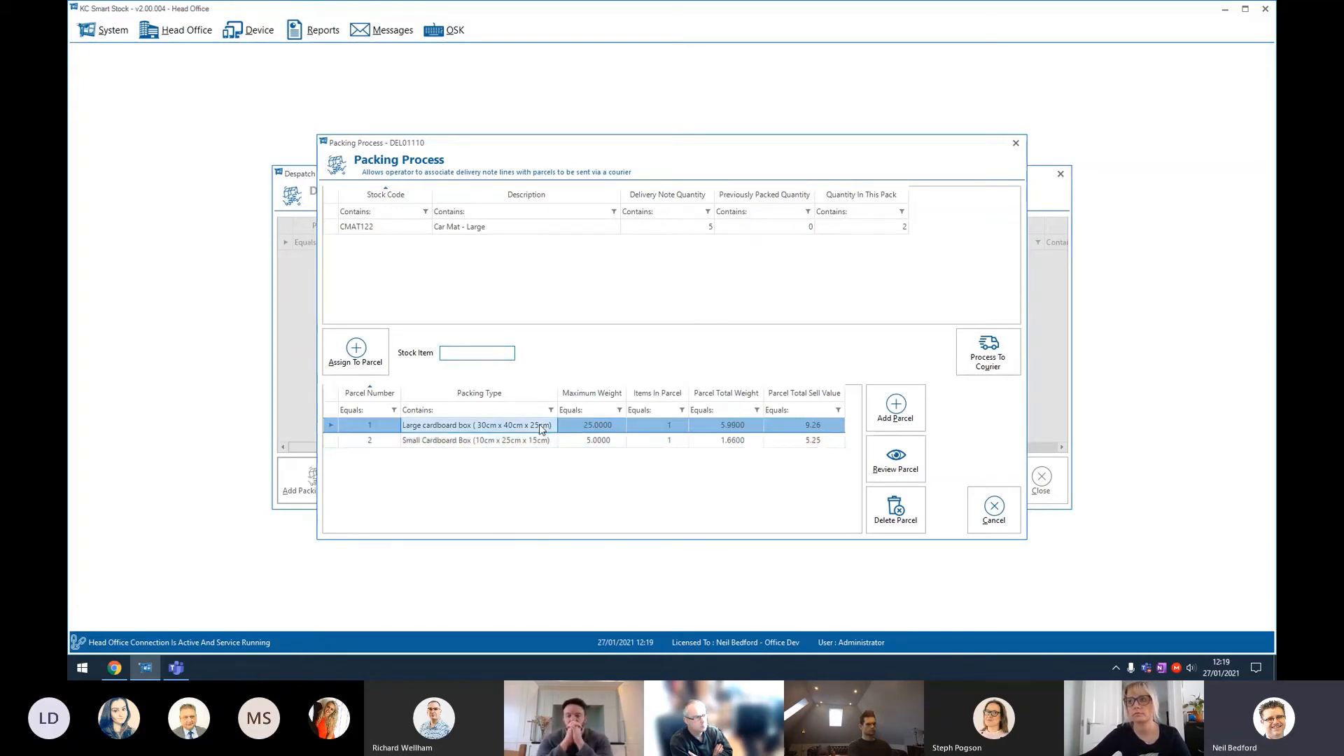
left_click(896, 461)
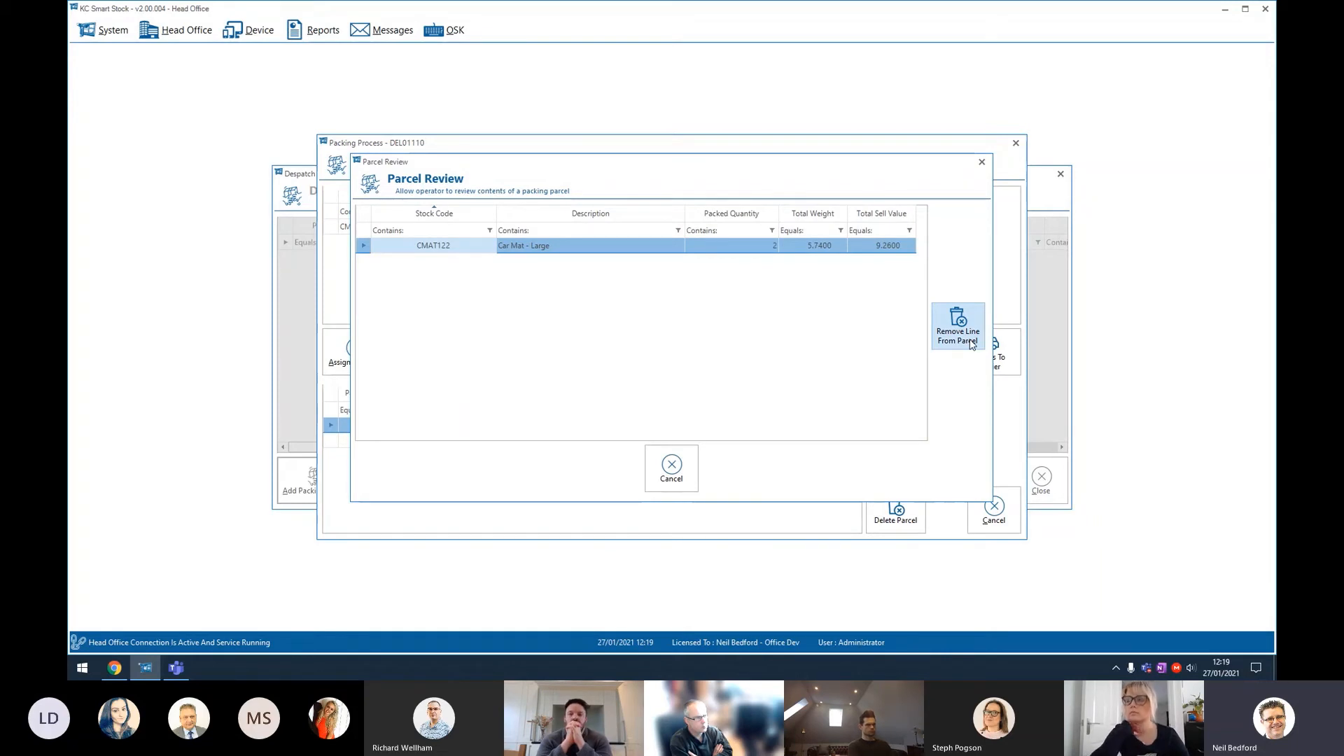
left_click(672, 467)
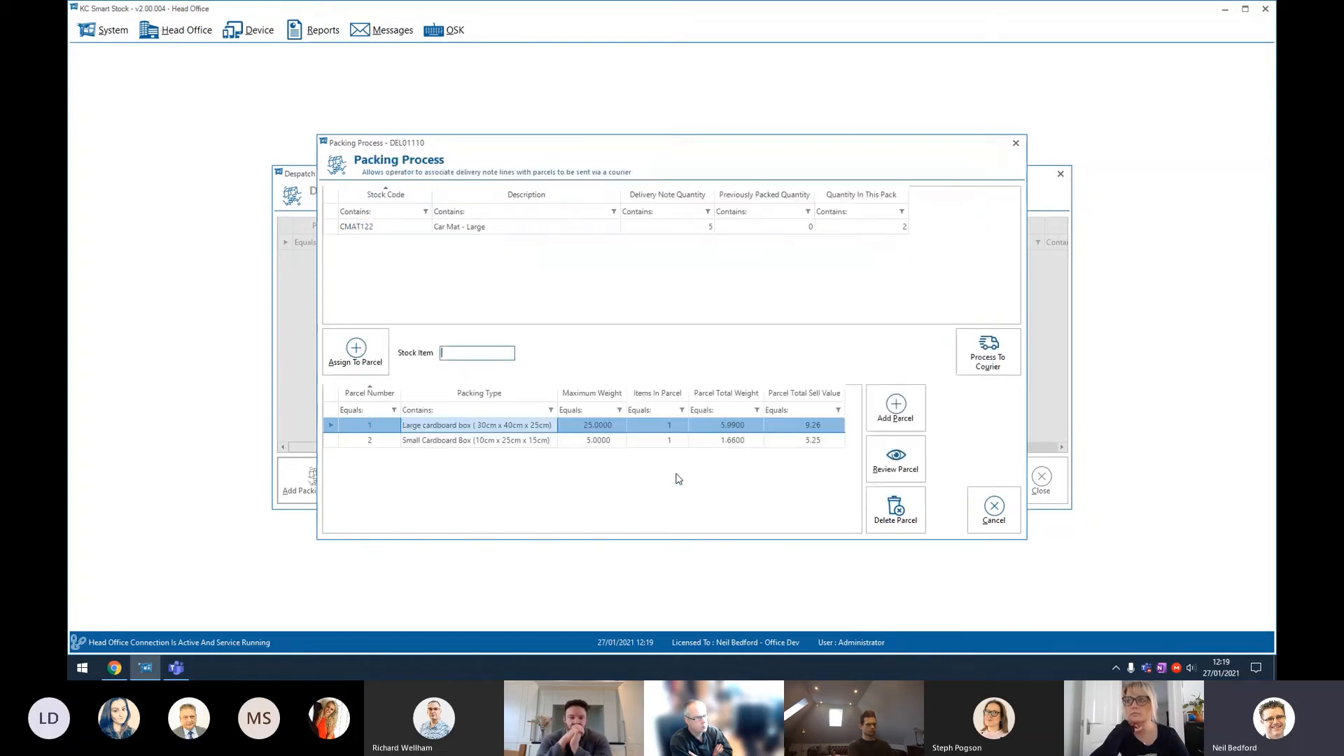
Step: Process the packed parcels to the courier, confirming the request
left_click(638, 442)
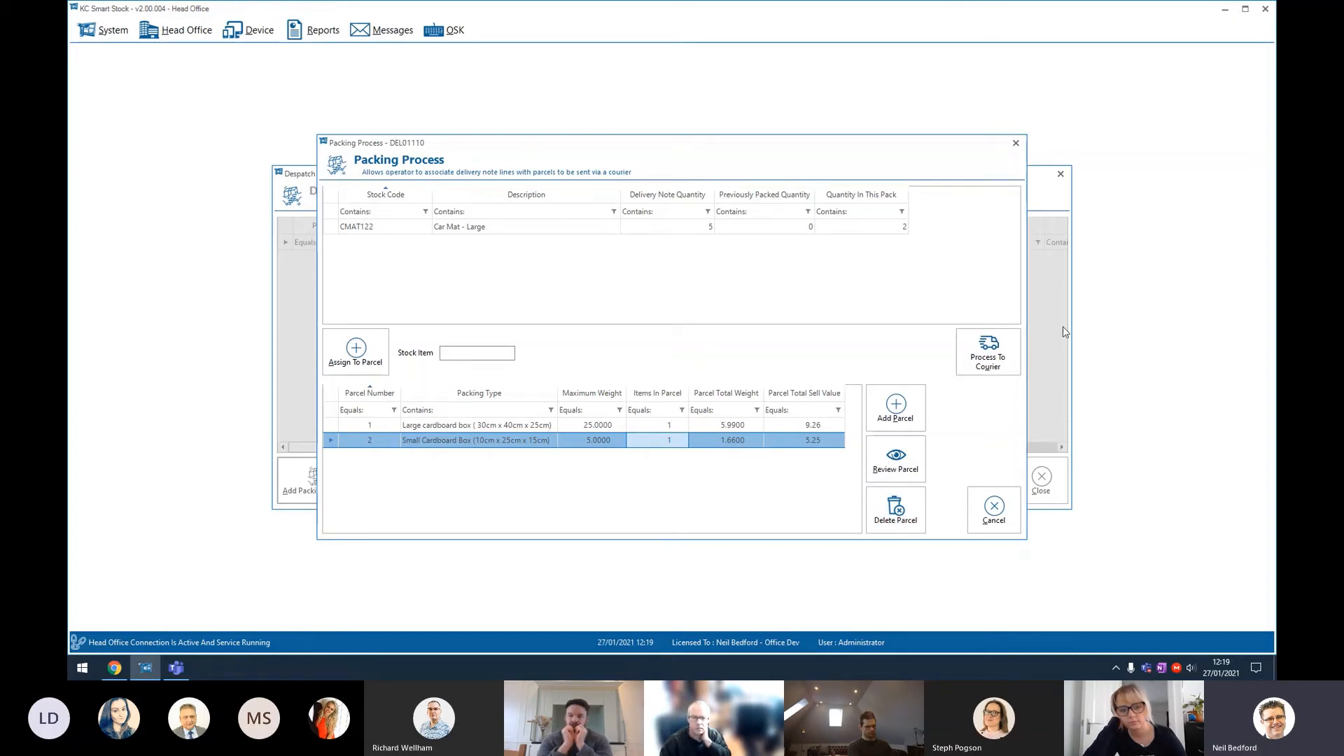
left_click(1004, 352)
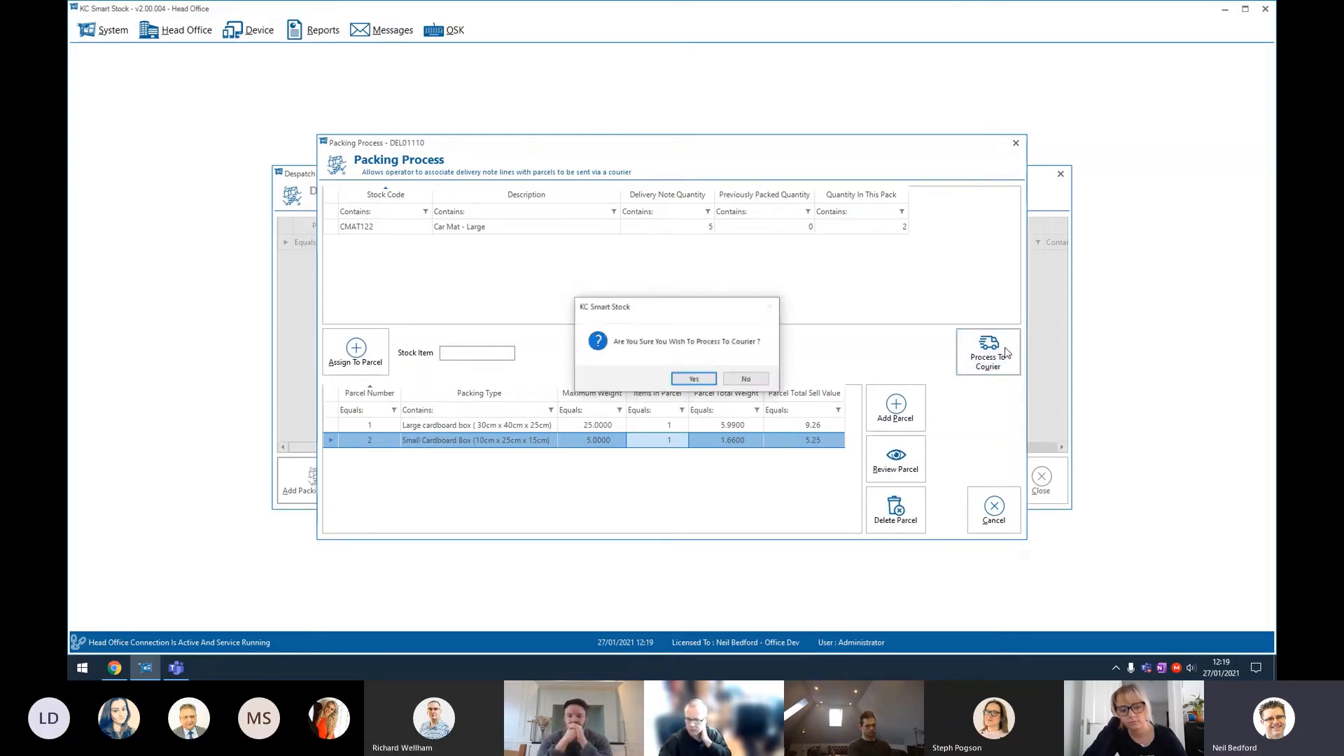
left_click(693, 380)
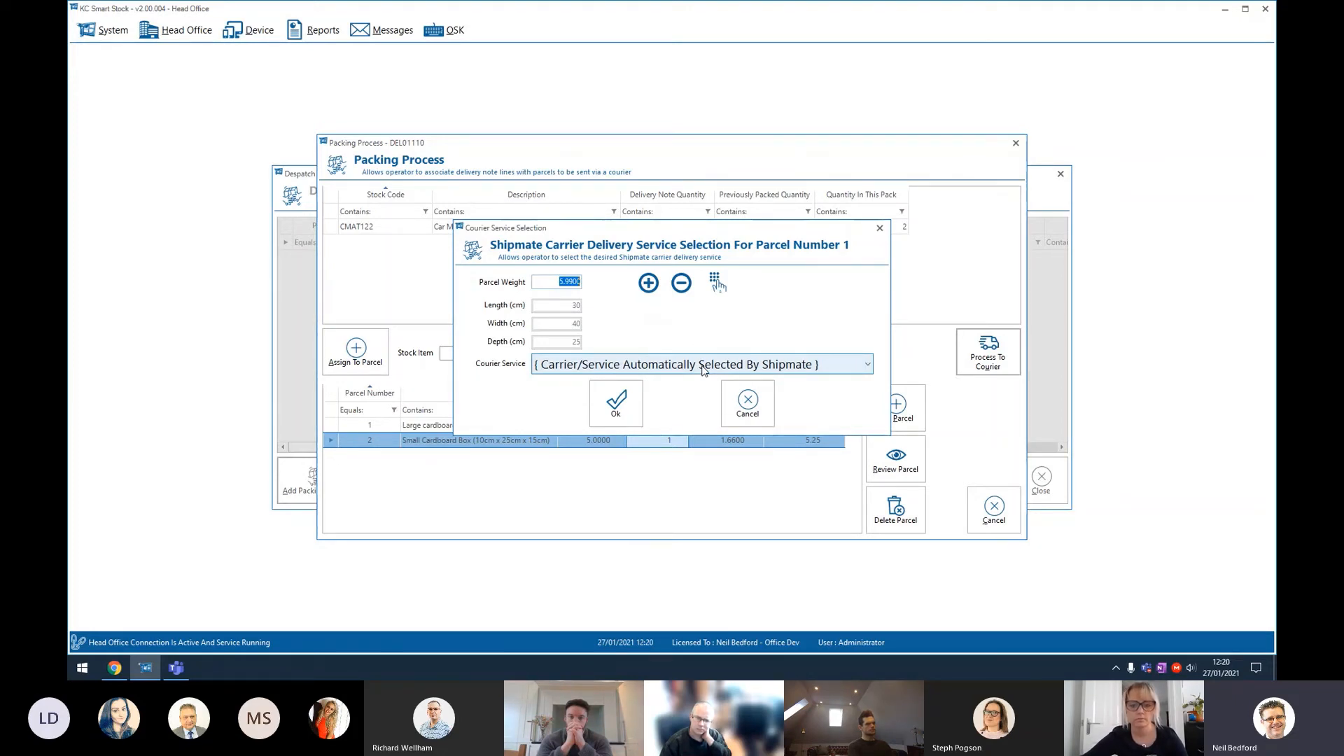
Step: Set parcel 1's weight to 4 and confirm it with the carrier service automatically selected by Shipmate
left_click(704, 365)
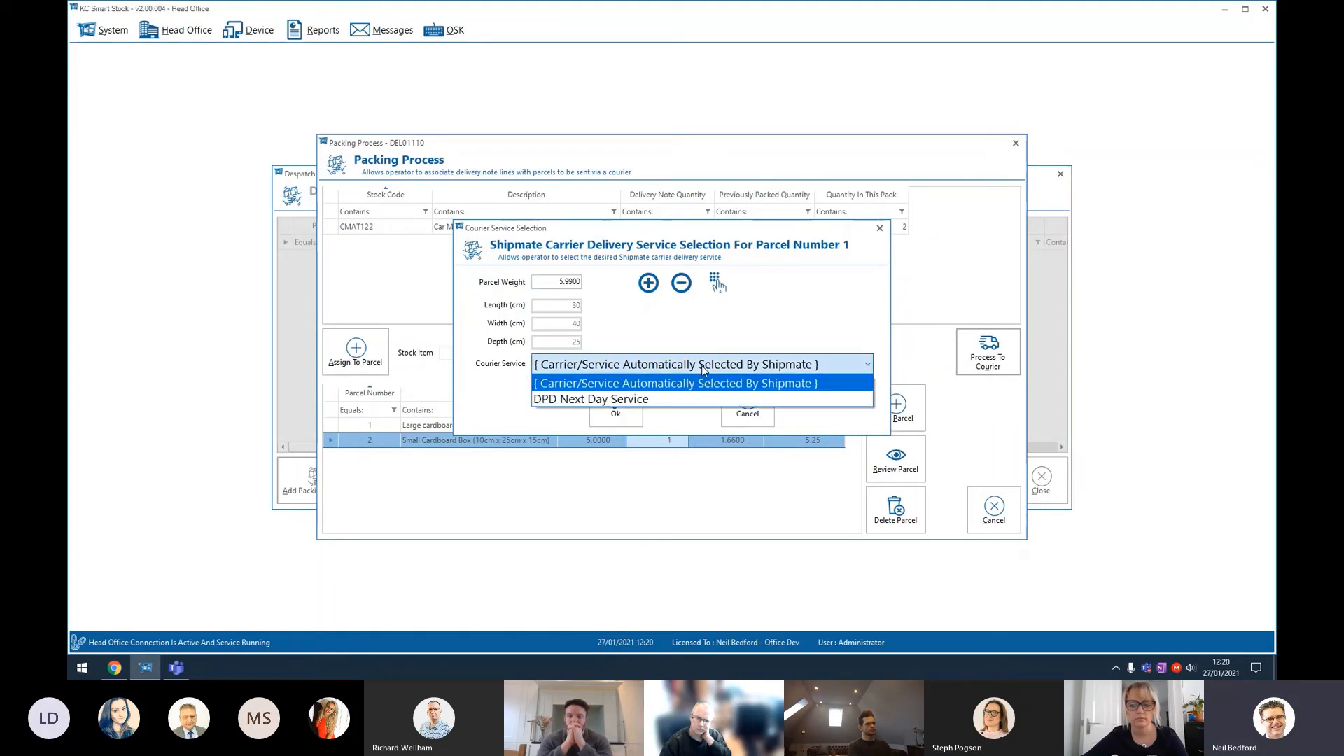
left_click(670, 383)
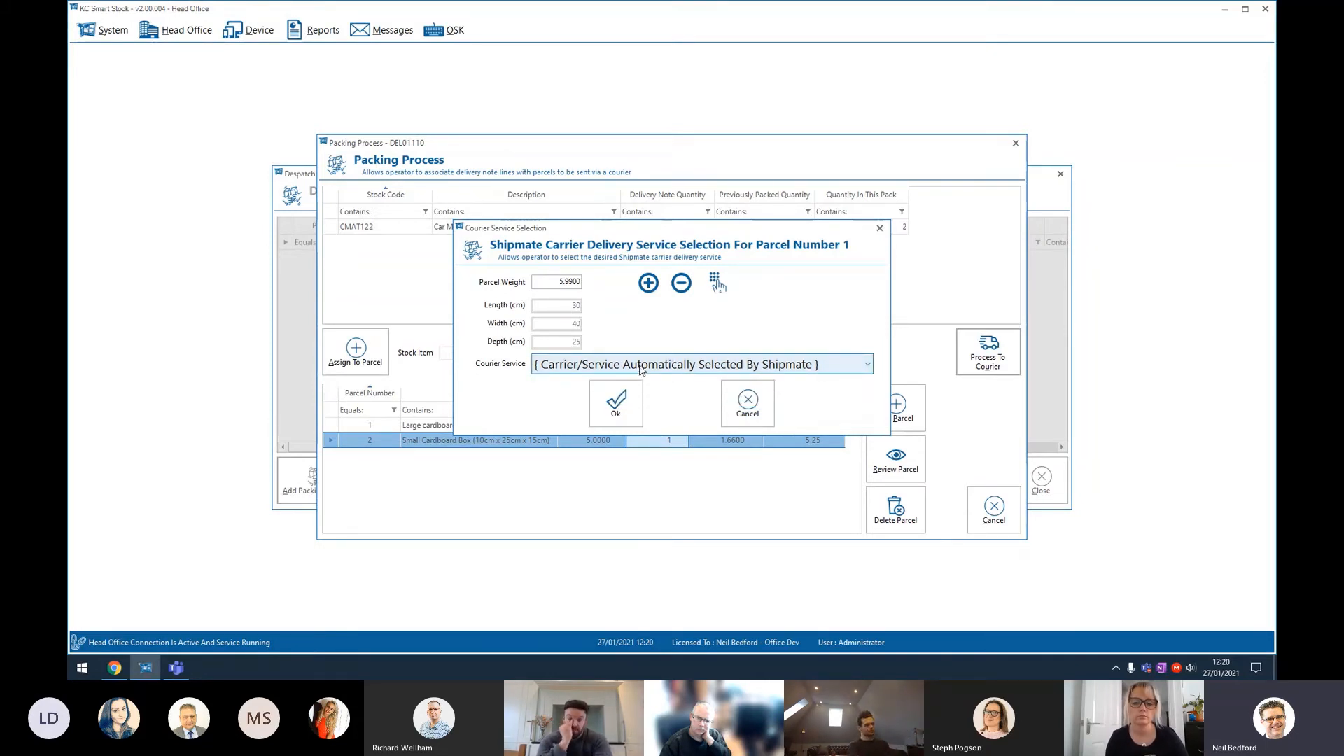
left_click(556, 281)
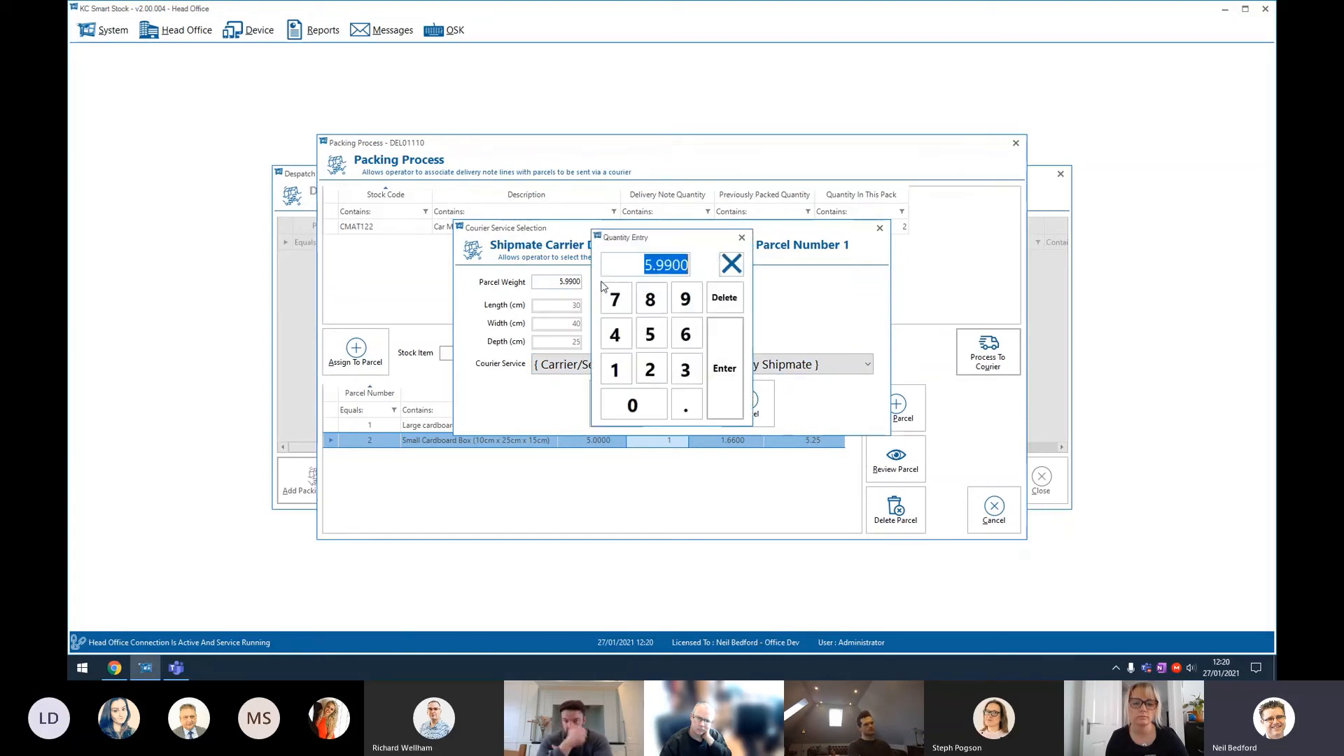
left_click(615, 335)
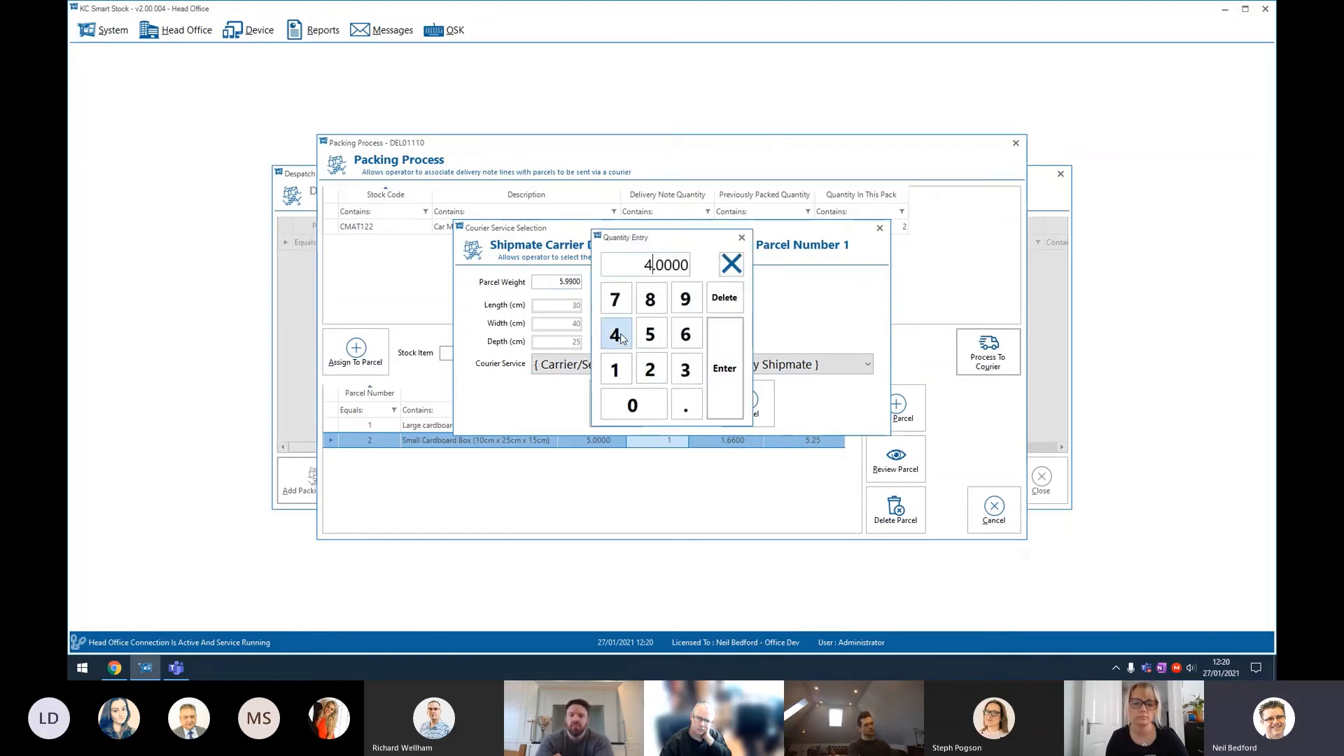
left_click(720, 379)
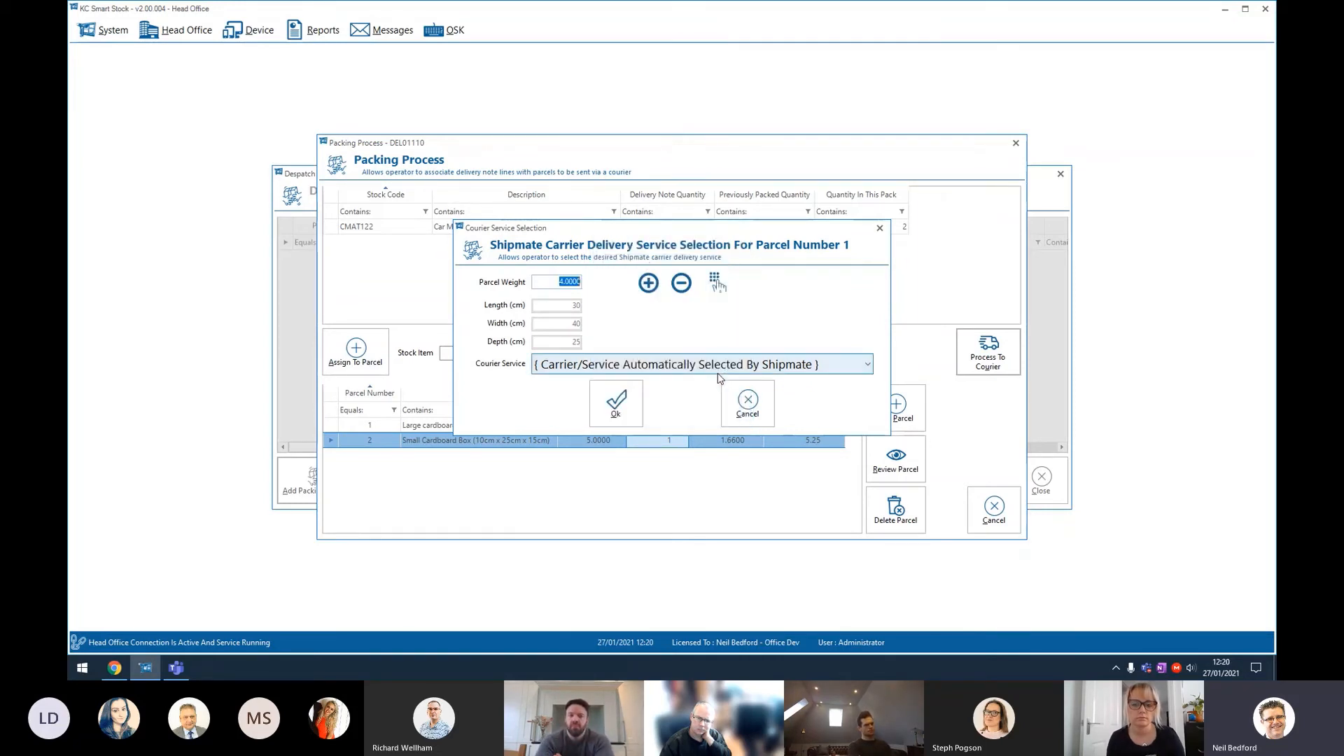
left_click(665, 371)
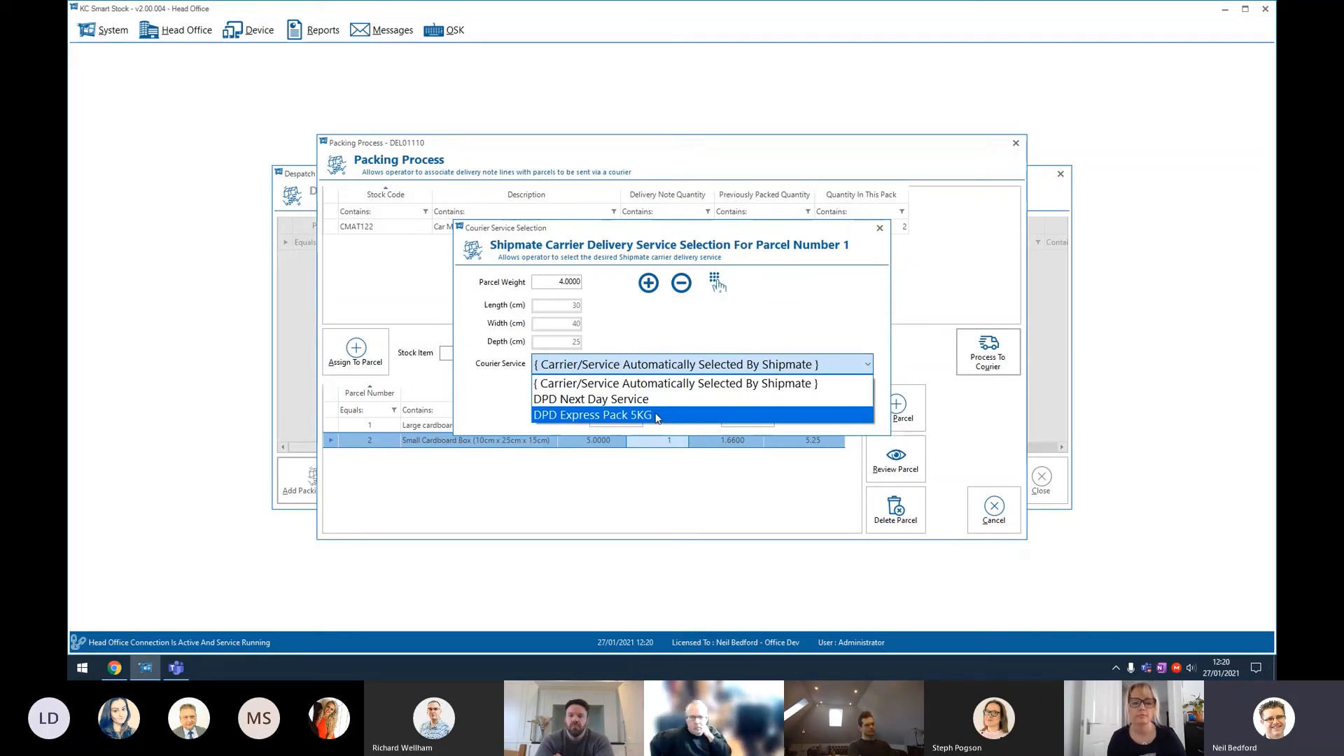
left_click(630, 385)
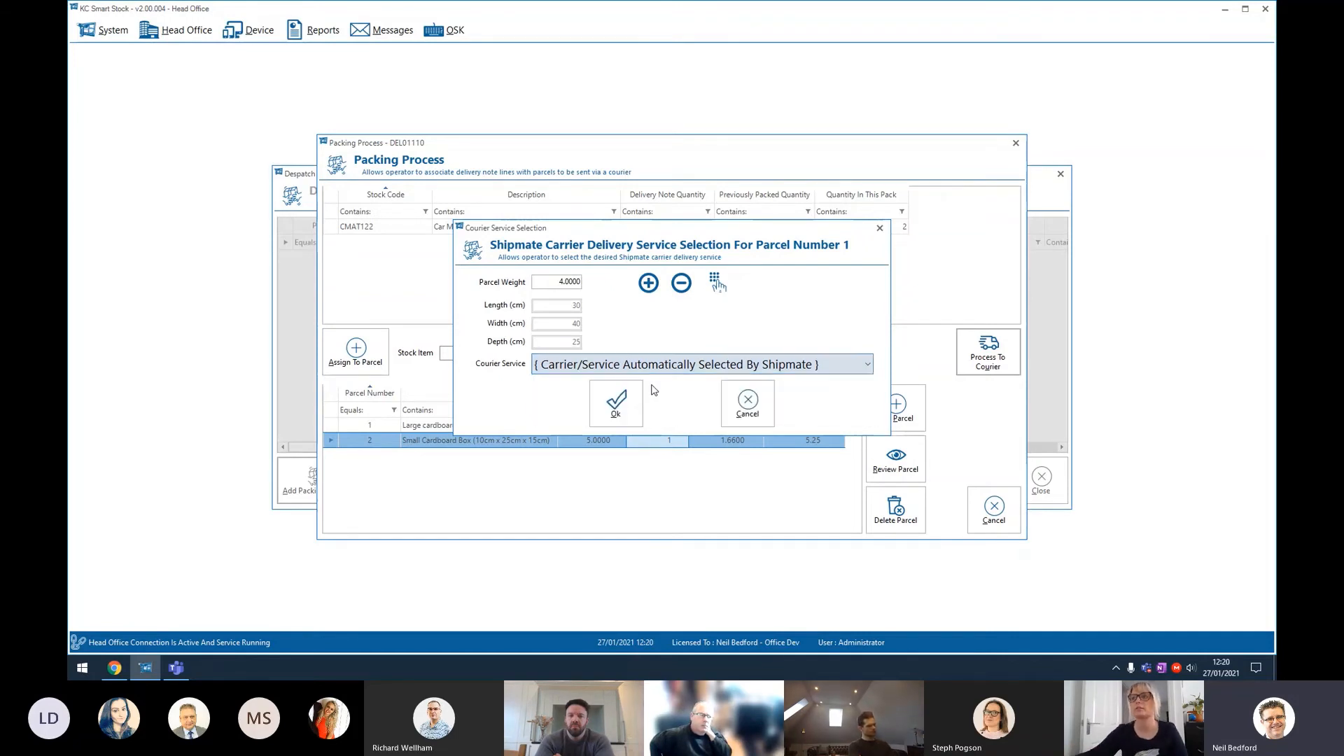
left_click(623, 409)
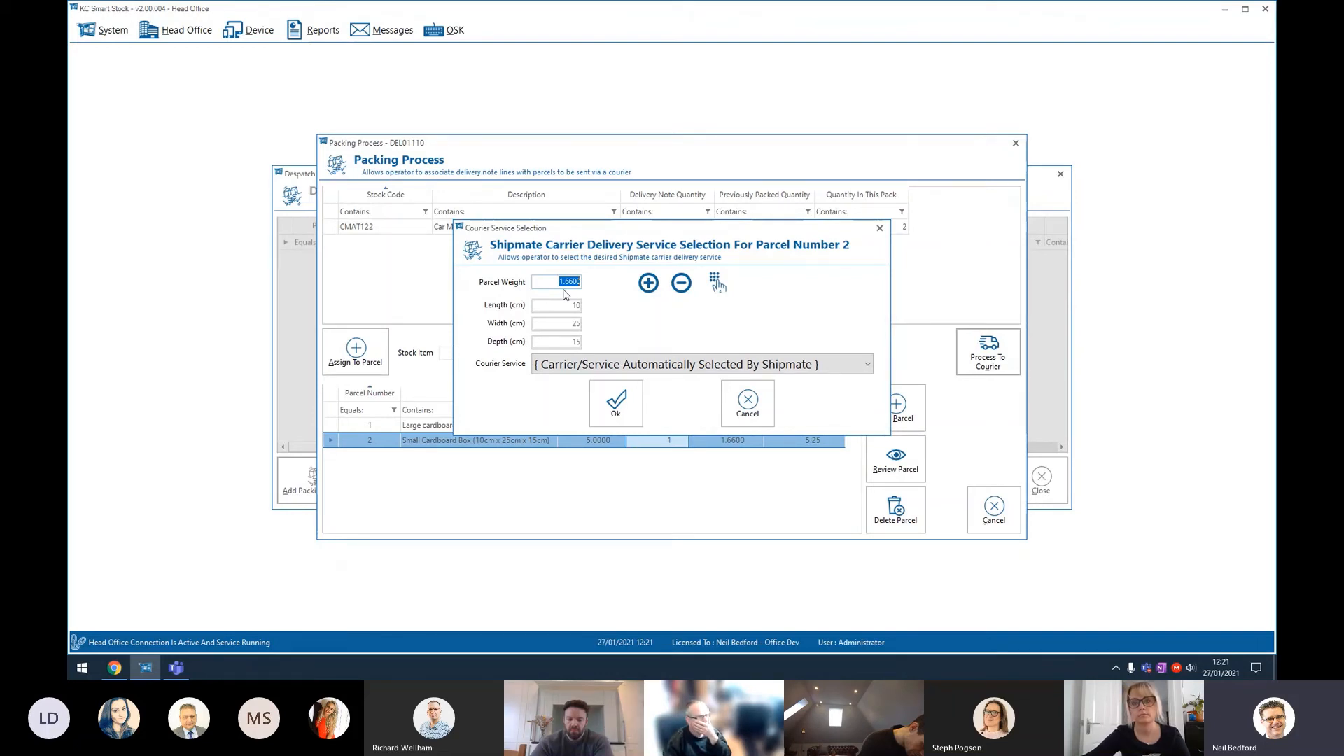
Step: Confirm parcel 2 with the carrier service automatically selected by Shipmate
left_click(636, 365)
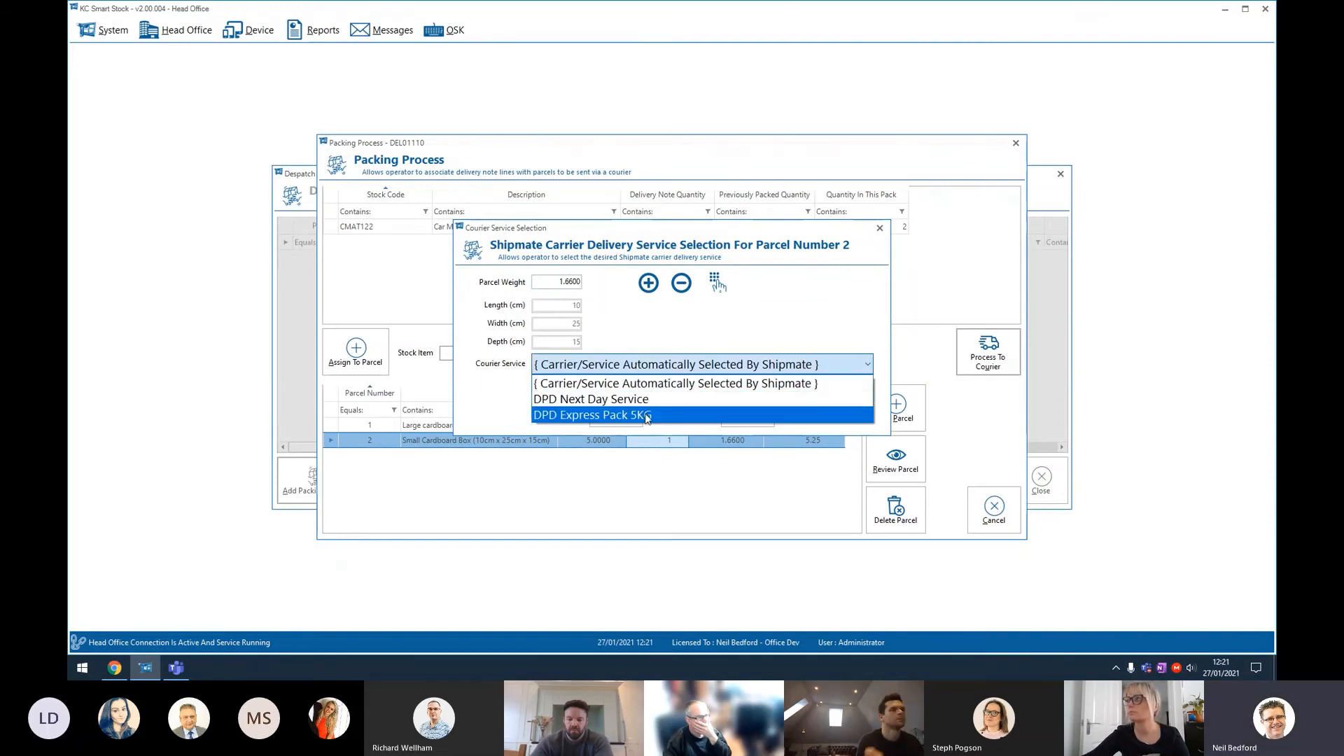
left_click(651, 383)
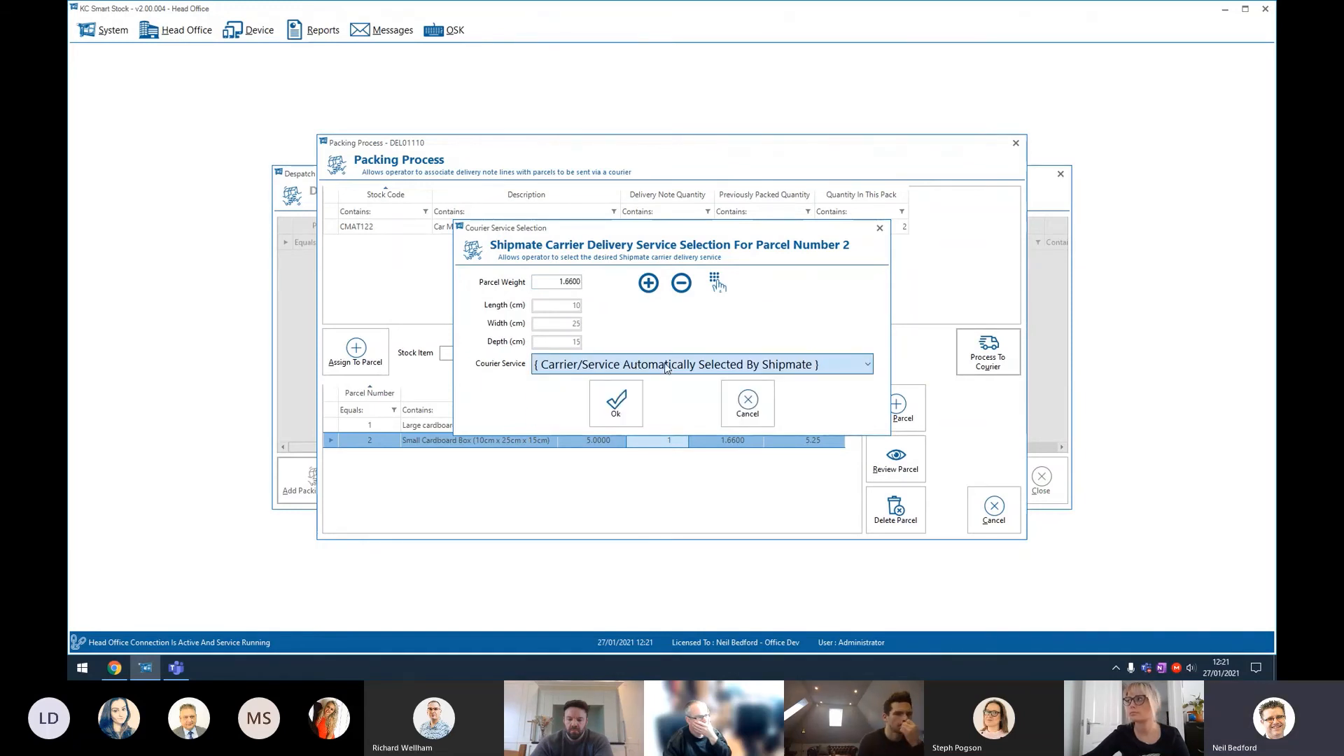
left_click(618, 413)
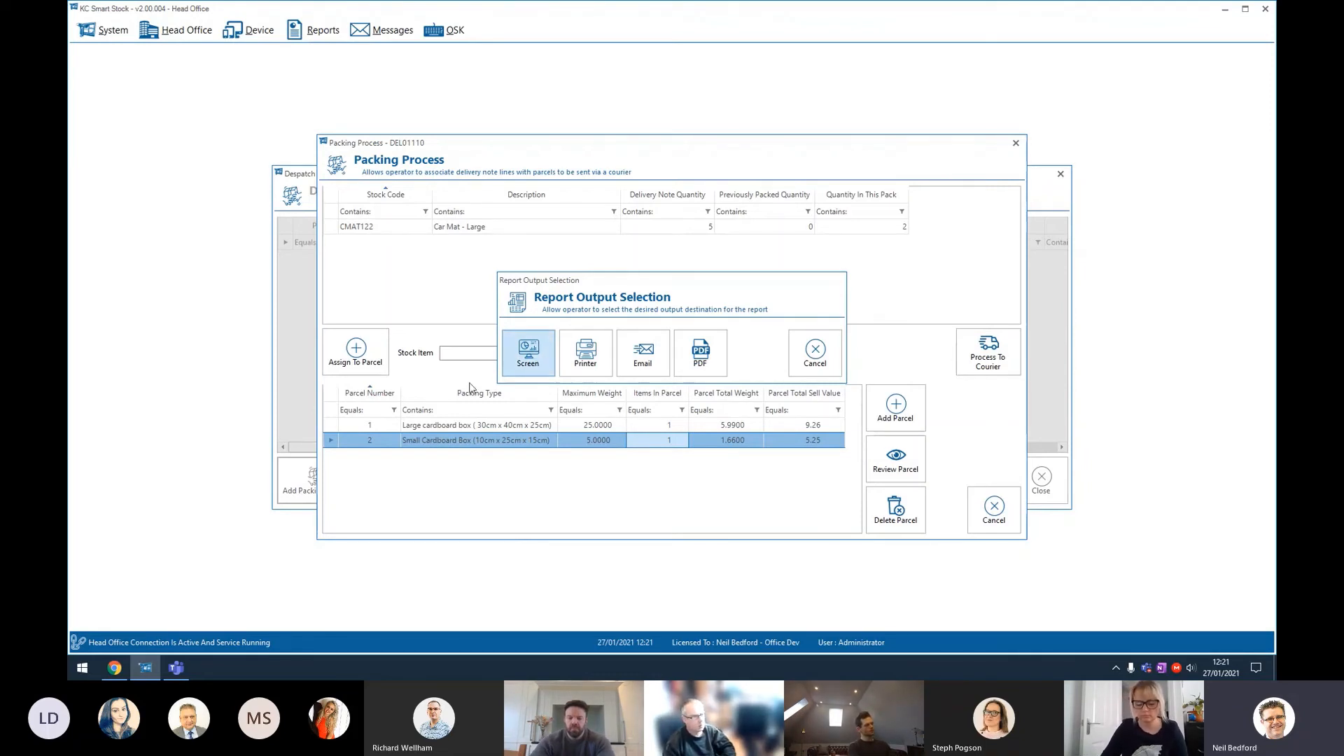
Step: Preview the packing notes on screen, page through to parcel 2, and close the preview
left_click(526, 354)
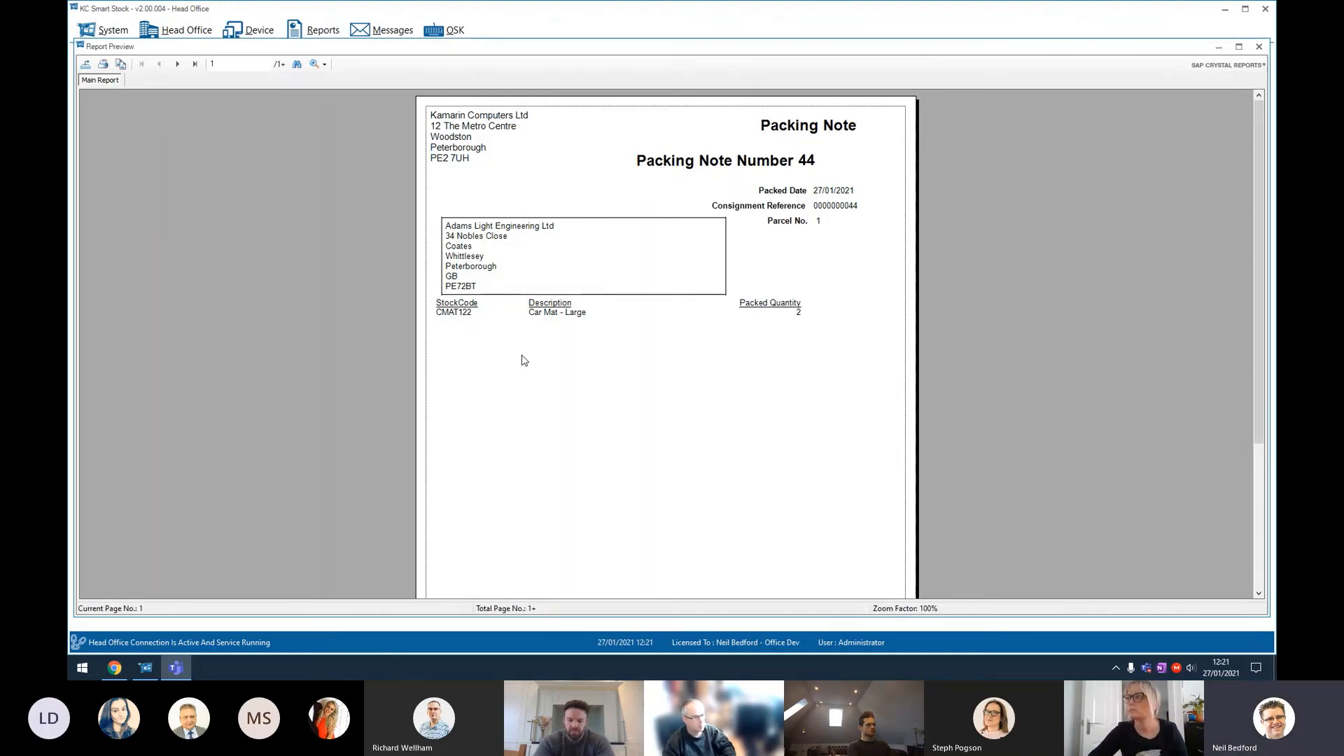
left_click(177, 64)
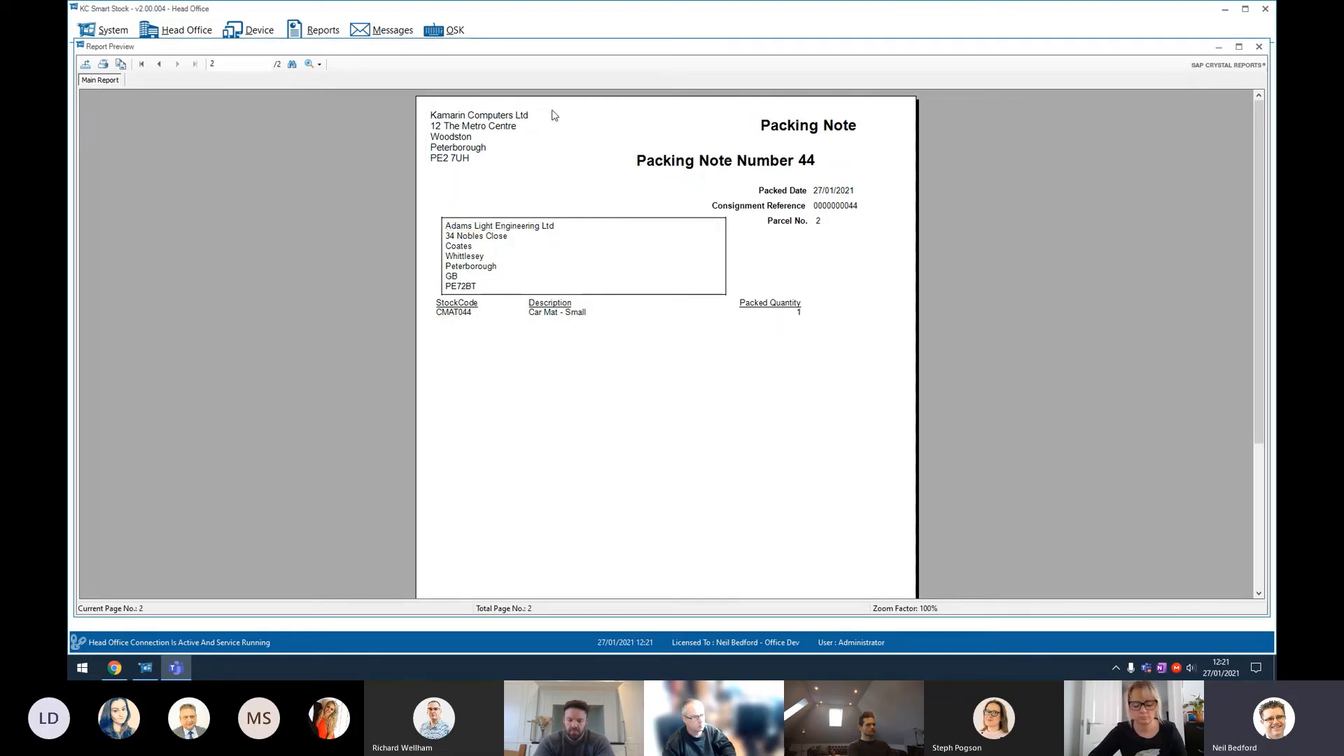
left_click(1260, 46)
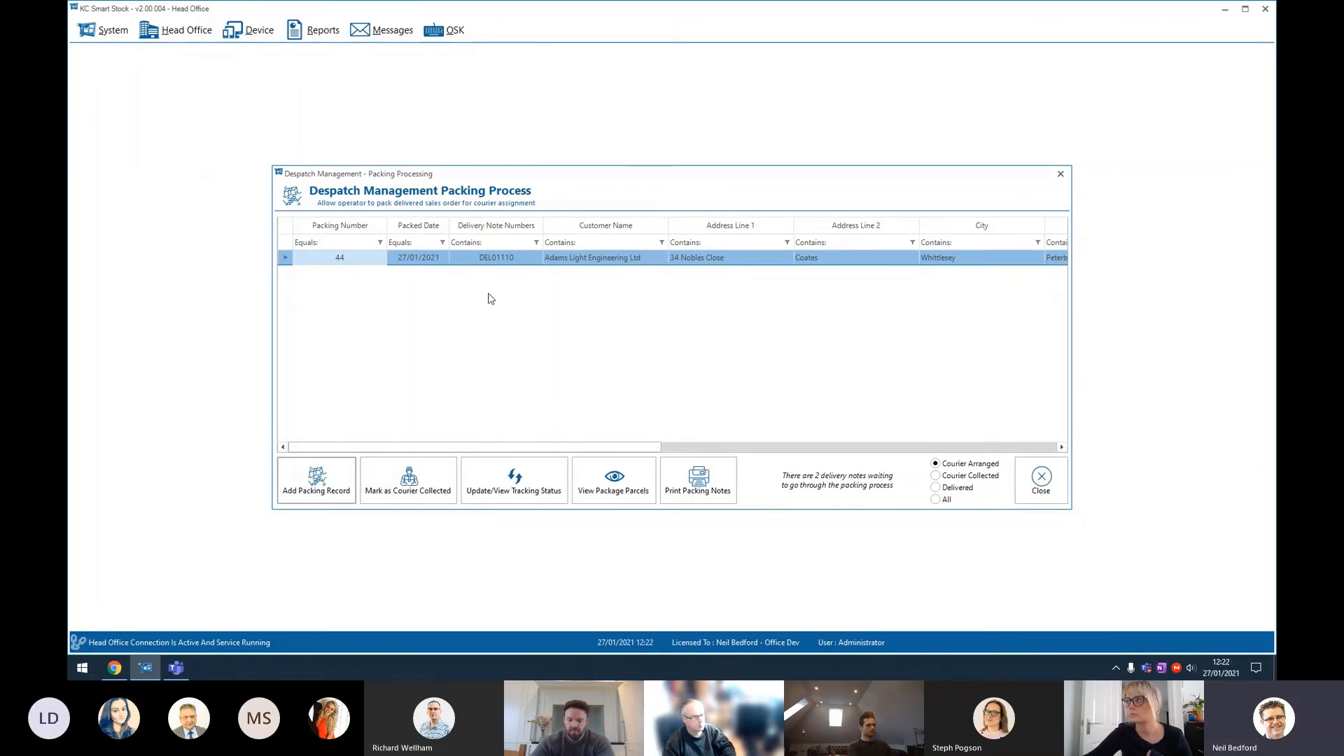
Step: Open the packing tracking status view for packing 44 and close it
left_click(515, 487)
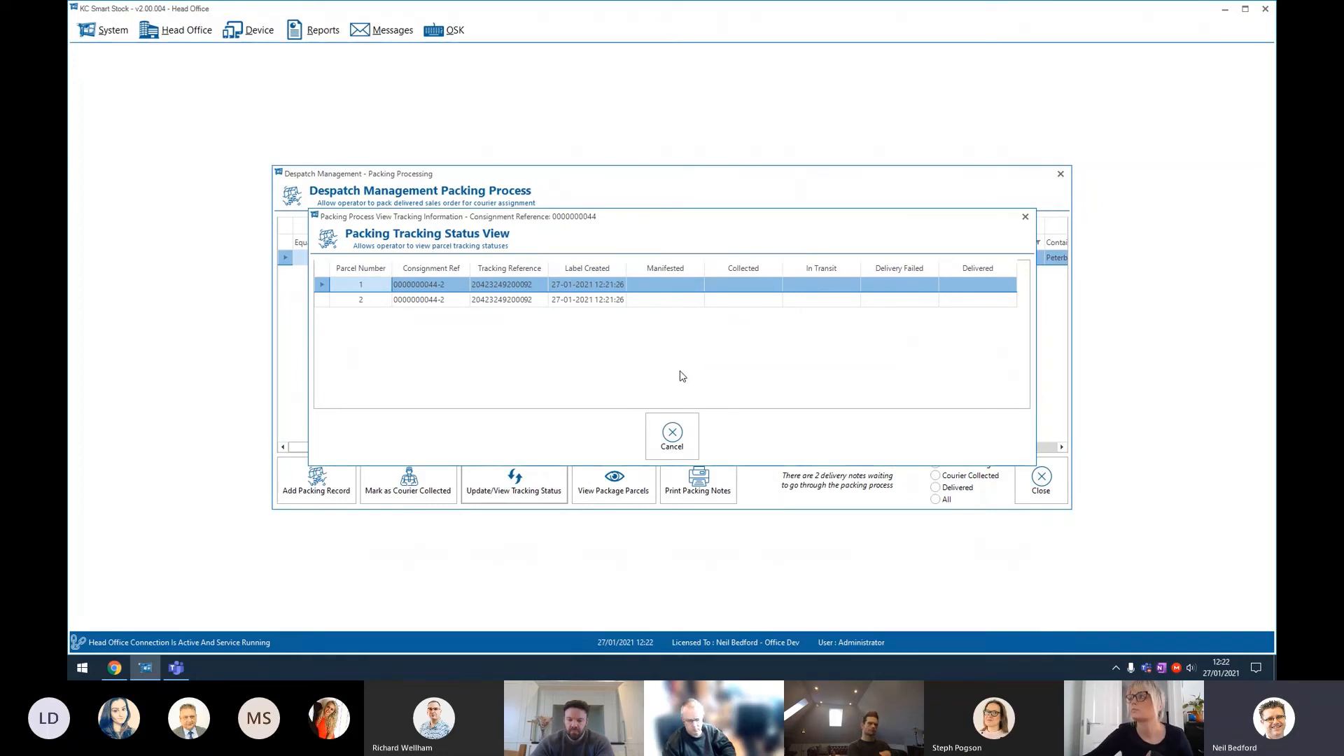
left_click(684, 420)
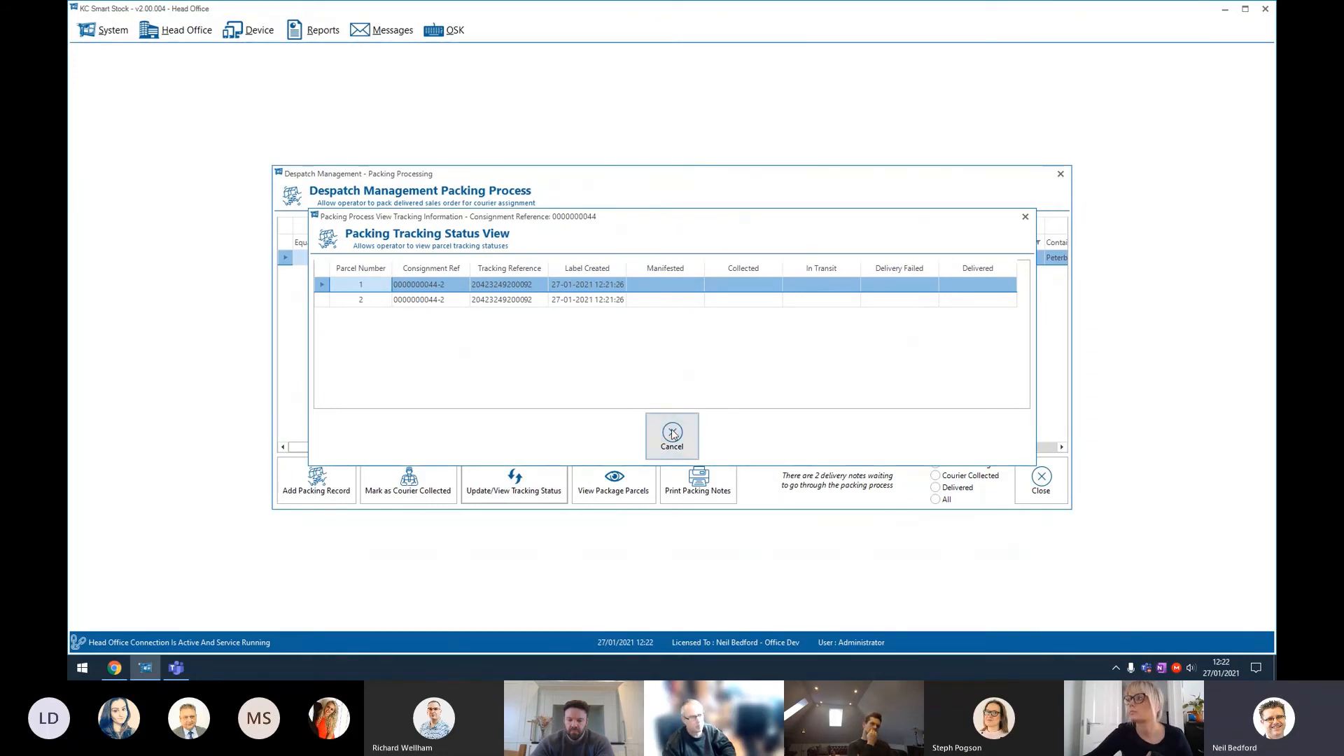
left_click(534, 484)
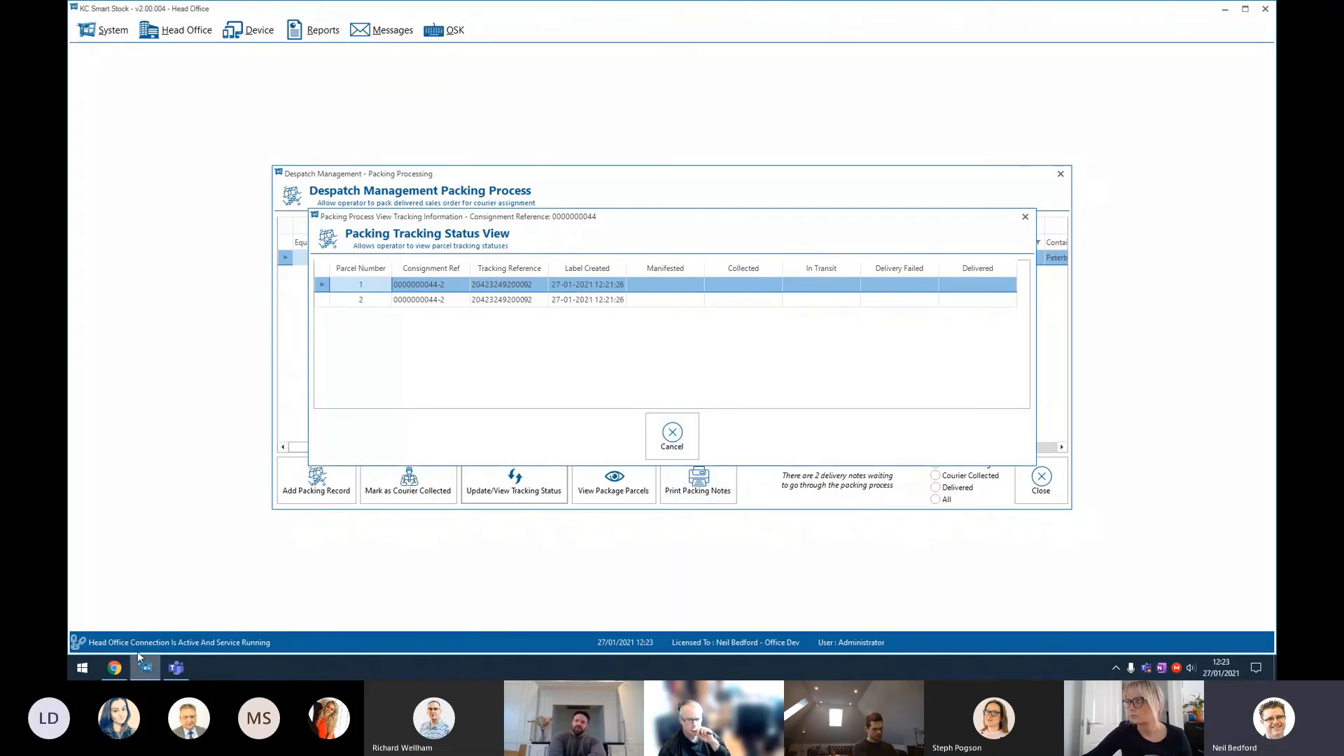
left_click(114, 667)
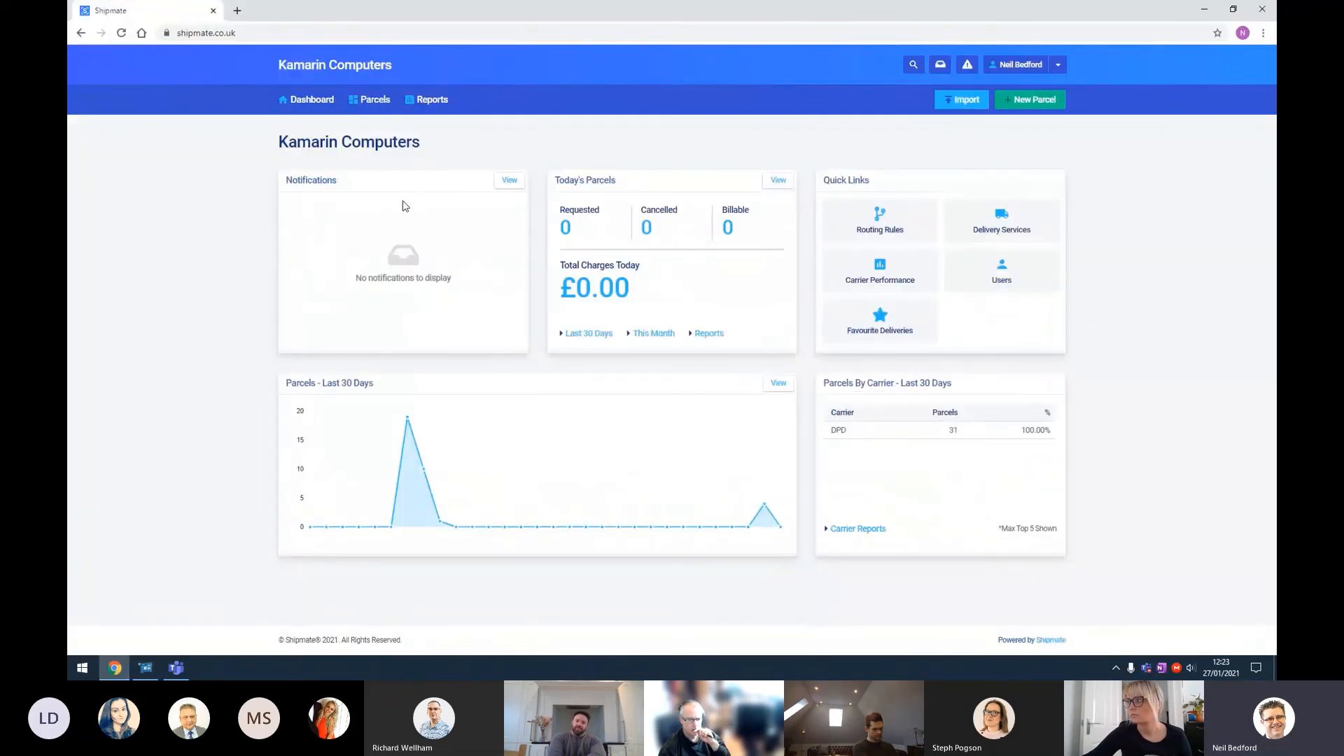
left_click(375, 105)
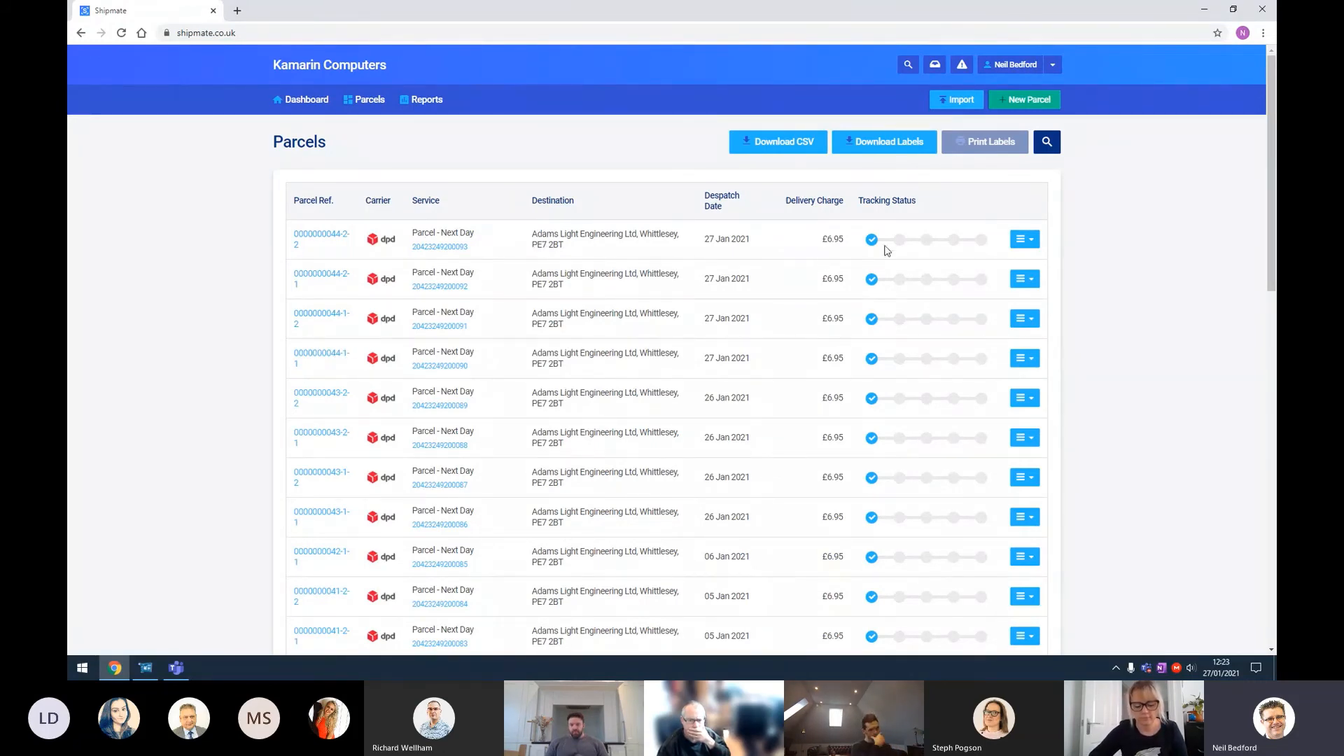
mouse_move(875, 244)
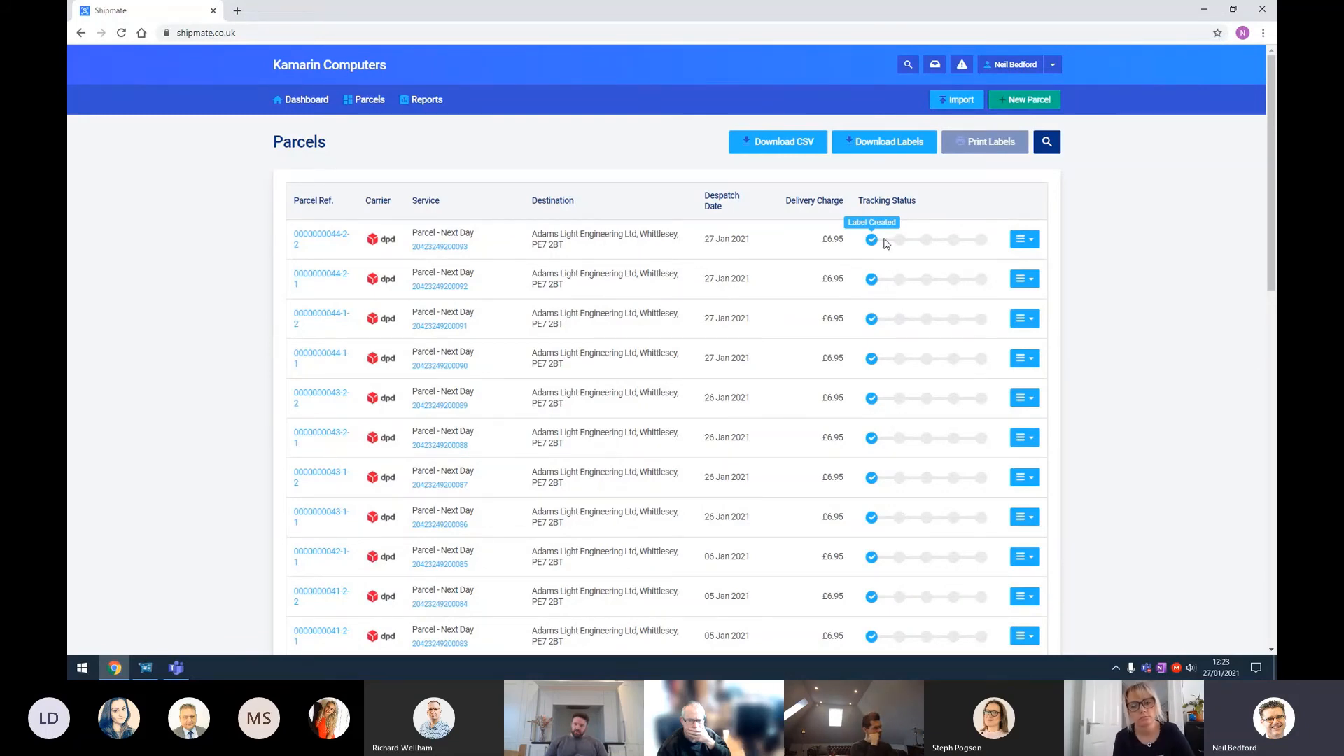
left_click(318, 238)
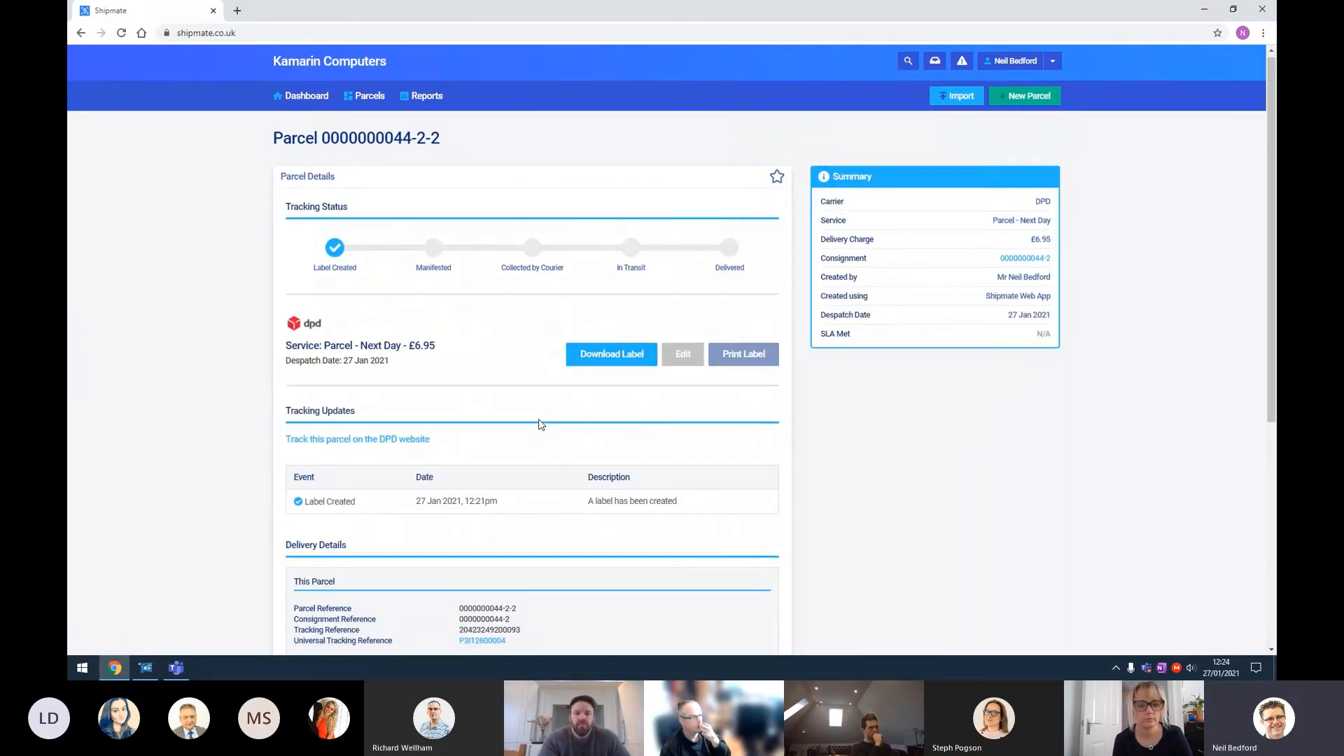
scroll(539, 420, "down", 5)
scroll(539, 423, "up", 3)
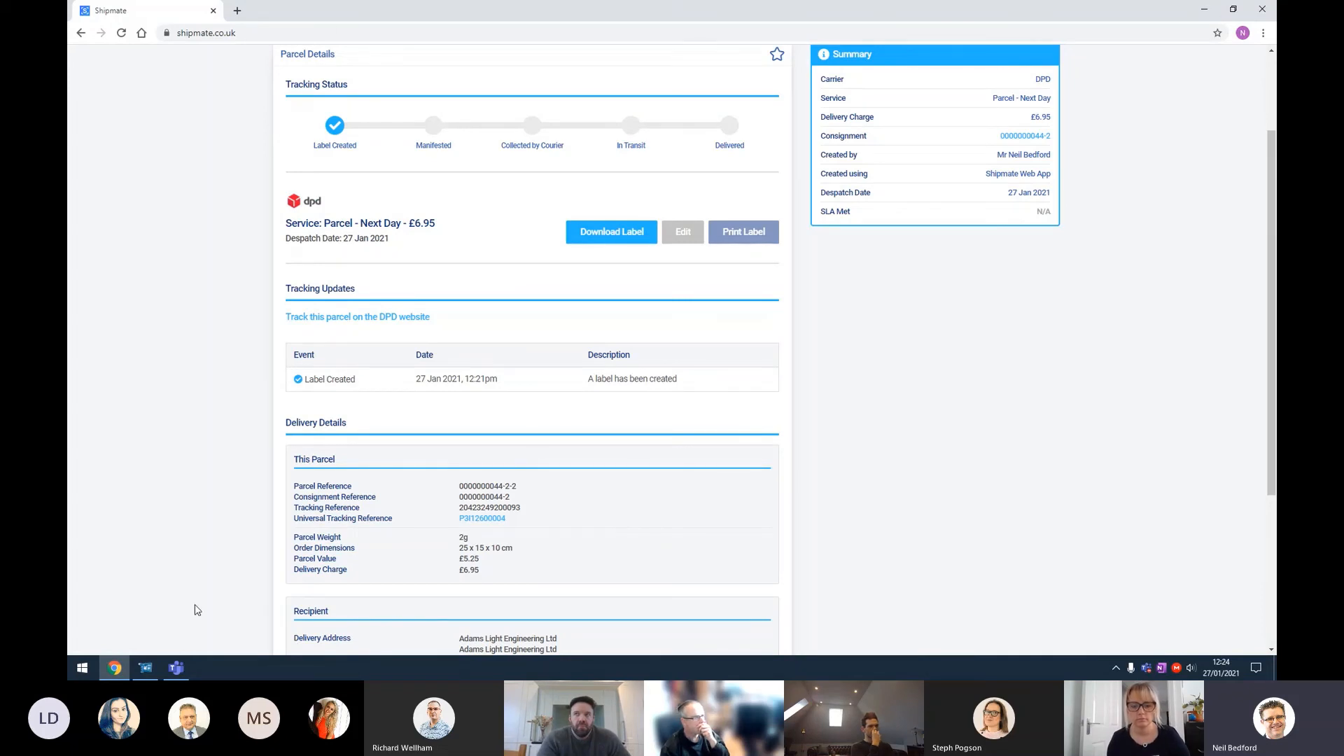
Step: Return to KC Smart Stock and open the package parcels view for packing 44
left_click(150, 676)
left_click(674, 435)
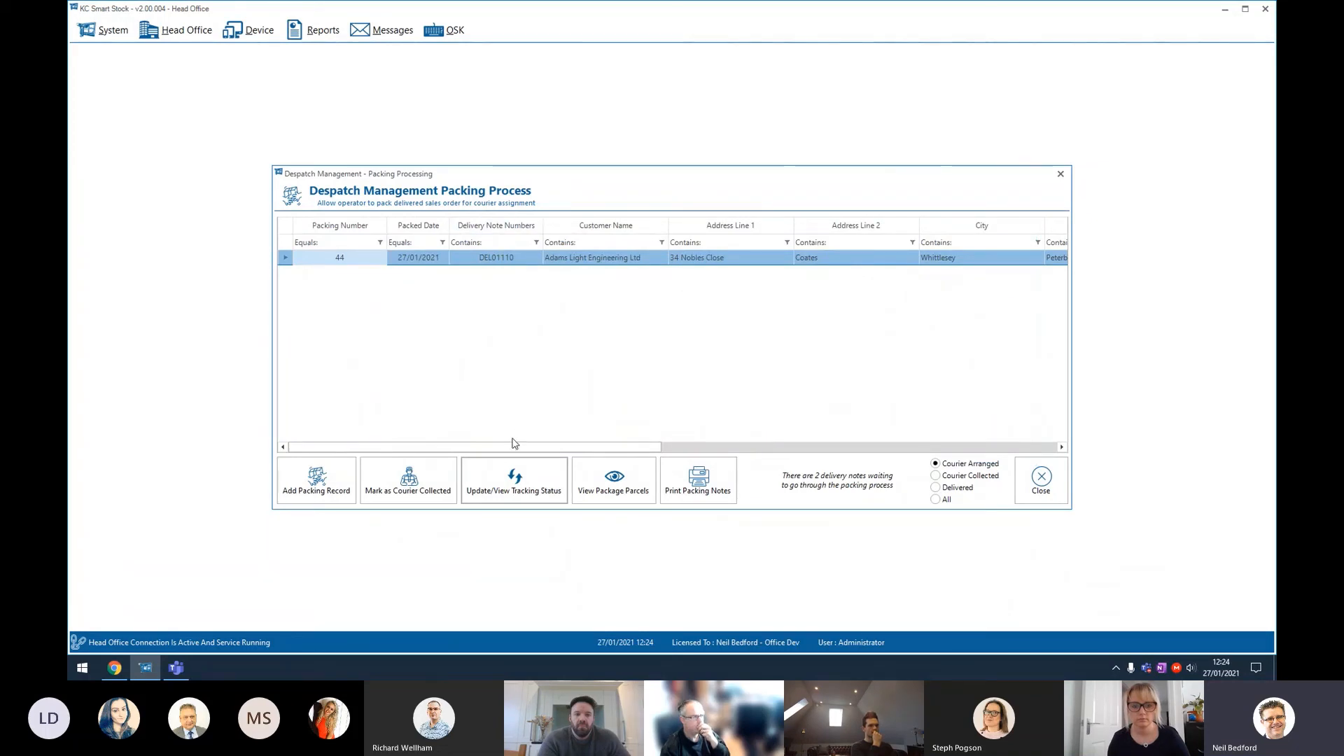
left_click_drag(515, 447, 479, 455)
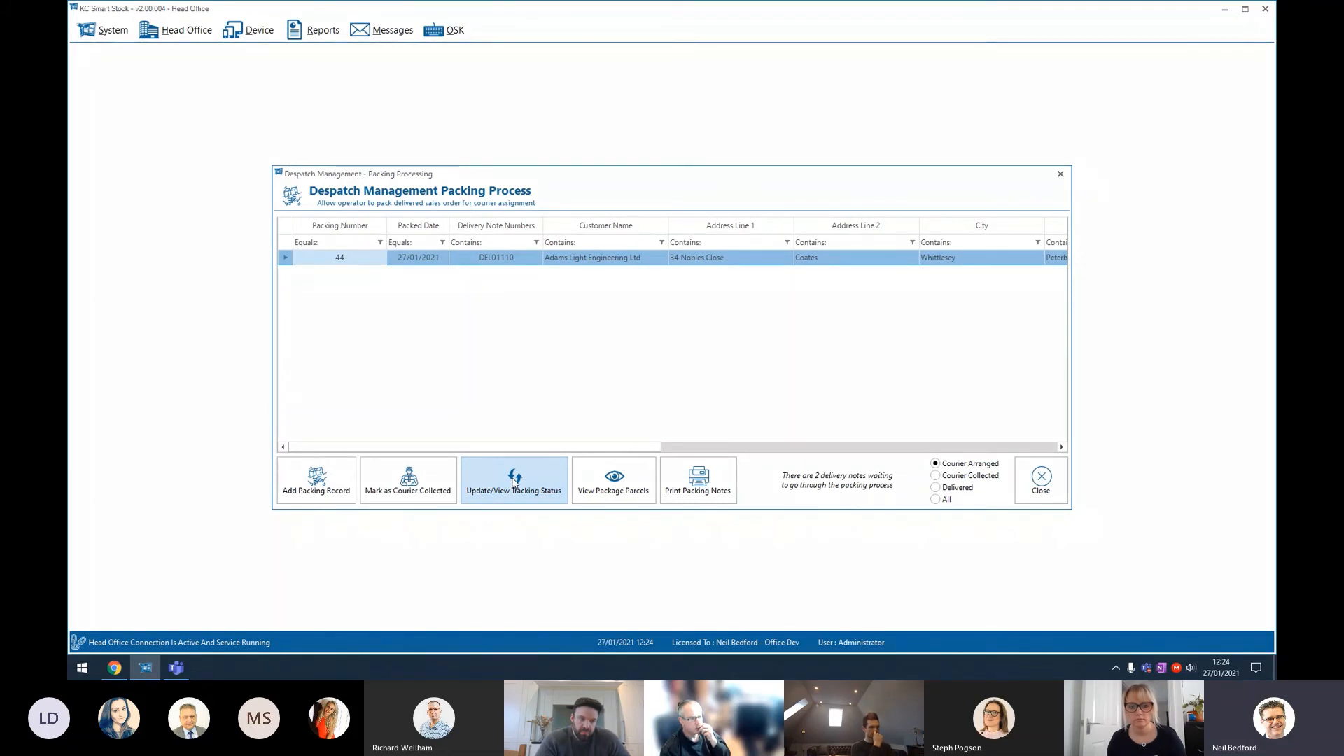
left_click(625, 489)
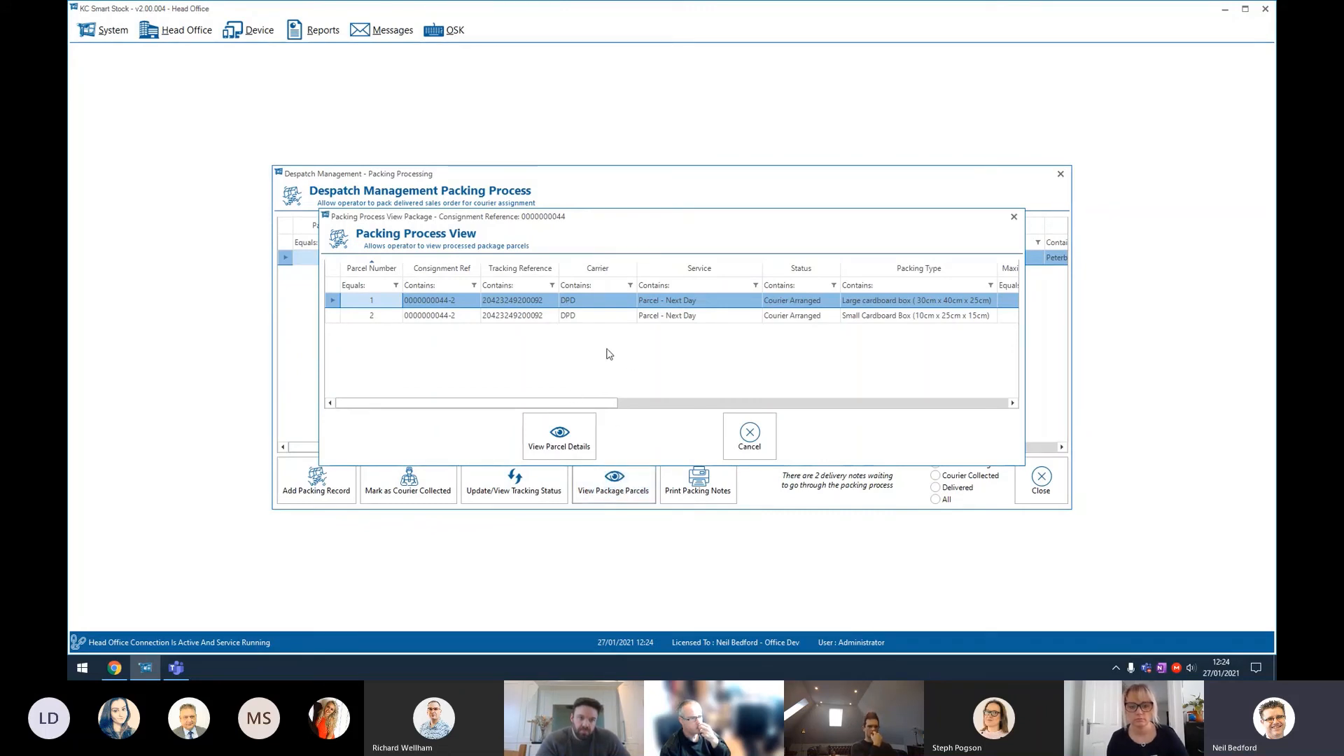
left_click_drag(576, 403, 530, 390)
left_click(700, 302)
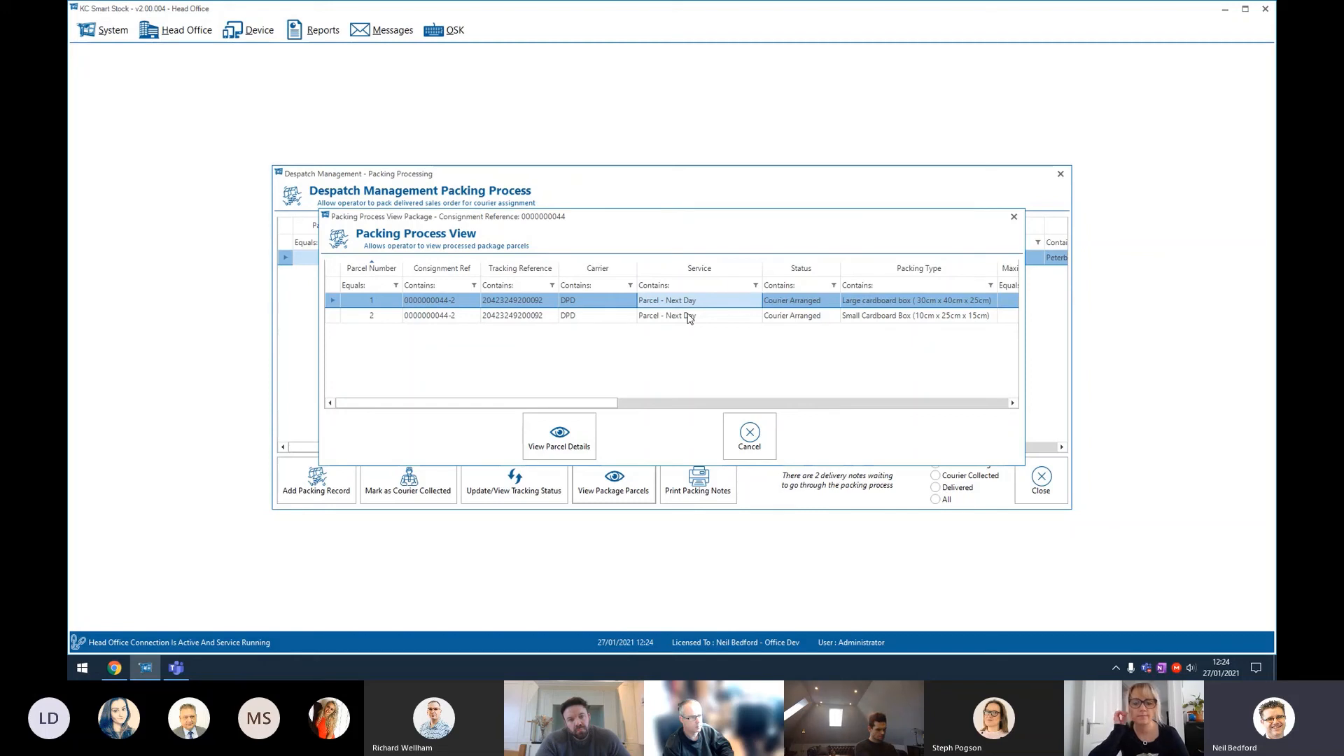
Step: Review parcel 1's details, select parcel 2, and close the packing process view
left_click(572, 440)
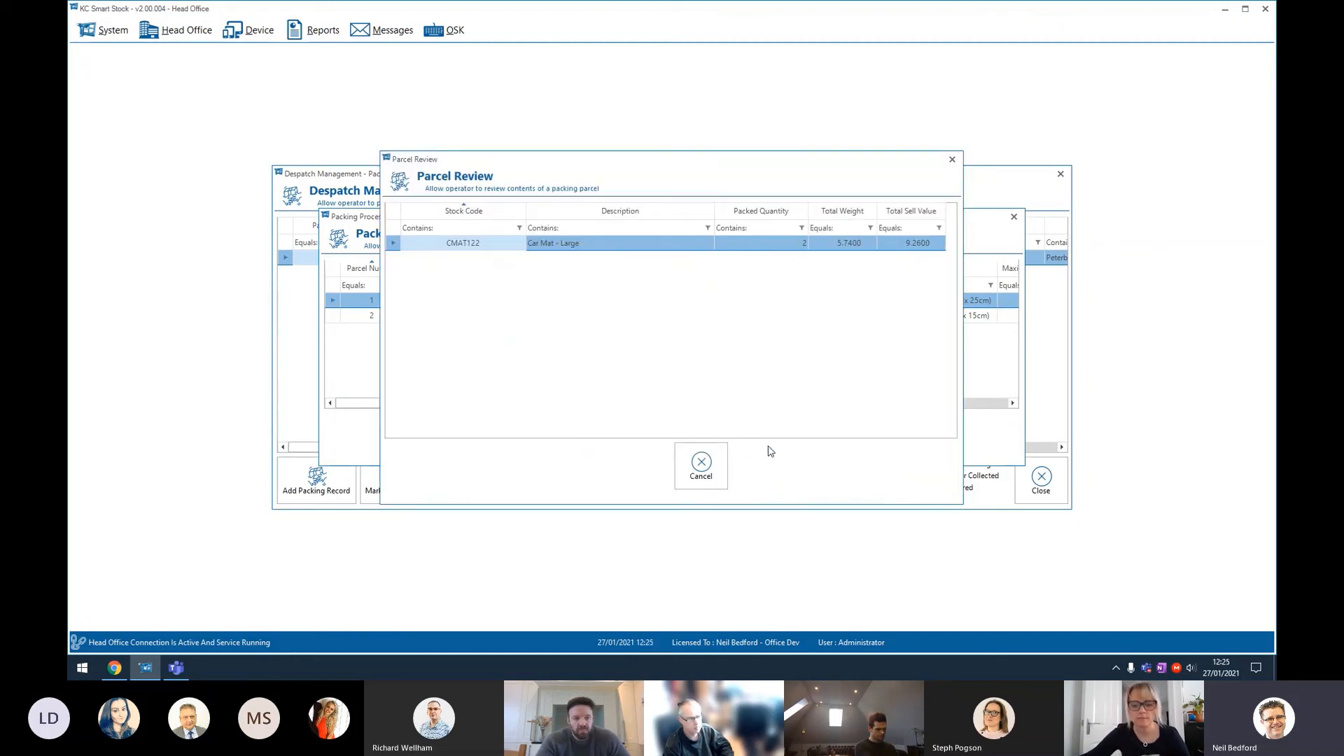
left_click(696, 474)
left_click(578, 315)
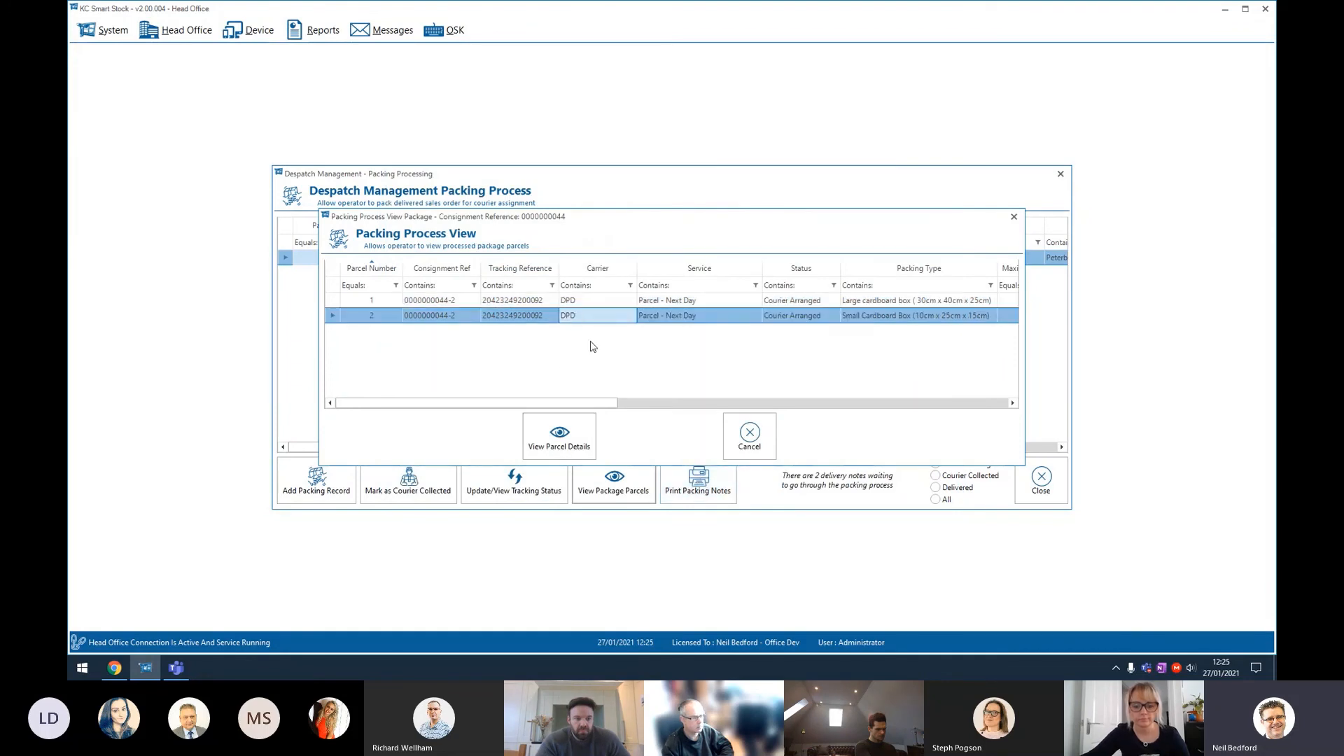
left_click(773, 434)
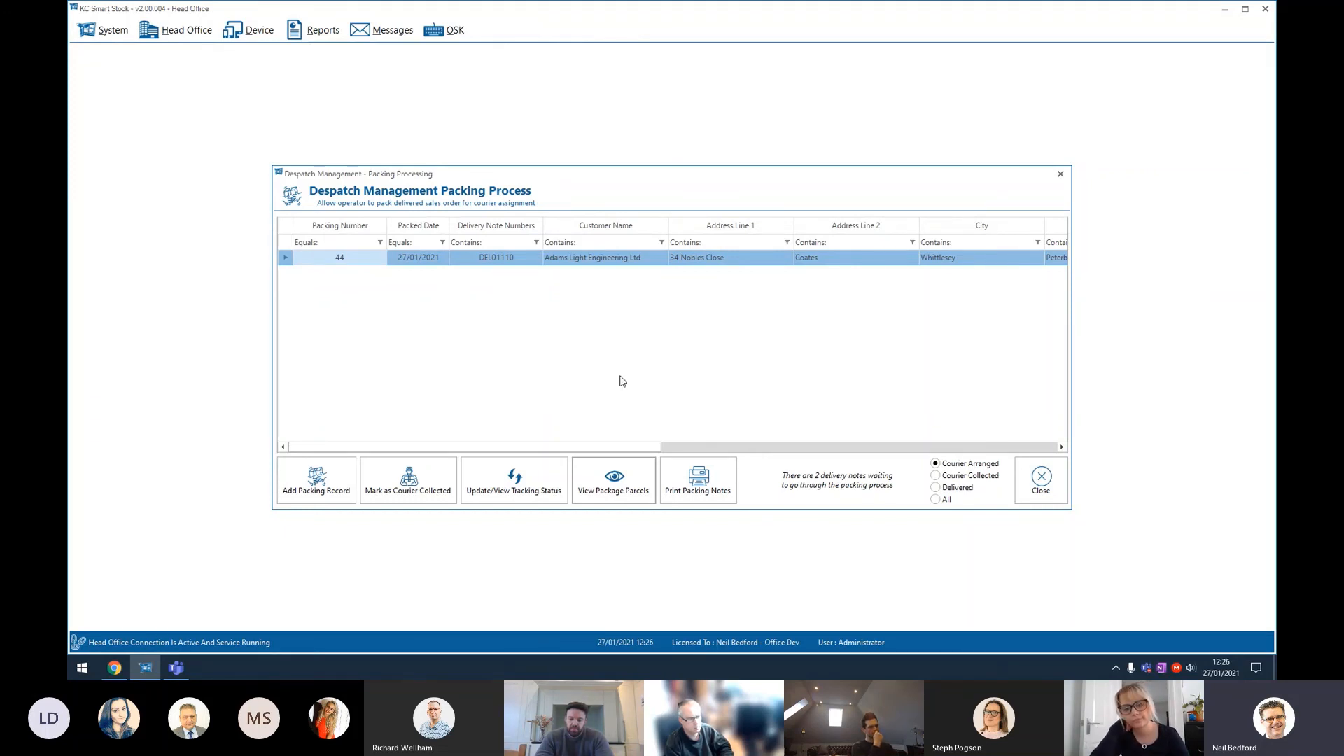
Step: Close despatch management and open the Control Centre to view its despatch panels, then close it
left_click(1035, 491)
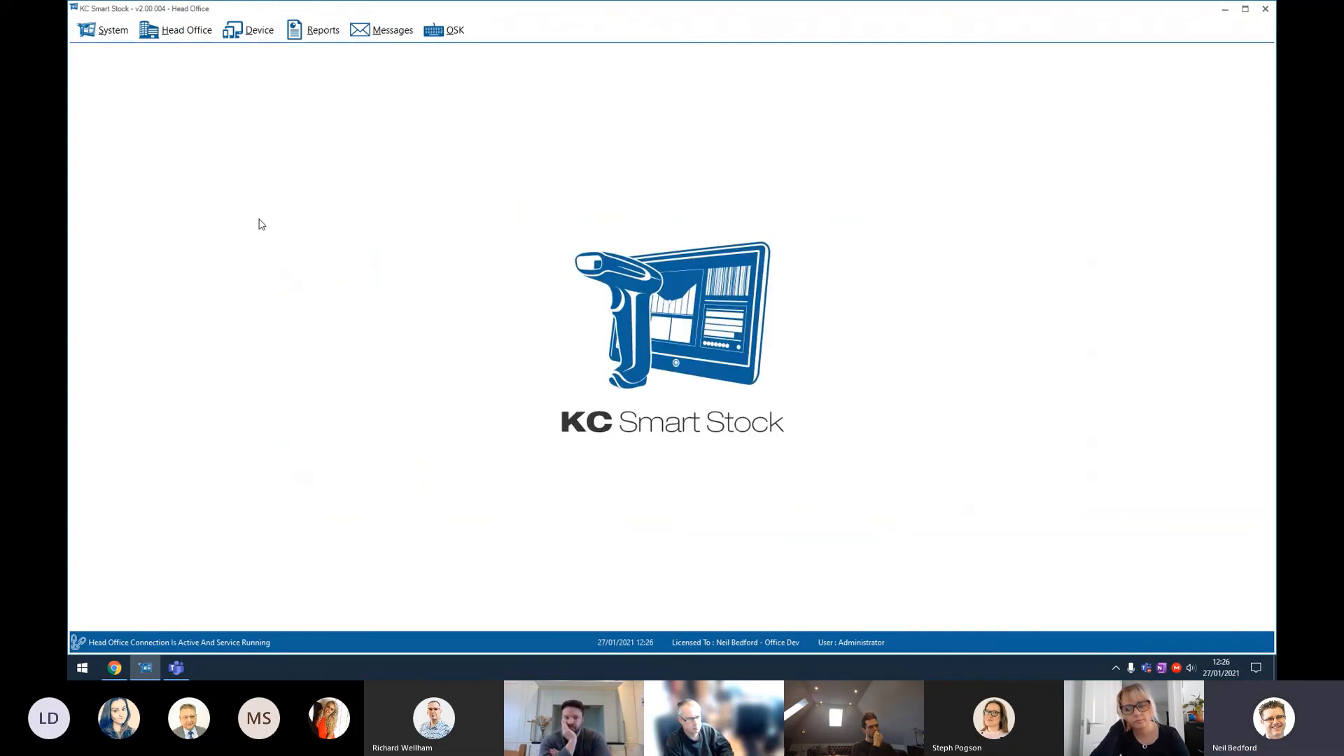
left_click(180, 43)
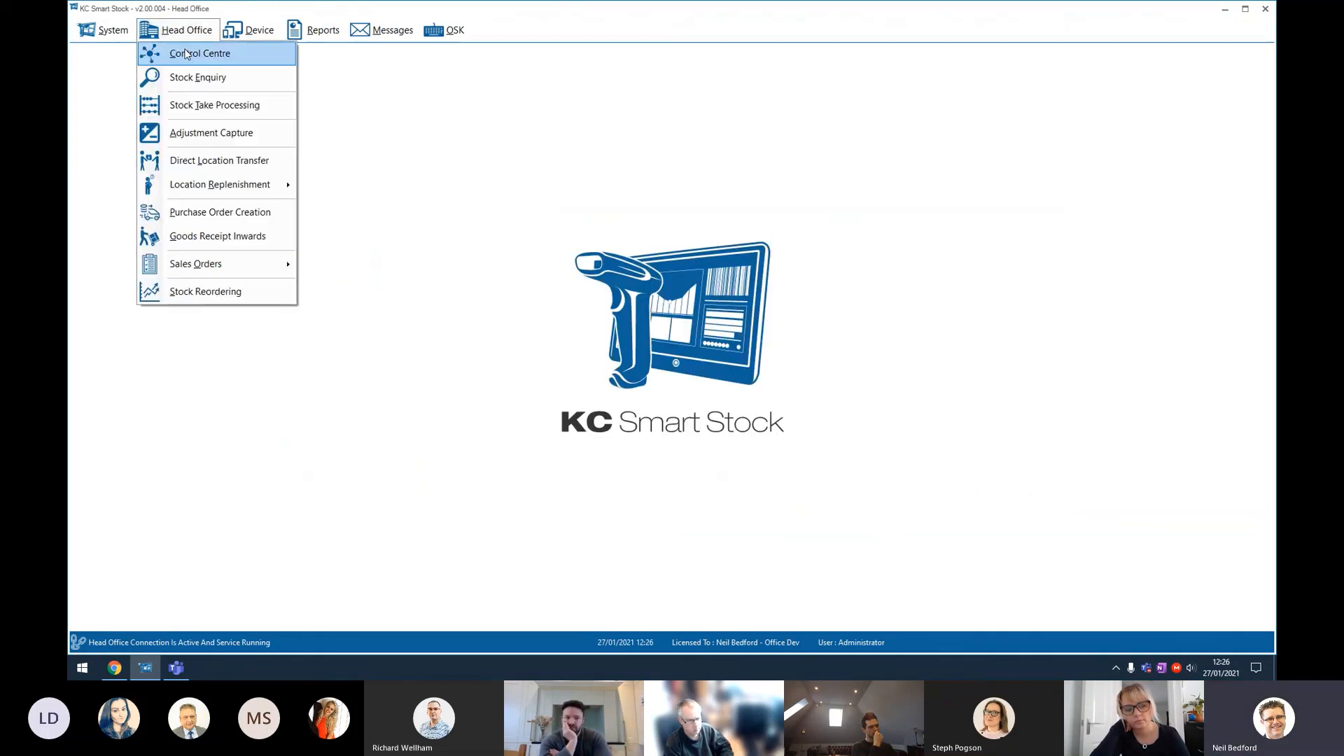
left_click(190, 56)
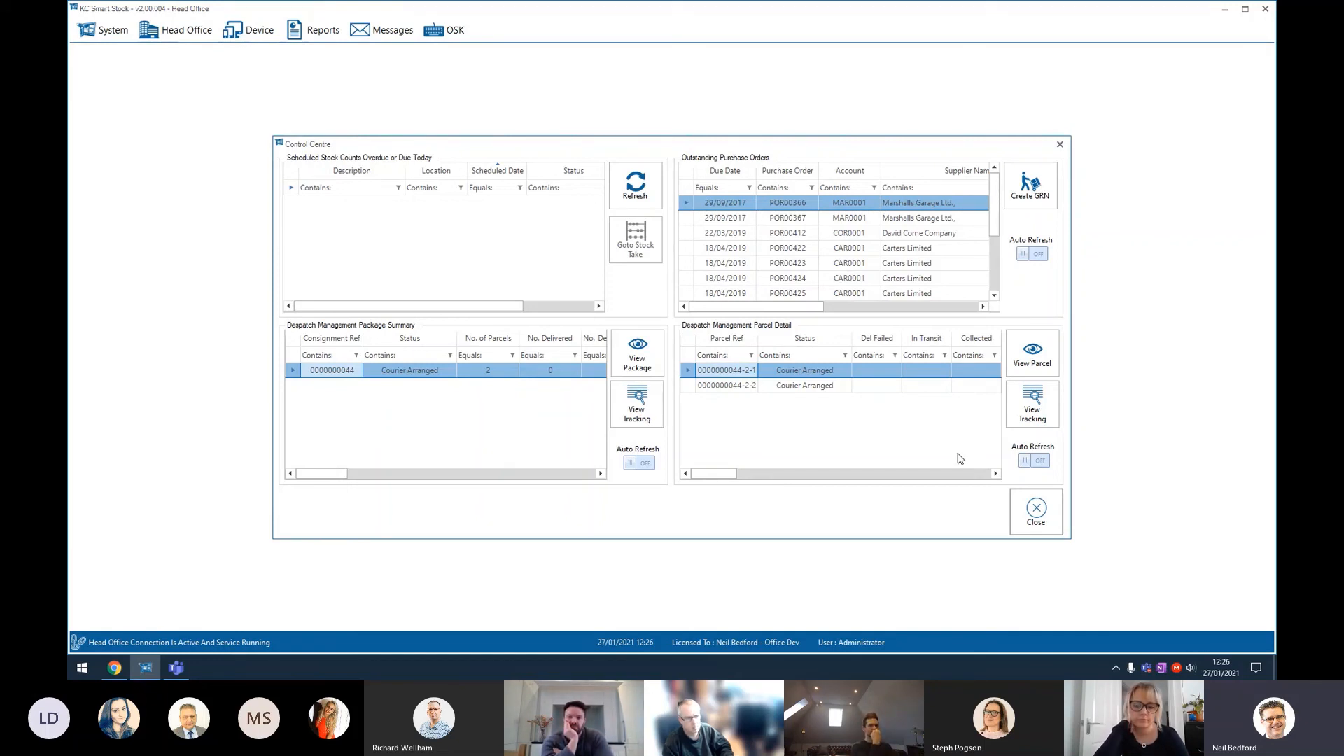
left_click(1025, 520)
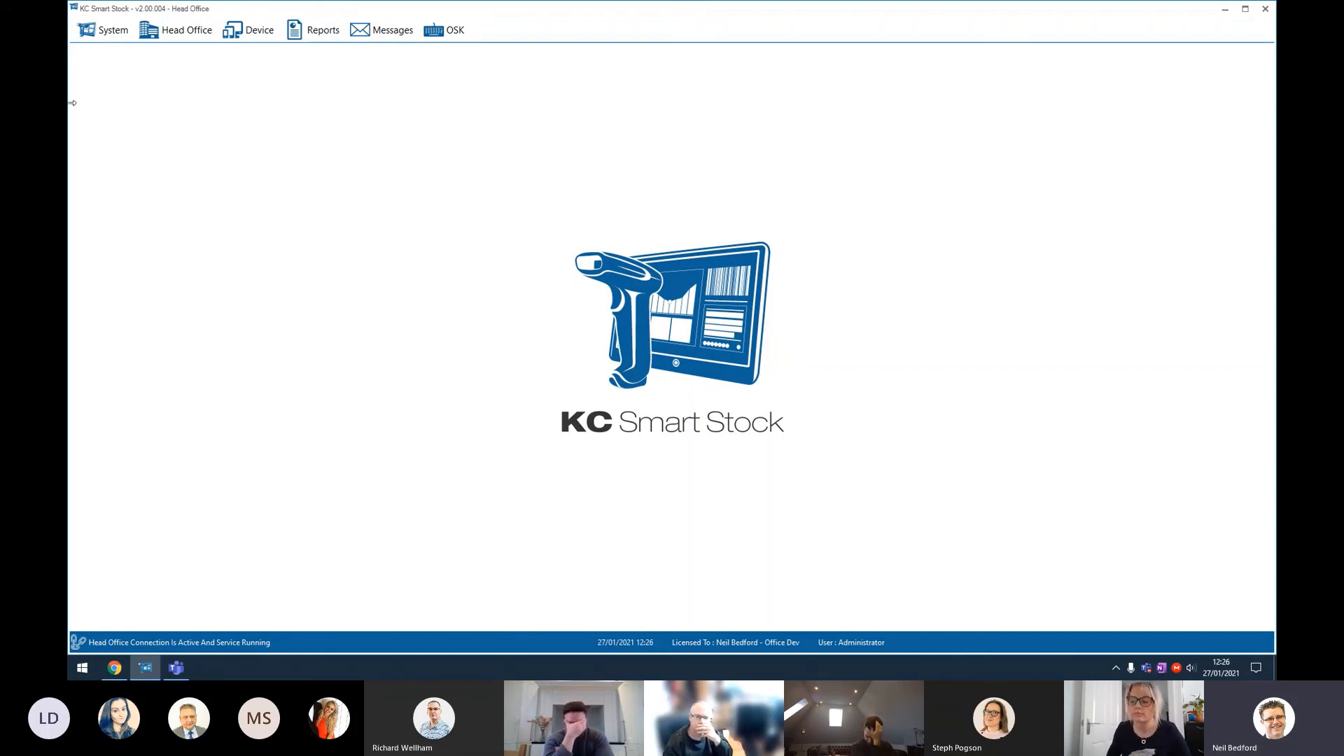
Step: Edit the Administrator user, setting the third and fourth Control Centre panels to None, then cancel the edit
left_click(103, 29)
left_click(111, 129)
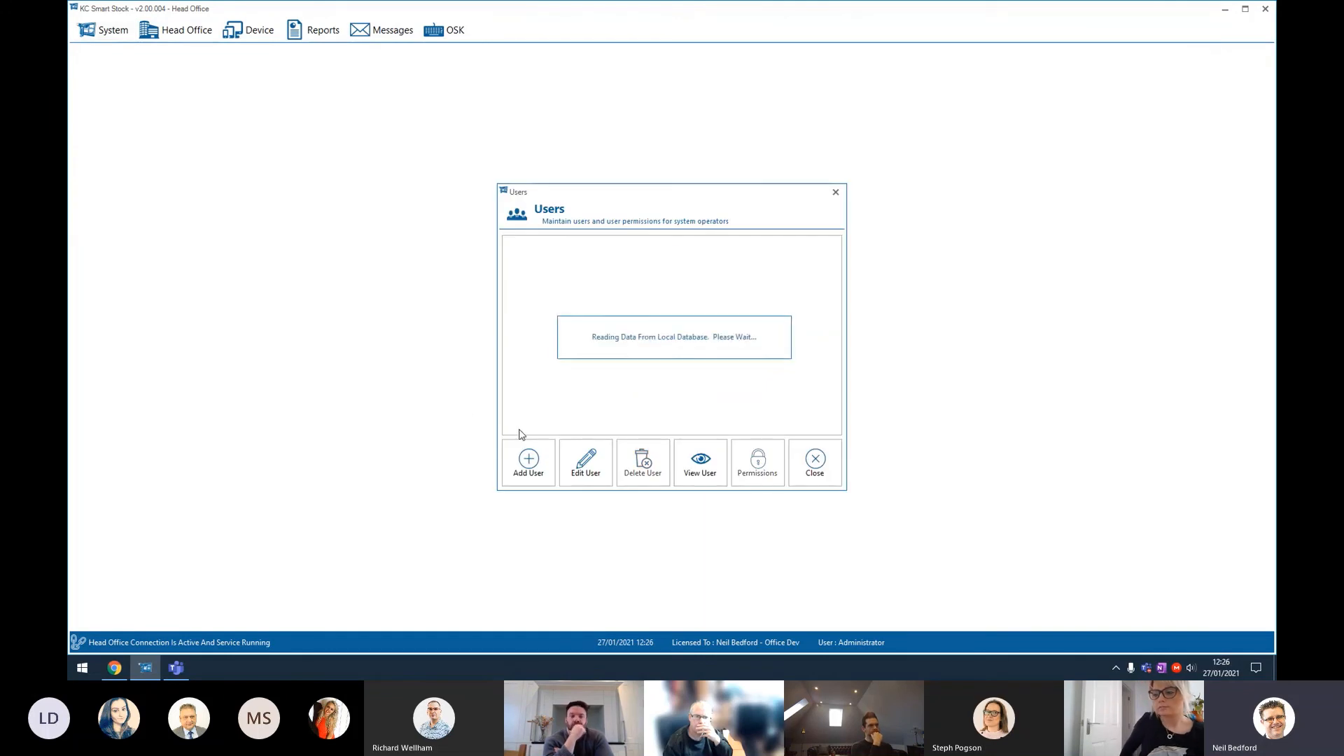
left_click(587, 463)
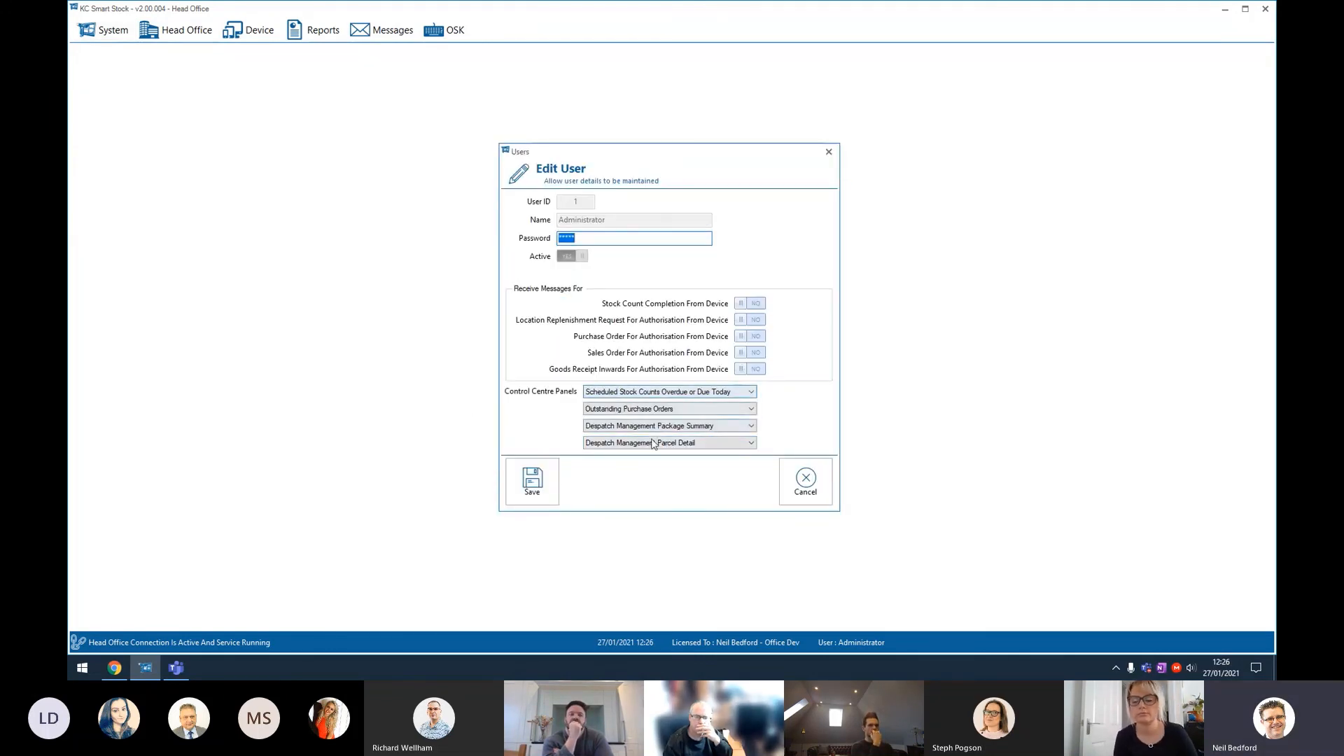
left_click(684, 394)
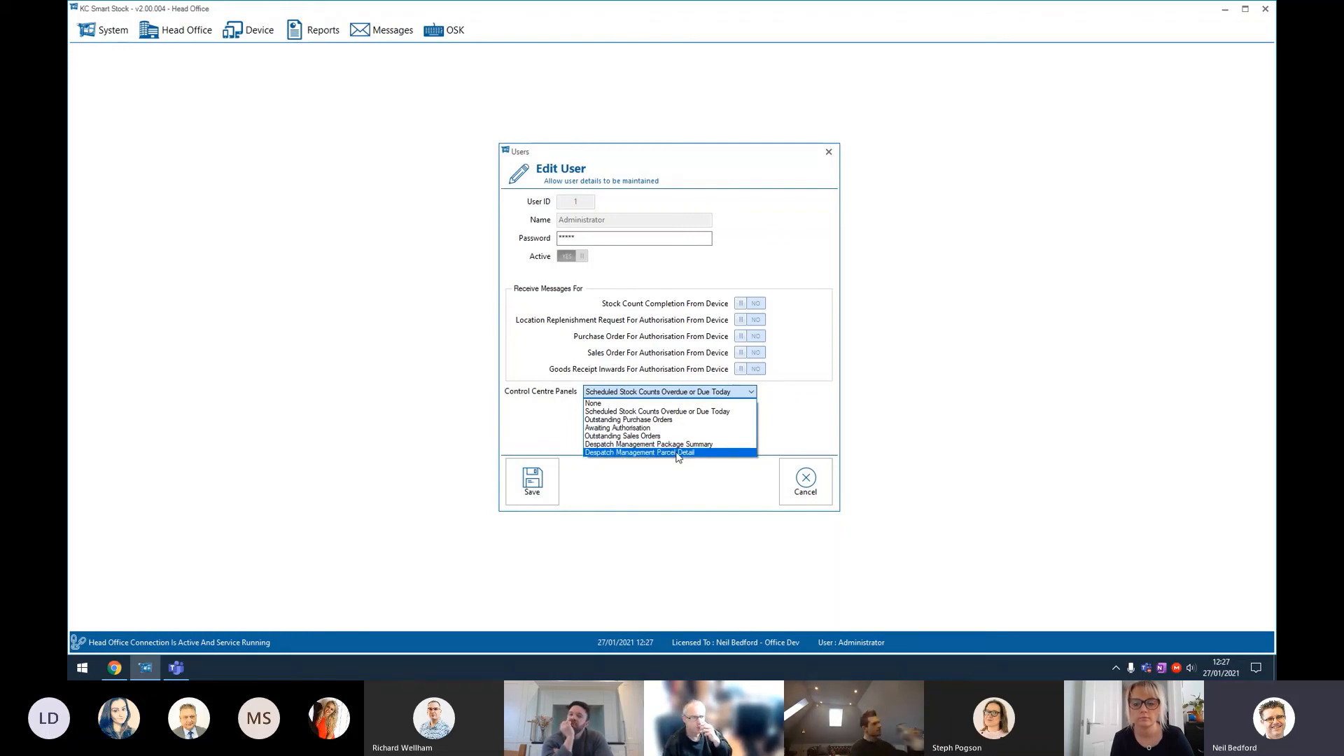
left_click(804, 399)
left_click(639, 427)
left_click(616, 436)
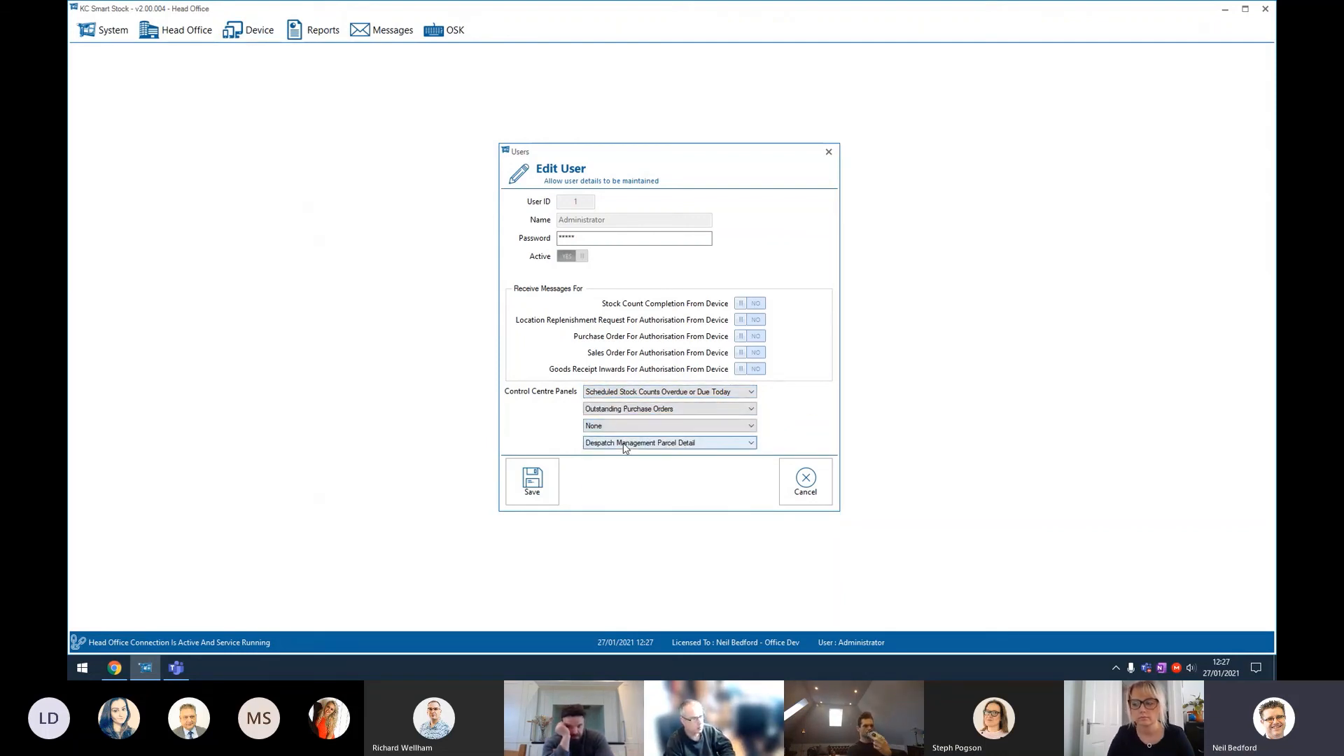
left_click(623, 442)
left_click(608, 454)
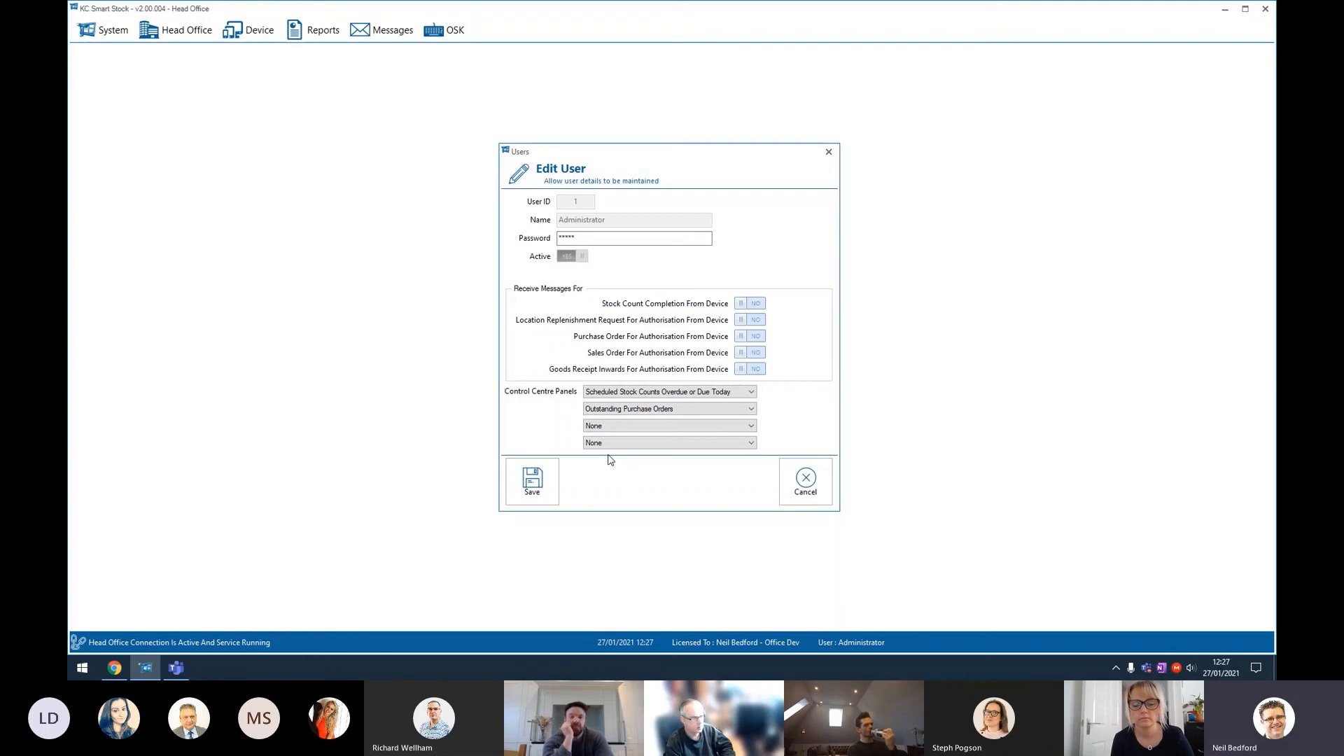
left_click(804, 483)
left_click(810, 464)
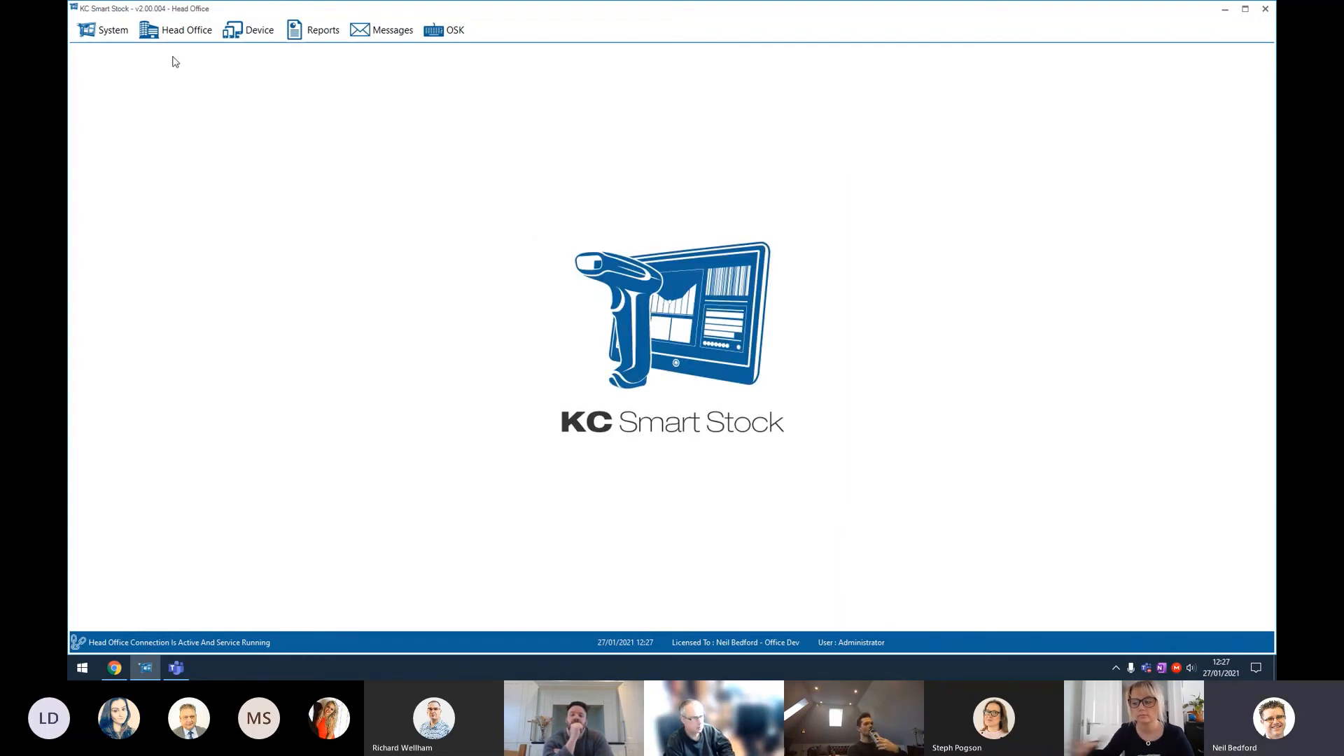
Step: Open the Control Centre and scroll through the despatch package summary's columns
left_click(182, 39)
left_click(210, 78)
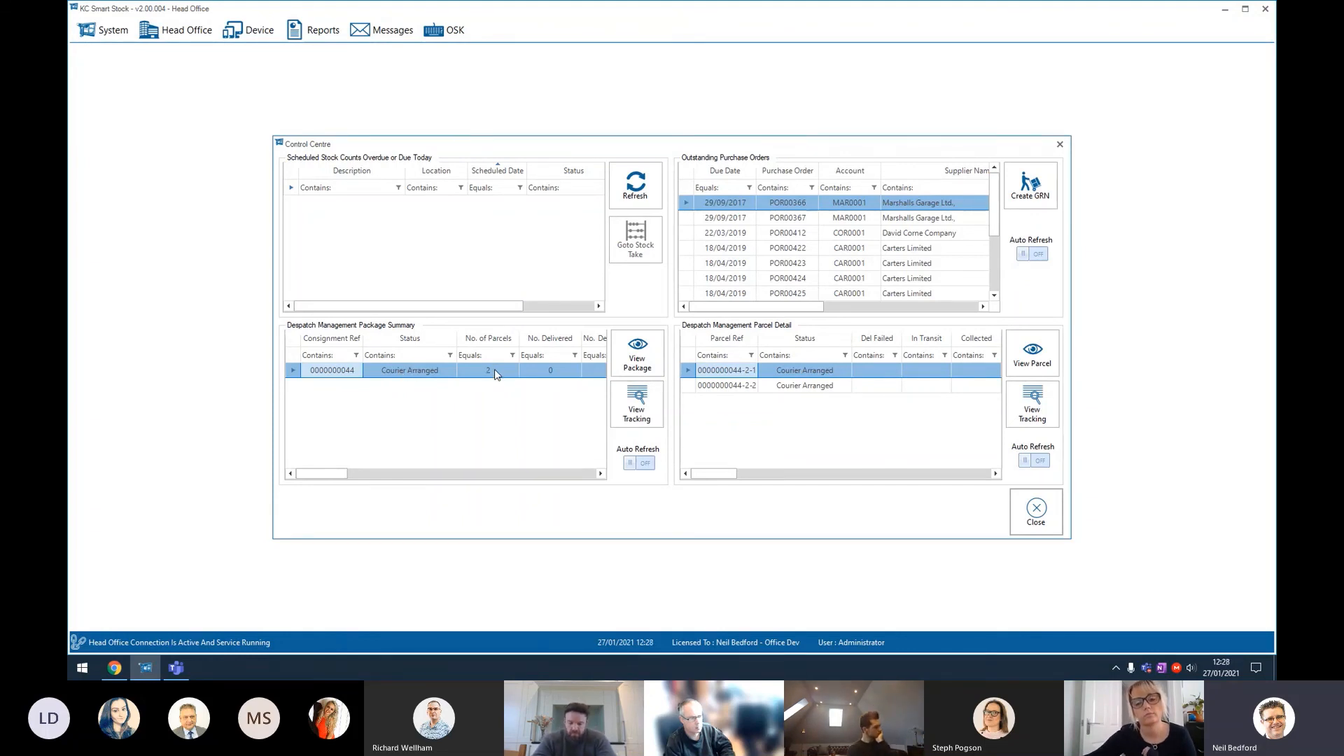
left_click(441, 475)
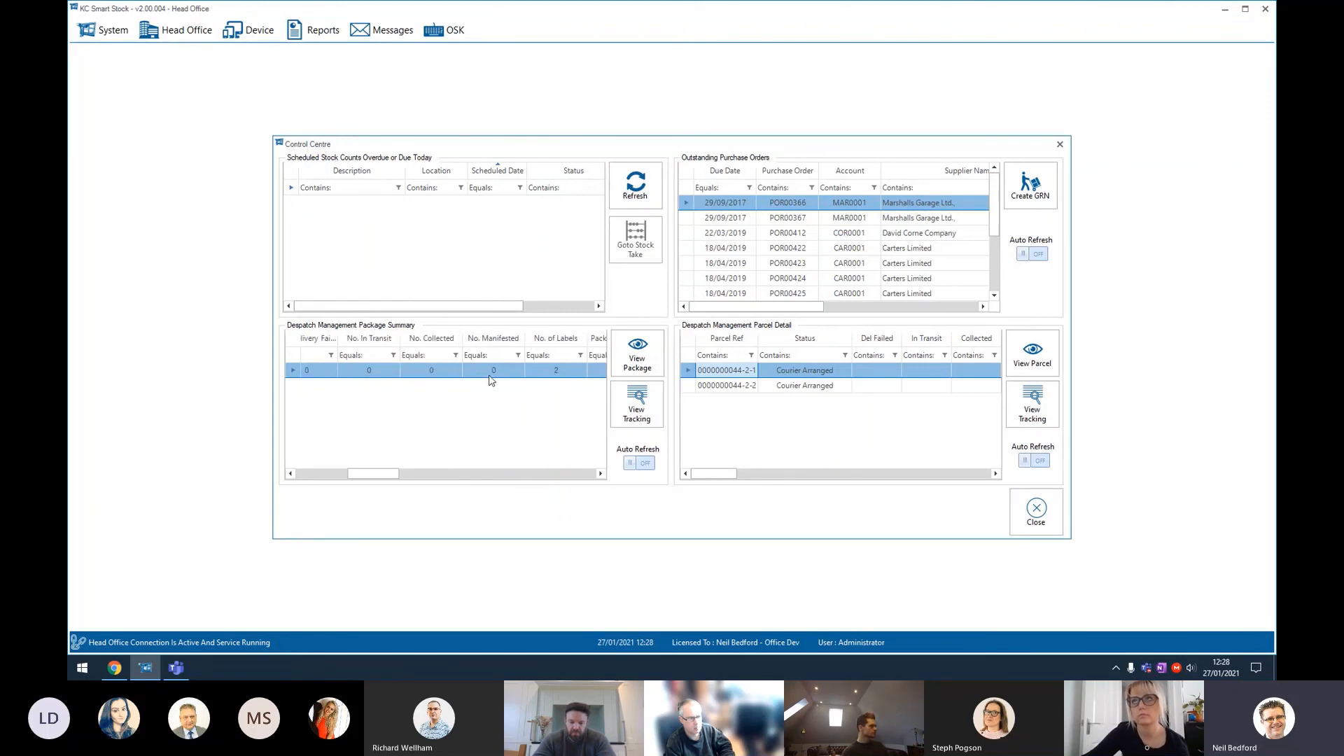
left_click(562, 475)
left_click(562, 474)
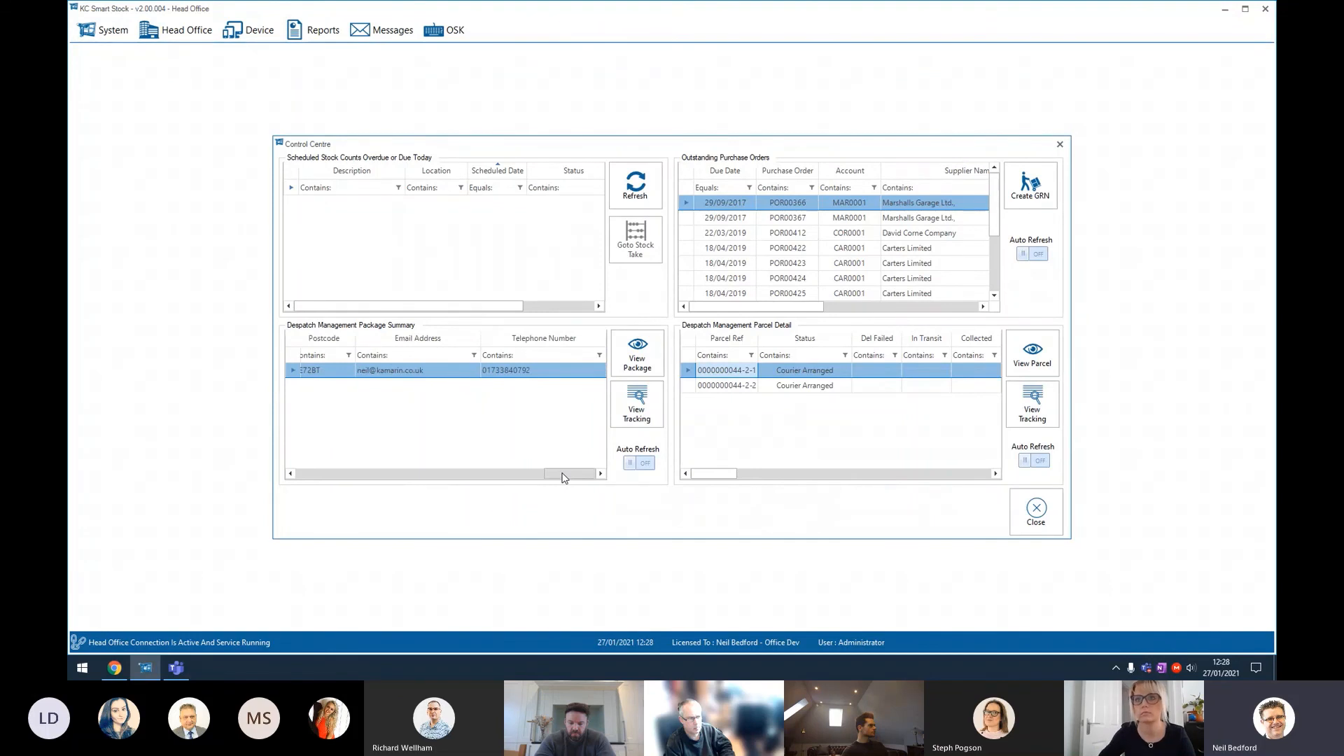
left_click_drag(562, 475, 314, 475)
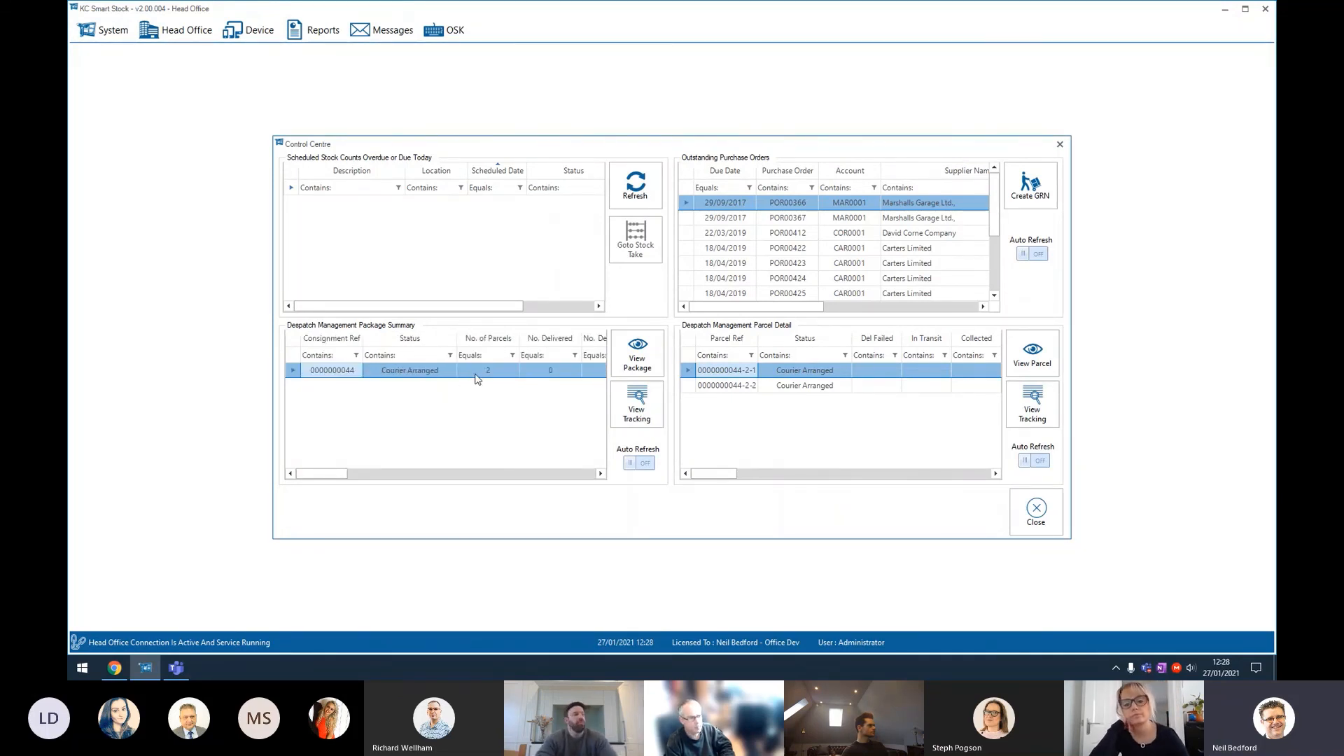
left_click(635, 364)
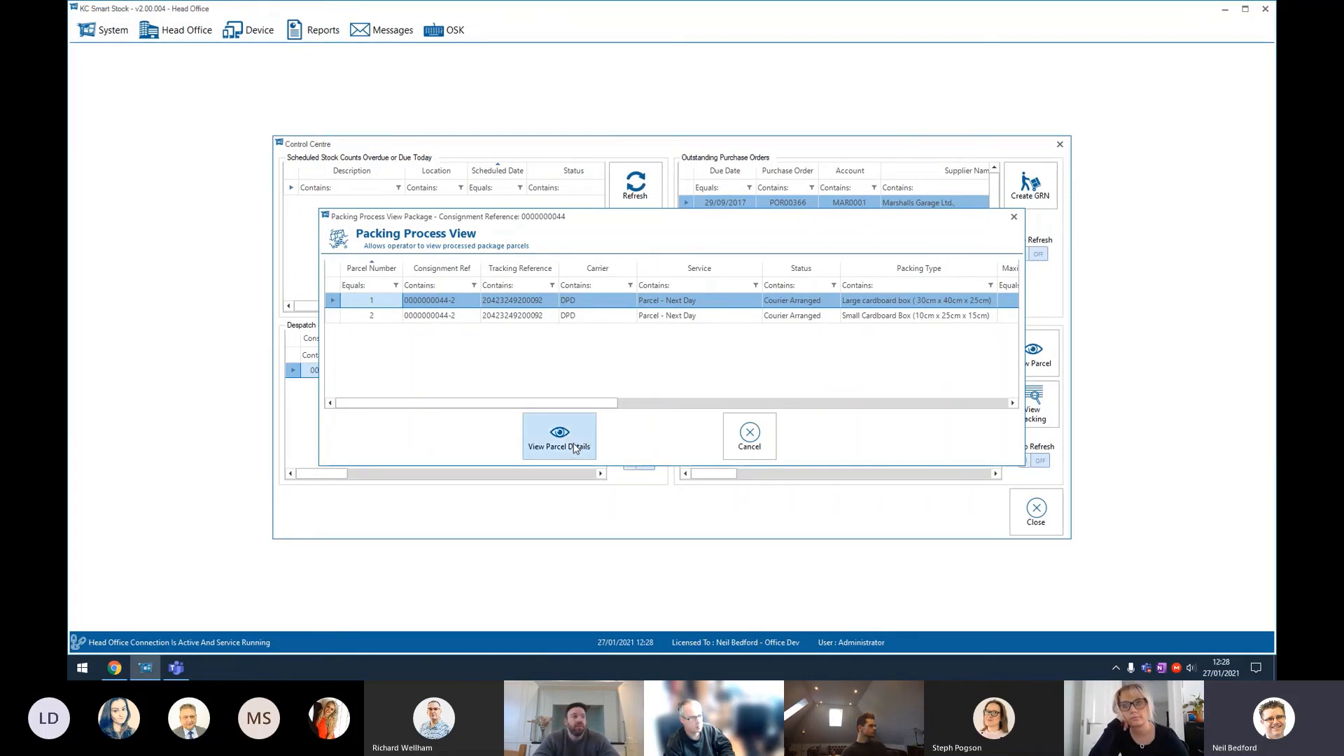
left_click(740, 434)
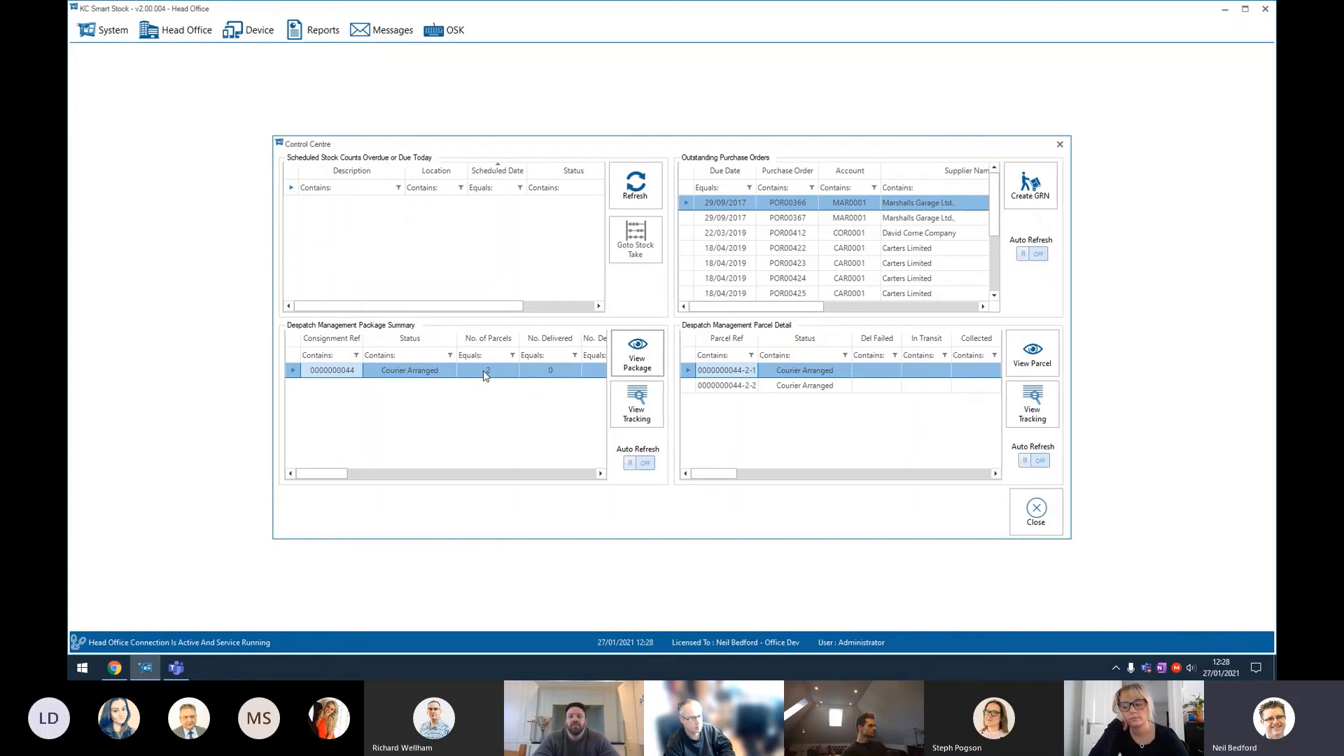
left_click(628, 418)
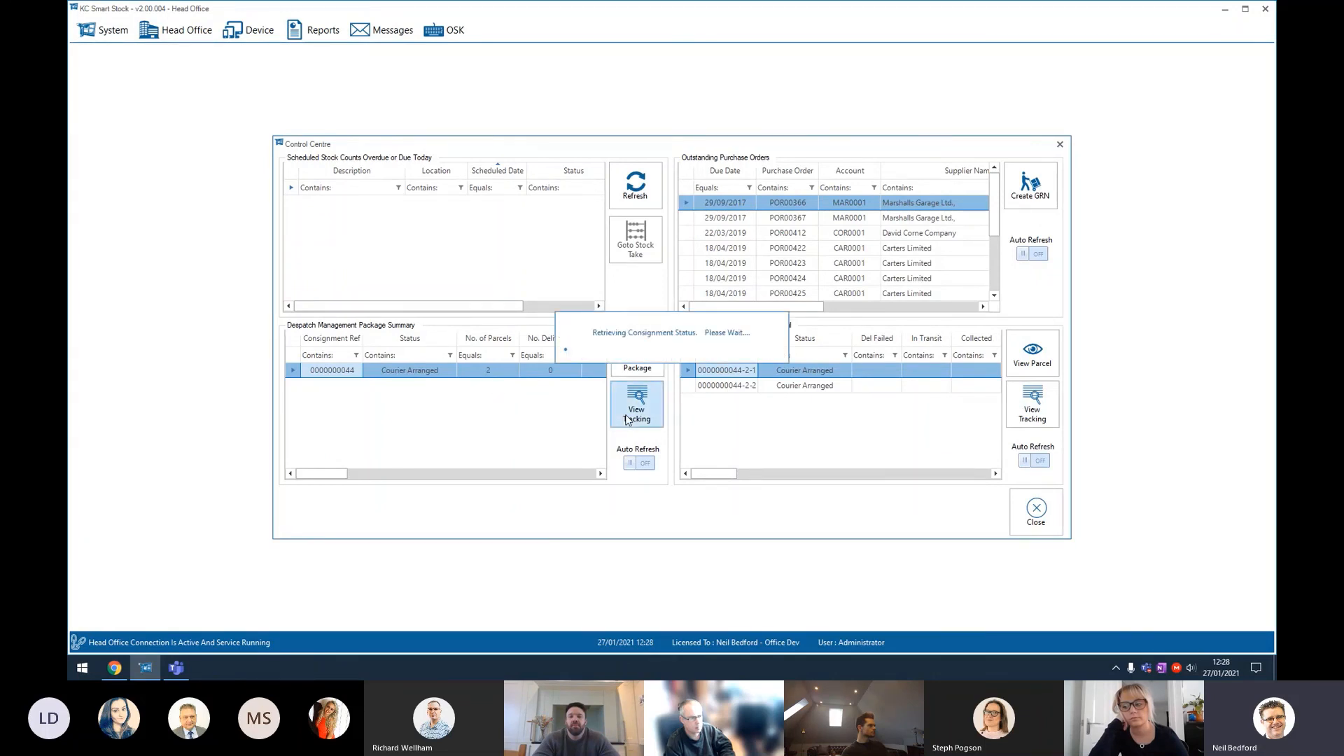
left_click_drag(578, 225, 749, 202)
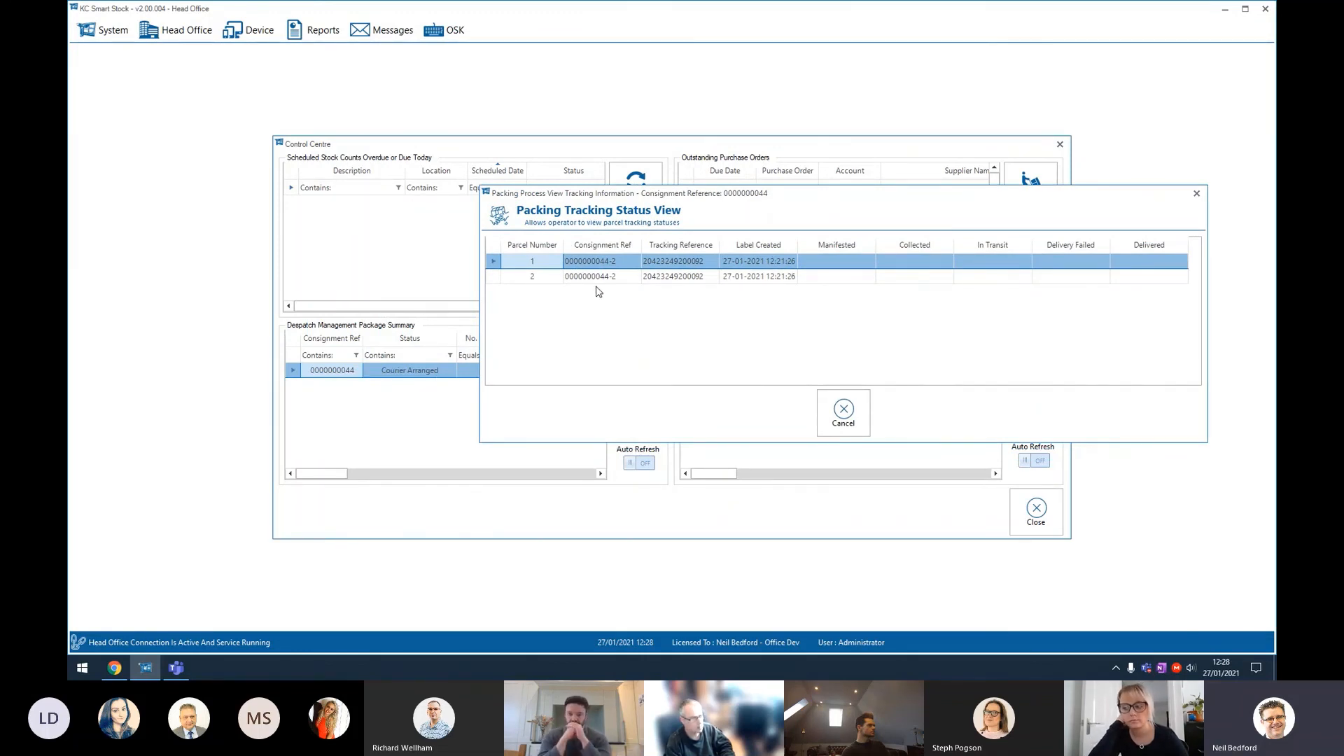
left_click(857, 419)
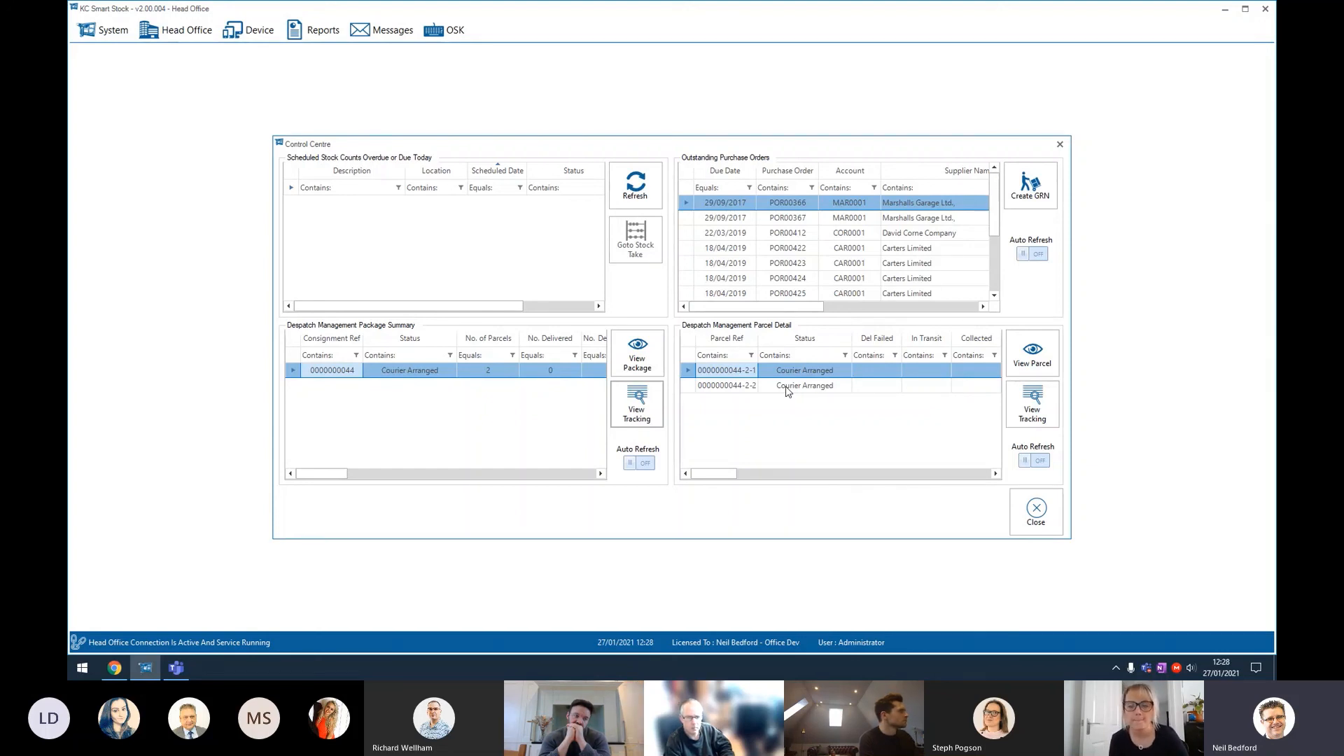
left_click_drag(726, 473, 755, 474)
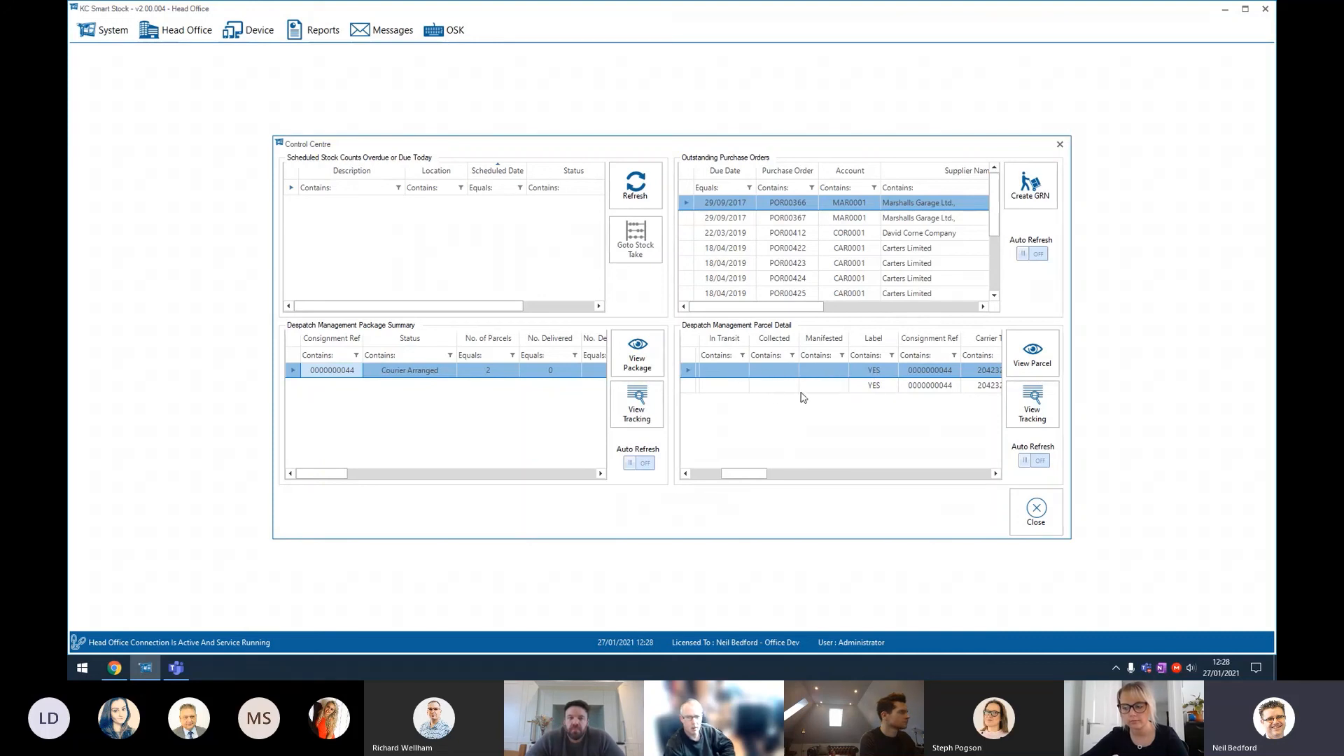
left_click(868, 385)
left_click(1022, 407)
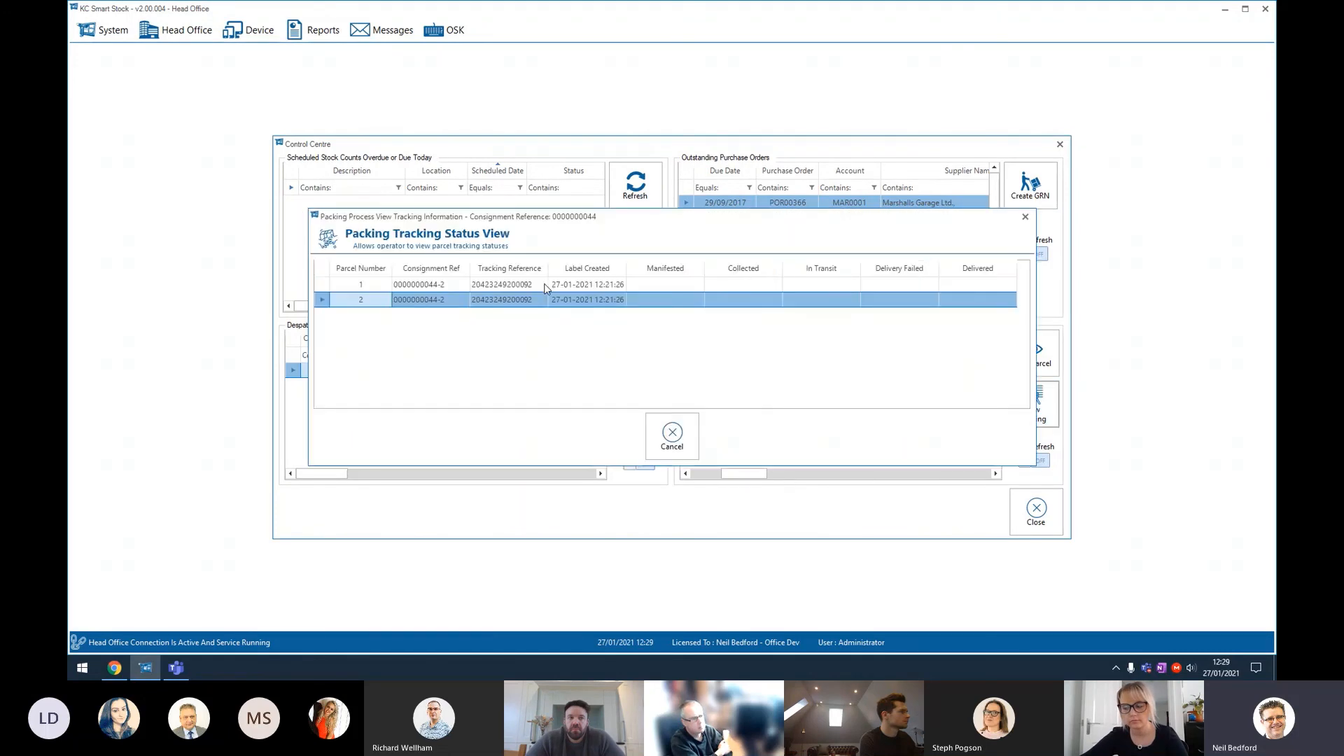
left_click(672, 434)
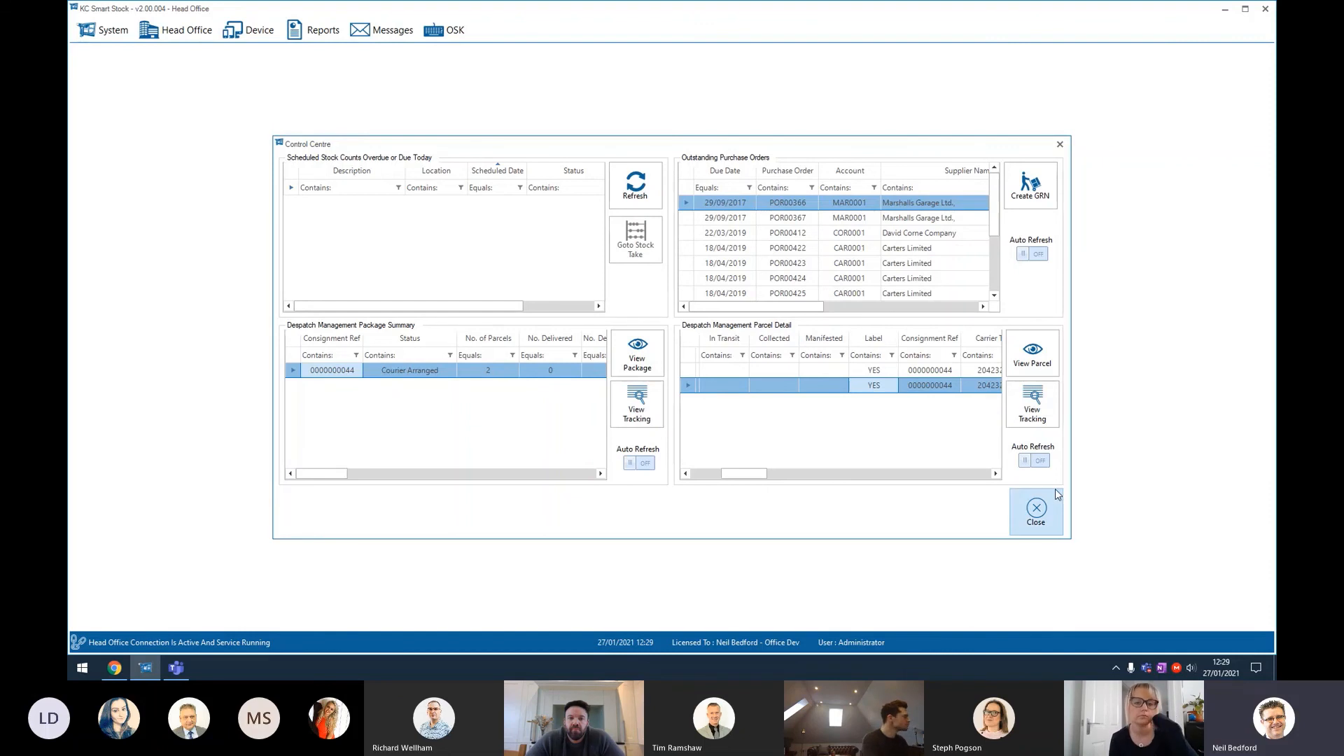
left_click(1036, 512)
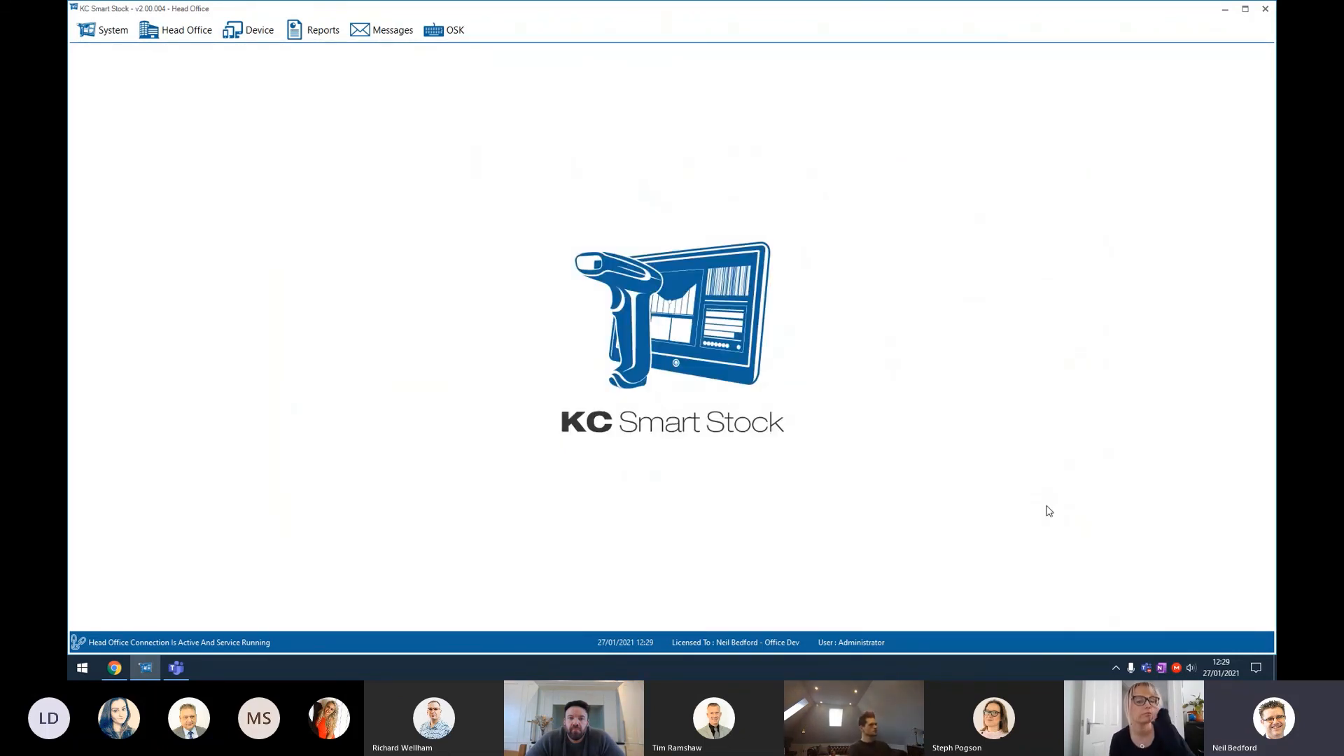